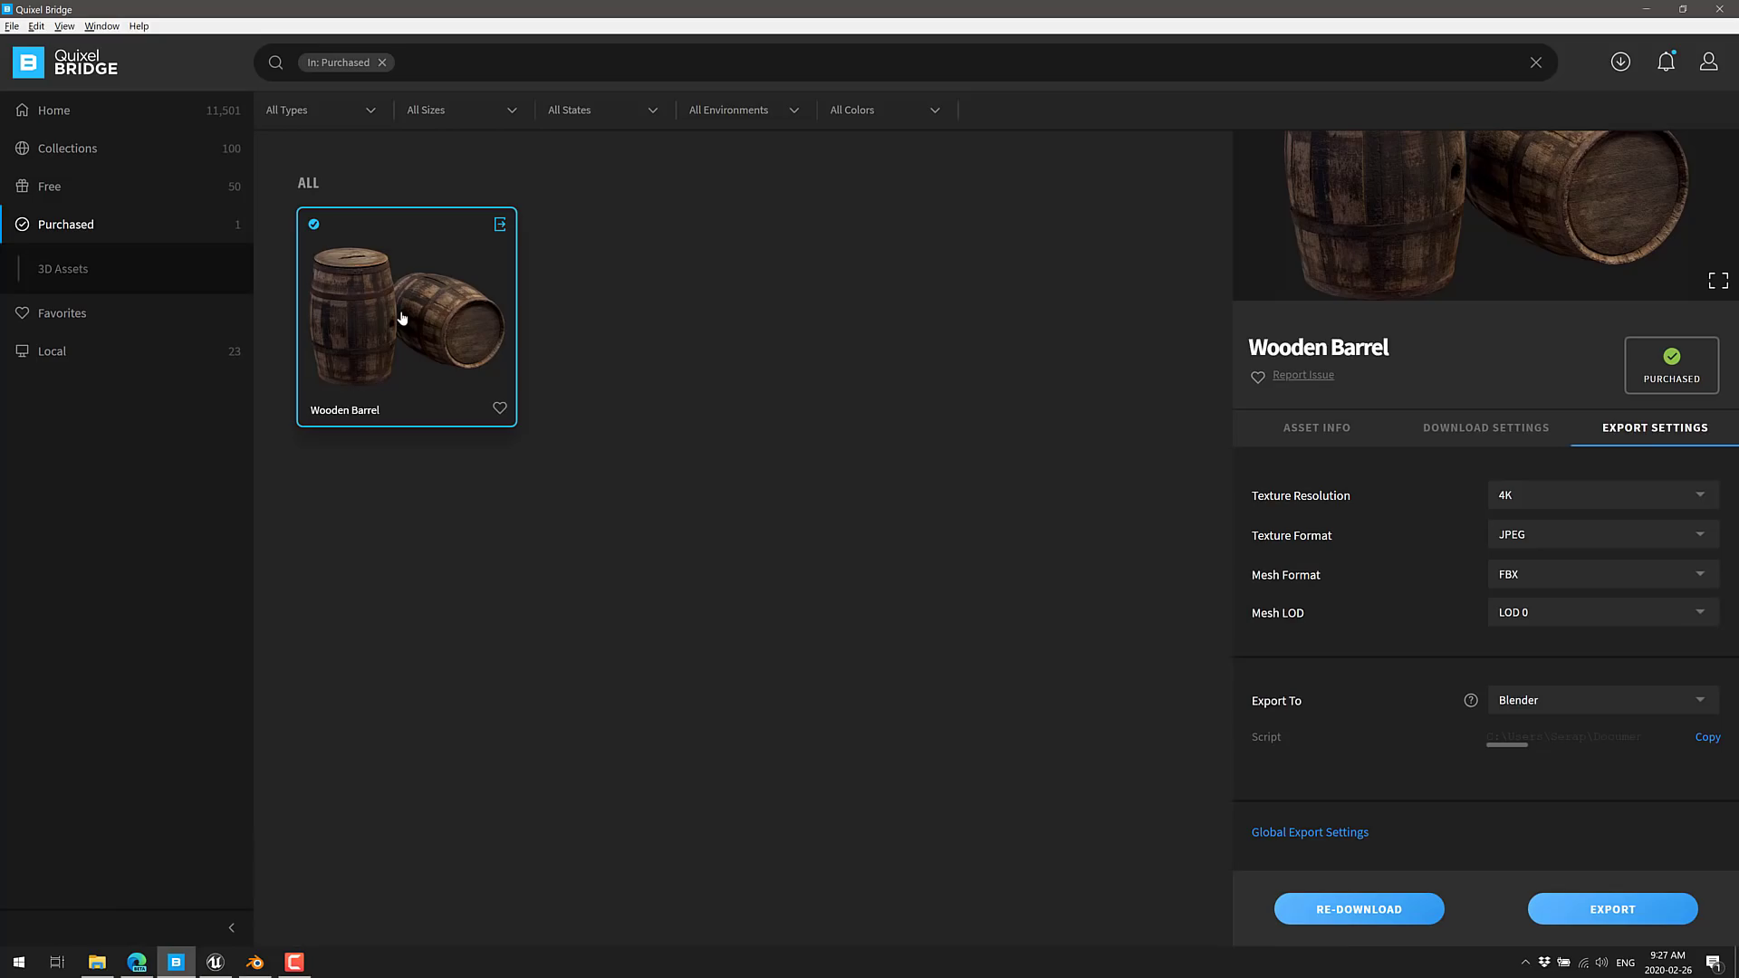
Step: Glance at the Unreal Editor barrel scene, then bring Blender forward to view the imported barrel
{"action": "left_click", "coordinate": [215, 962]}
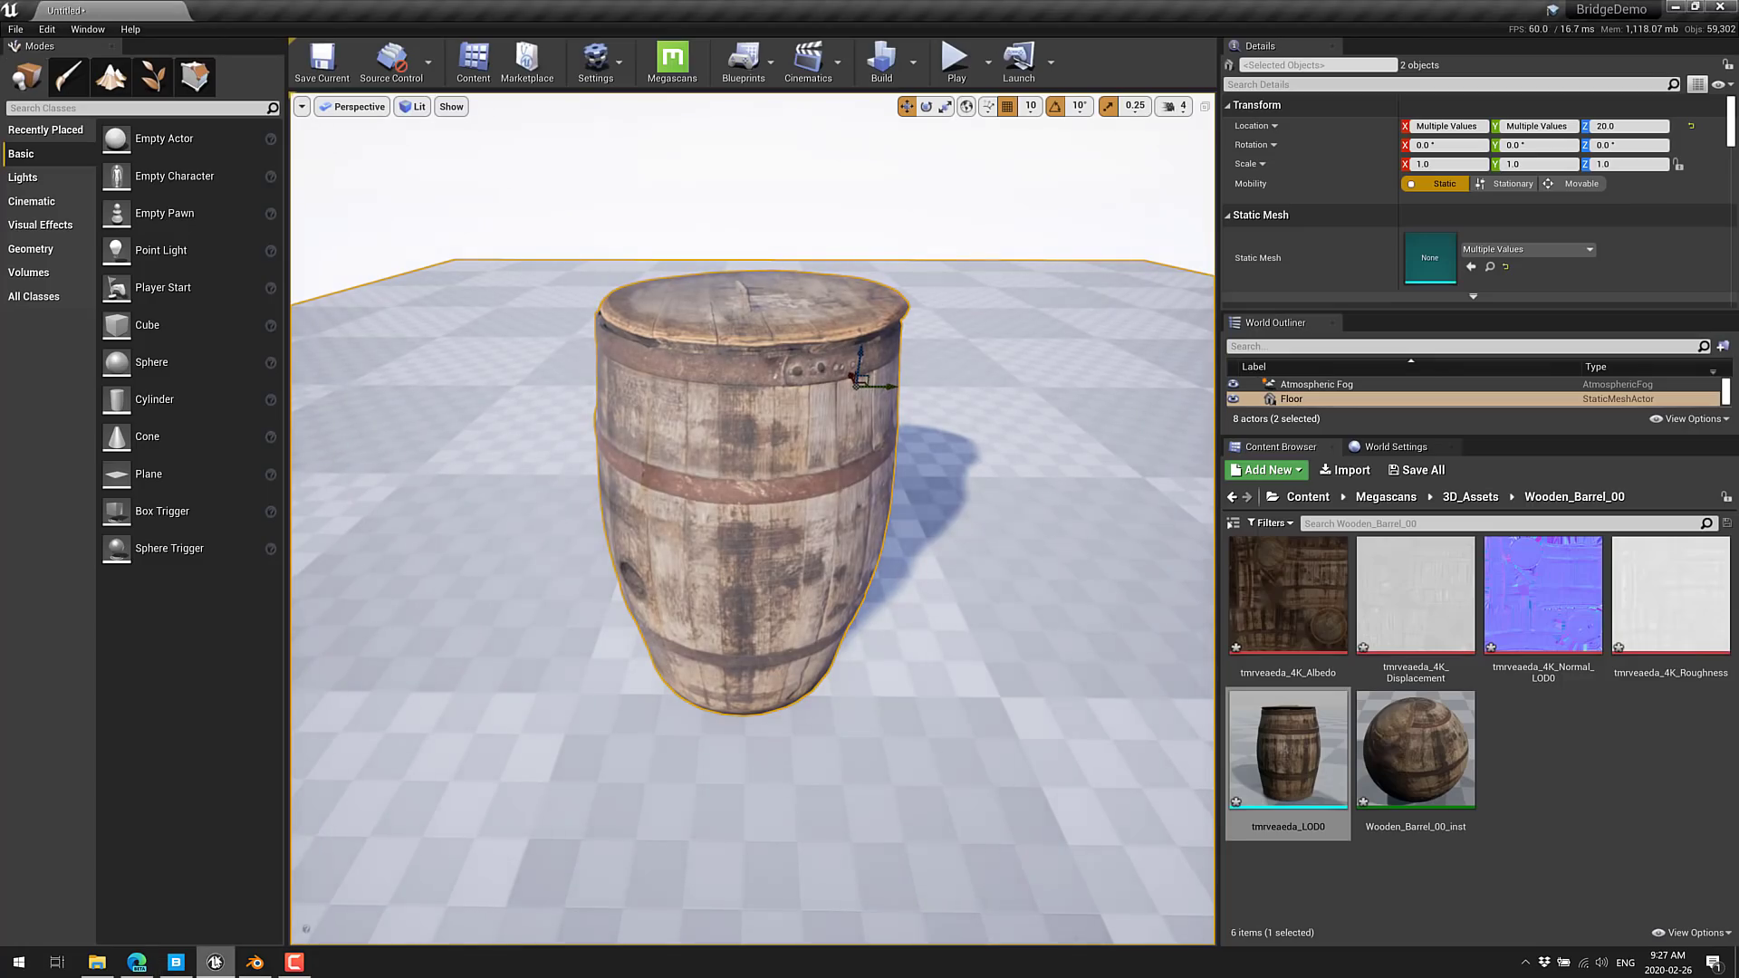
{"action": "left_click", "coordinate": [252, 965]}
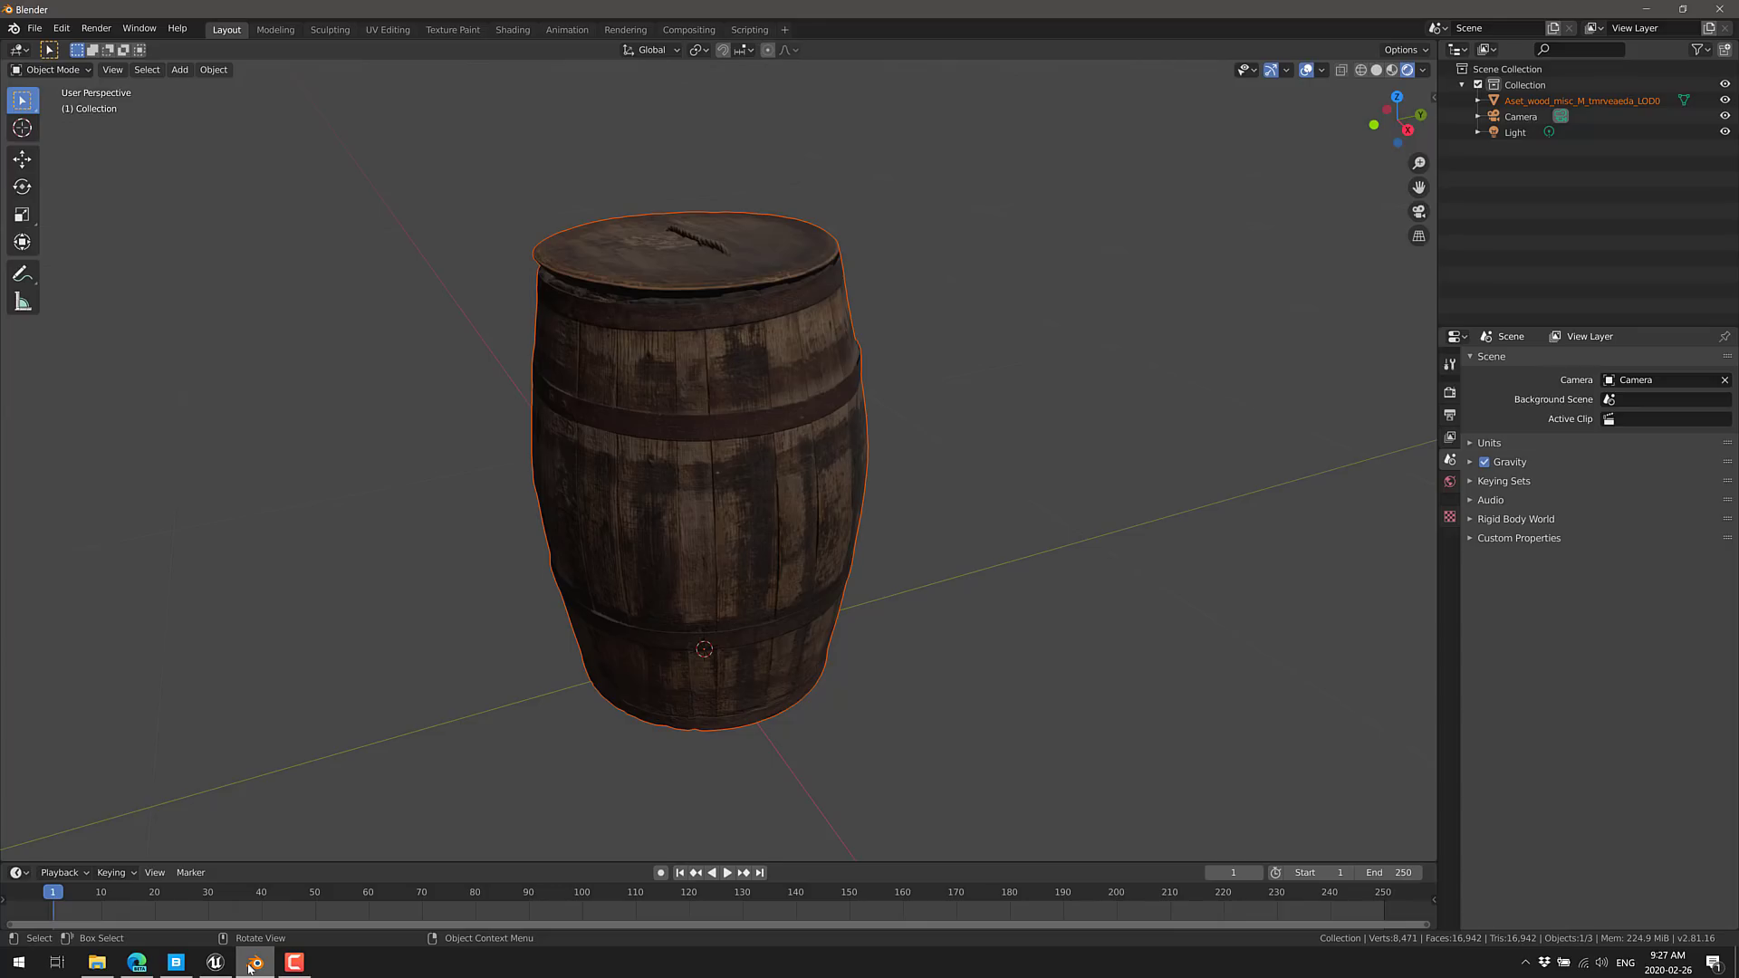
Step: Return to Quixel Bridge, leaving Blender's barrel scene unchanged
{"action": "left_click", "coordinate": [176, 962]}
Step: Go to Bridge's Home page of featured collections and place the cursor in the search bar
{"action": "mouse_move", "coordinate": [213, 964]}
{"action": "mouse_move", "coordinate": [179, 887]}
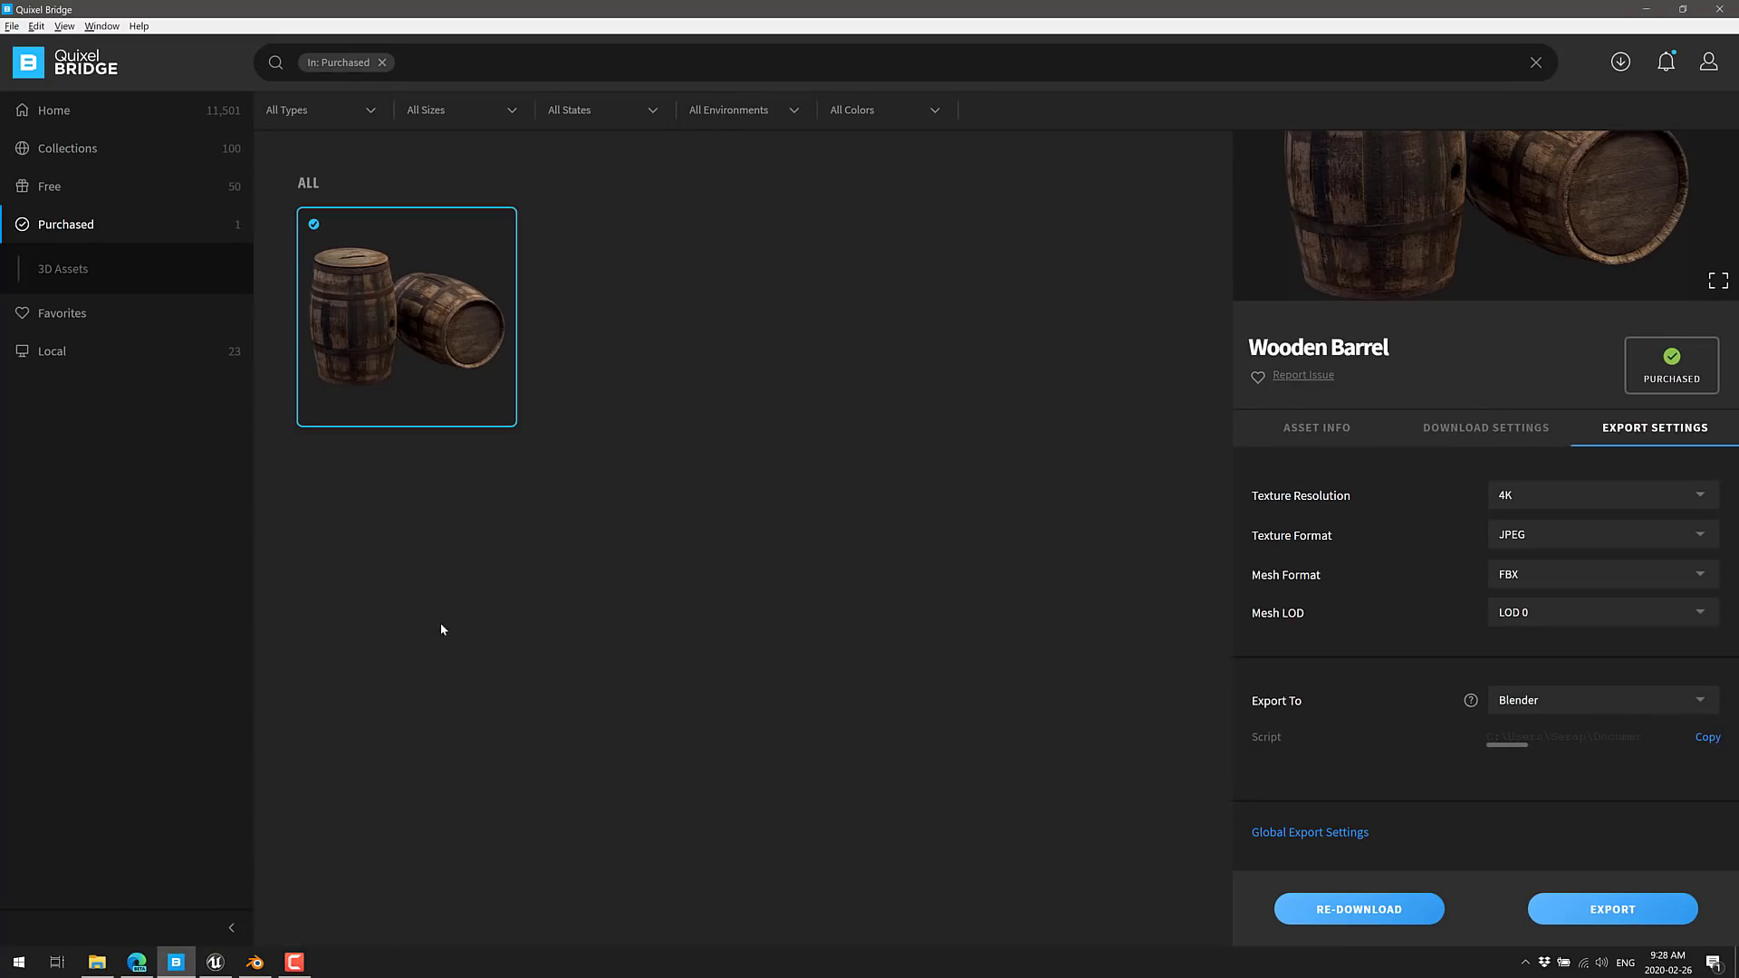
{"action": "left_click", "coordinate": [54, 110]}
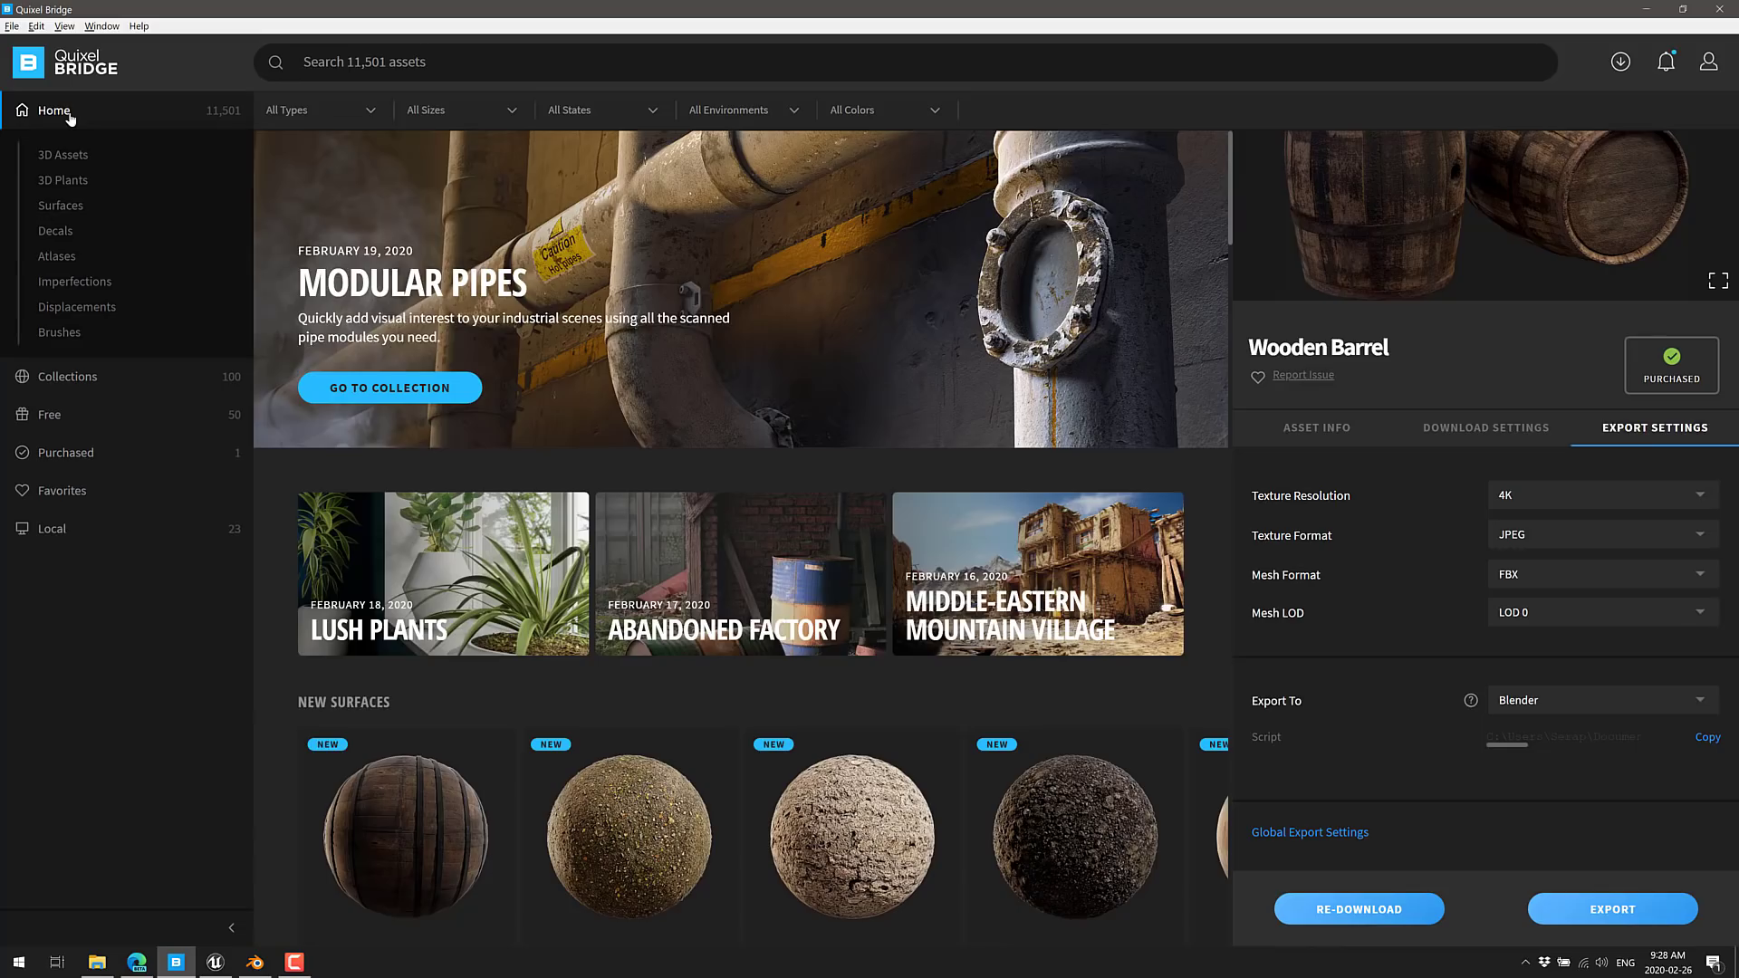
{"action": "left_click", "coordinate": [447, 60]}
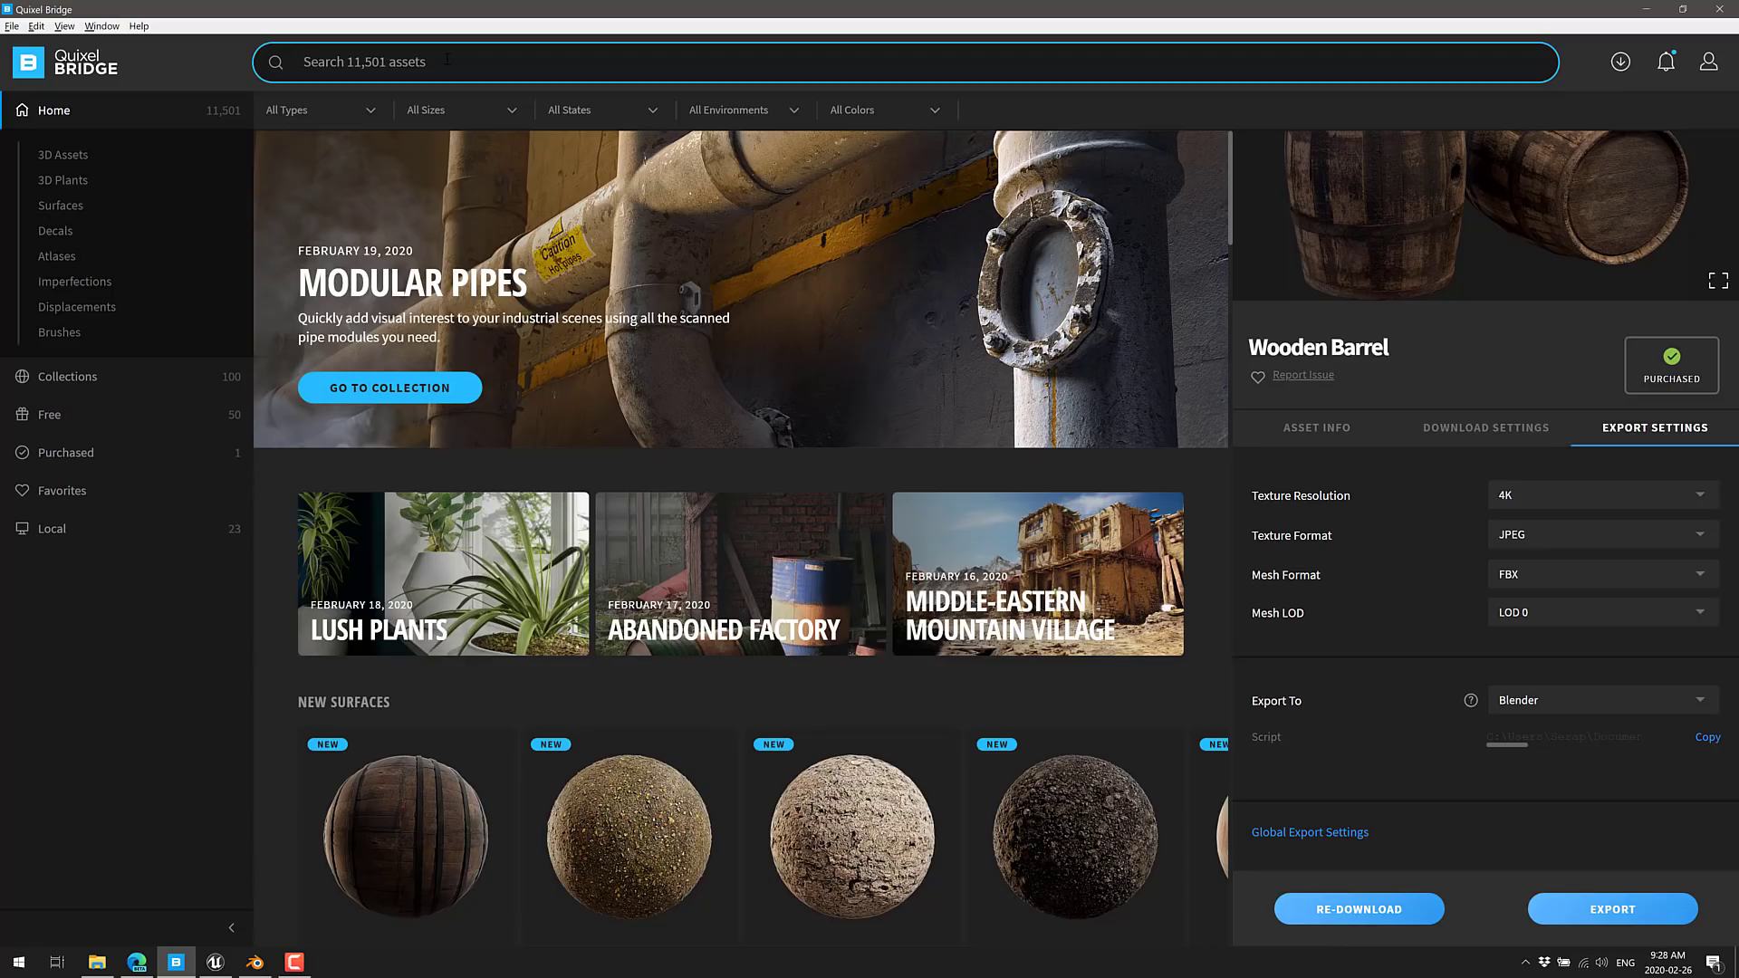
Step: Search assets by the Plants and Green tags and scroll through the green plant results
{"action": "type", "text": "plants"}
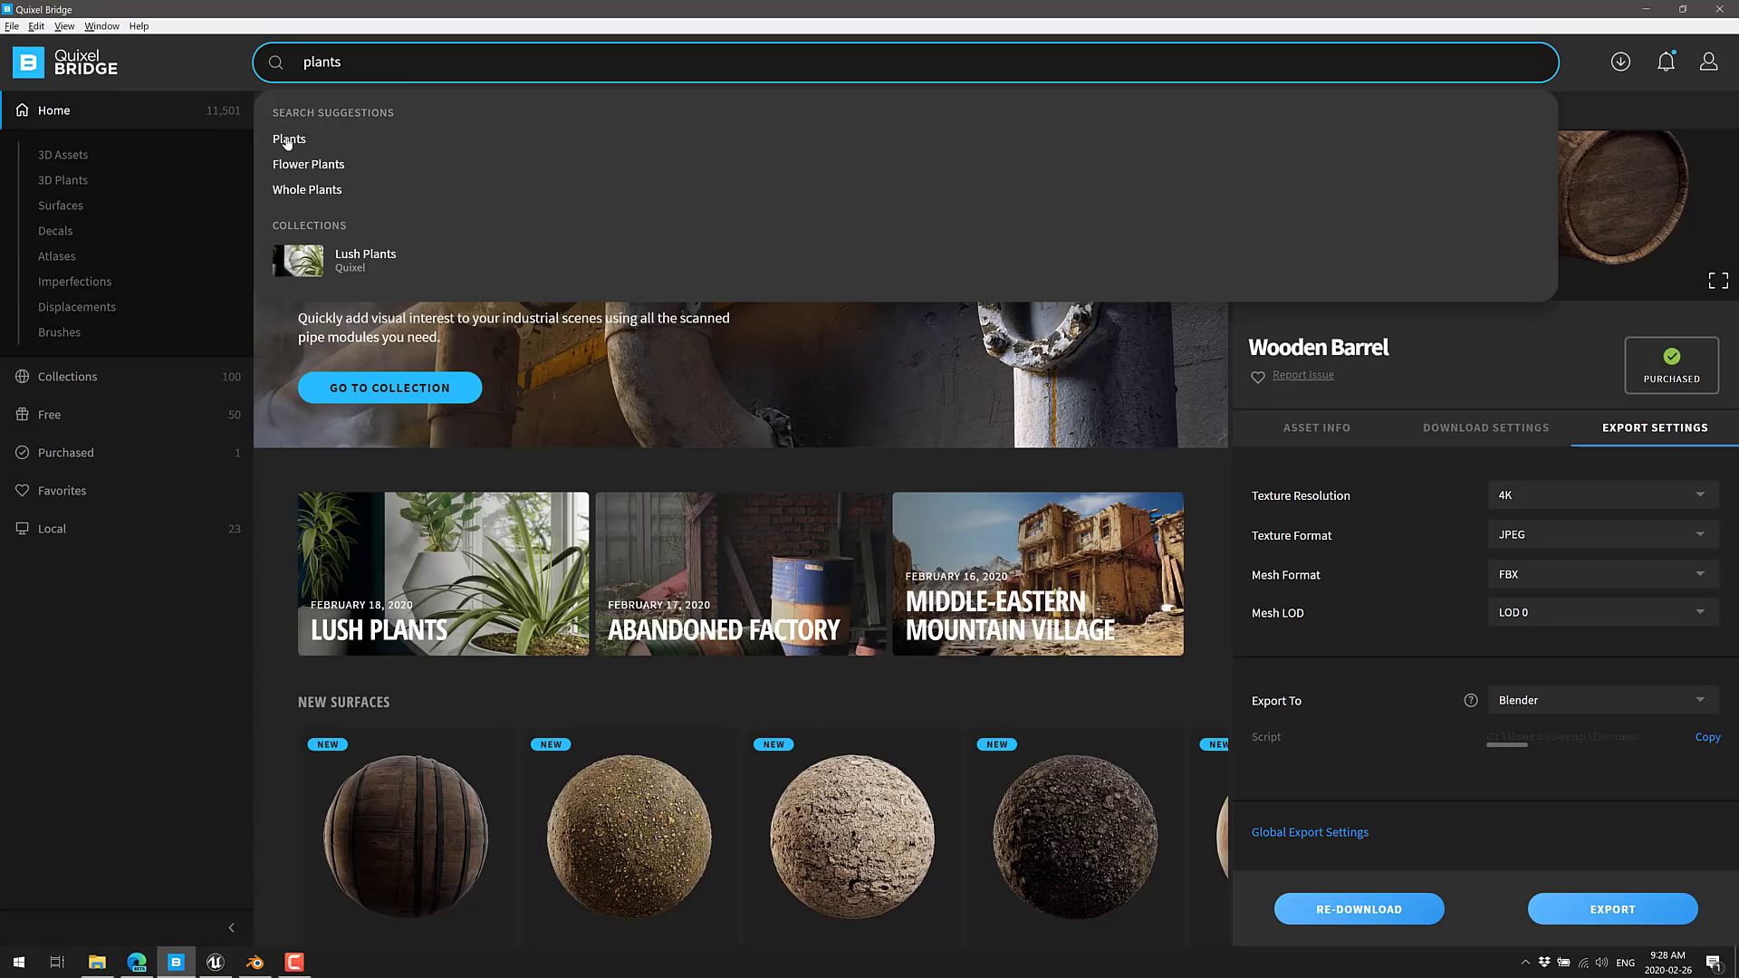
{"action": "left_click", "coordinate": [287, 141]}
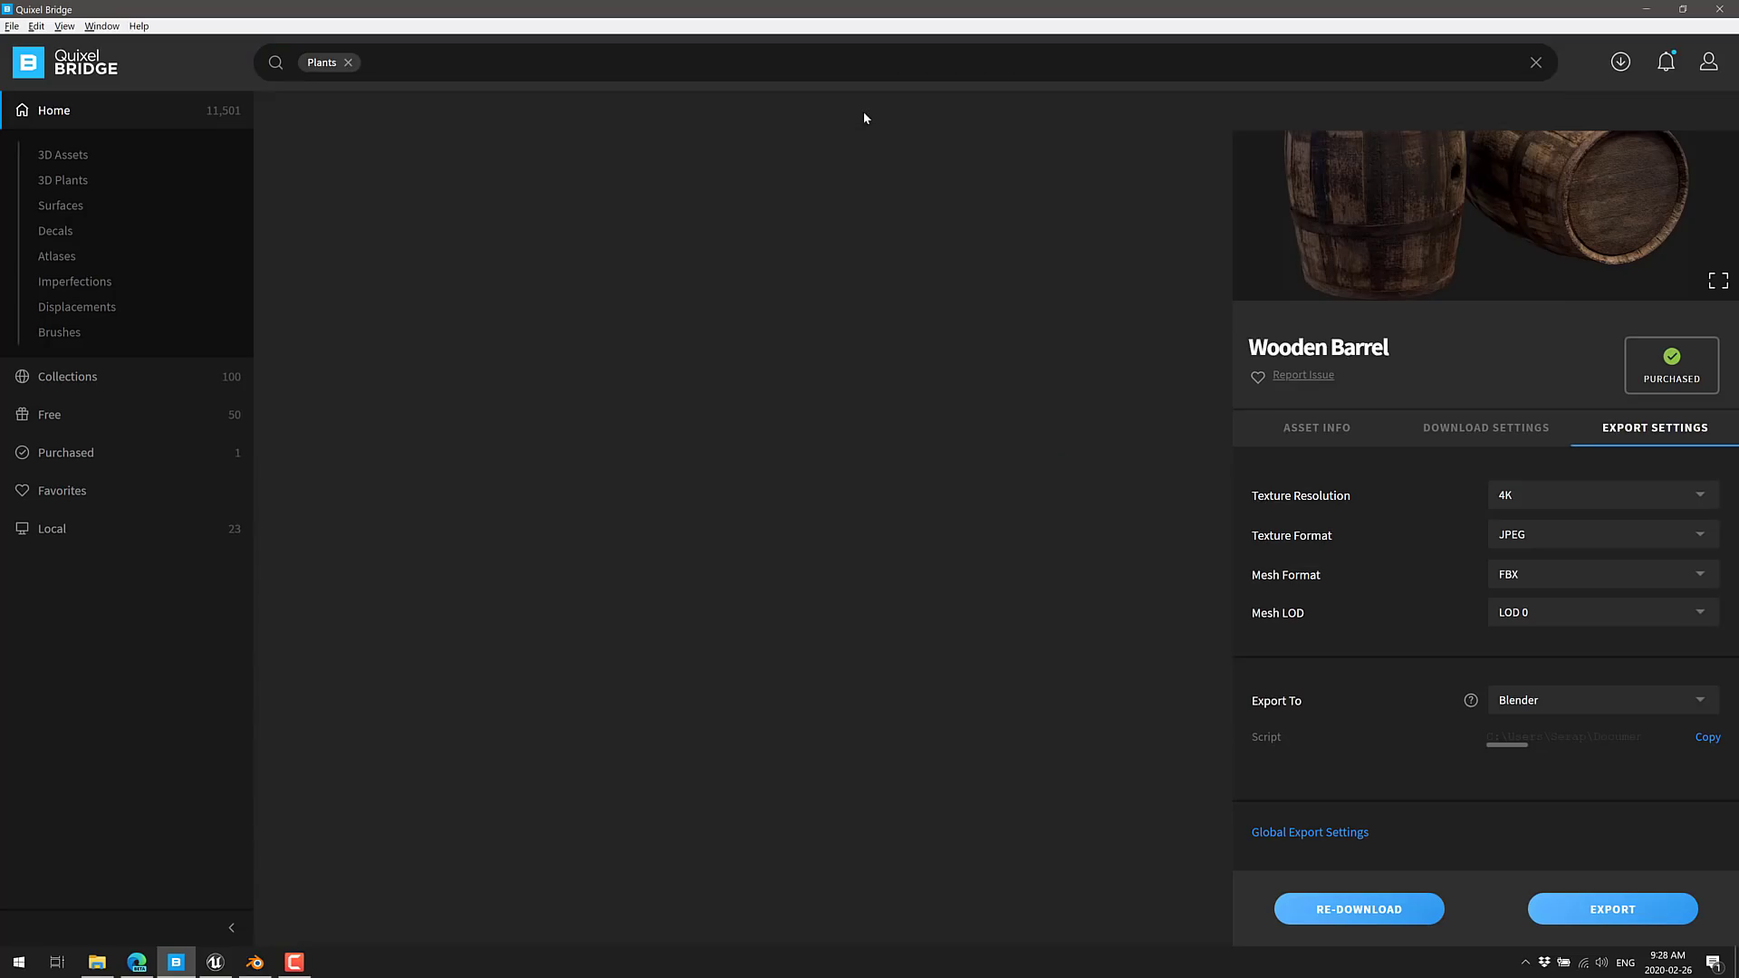
{"action": "left_click", "coordinate": [740, 64]}
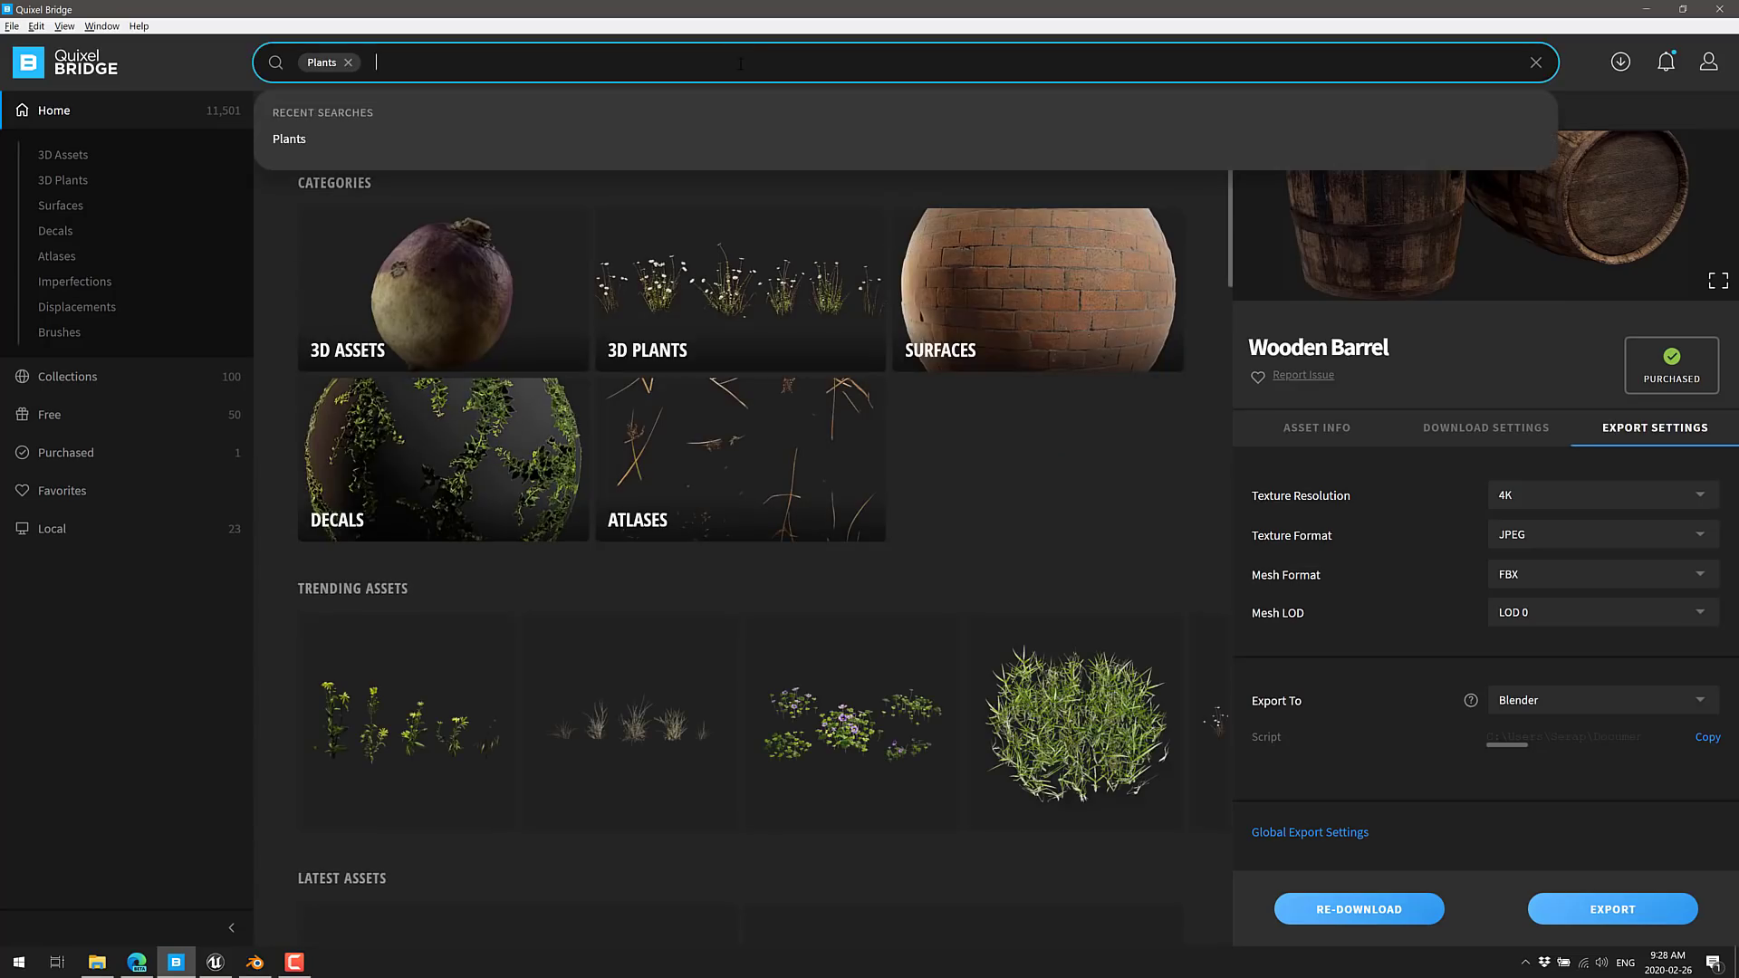
{"action": "type", "text": "green"}
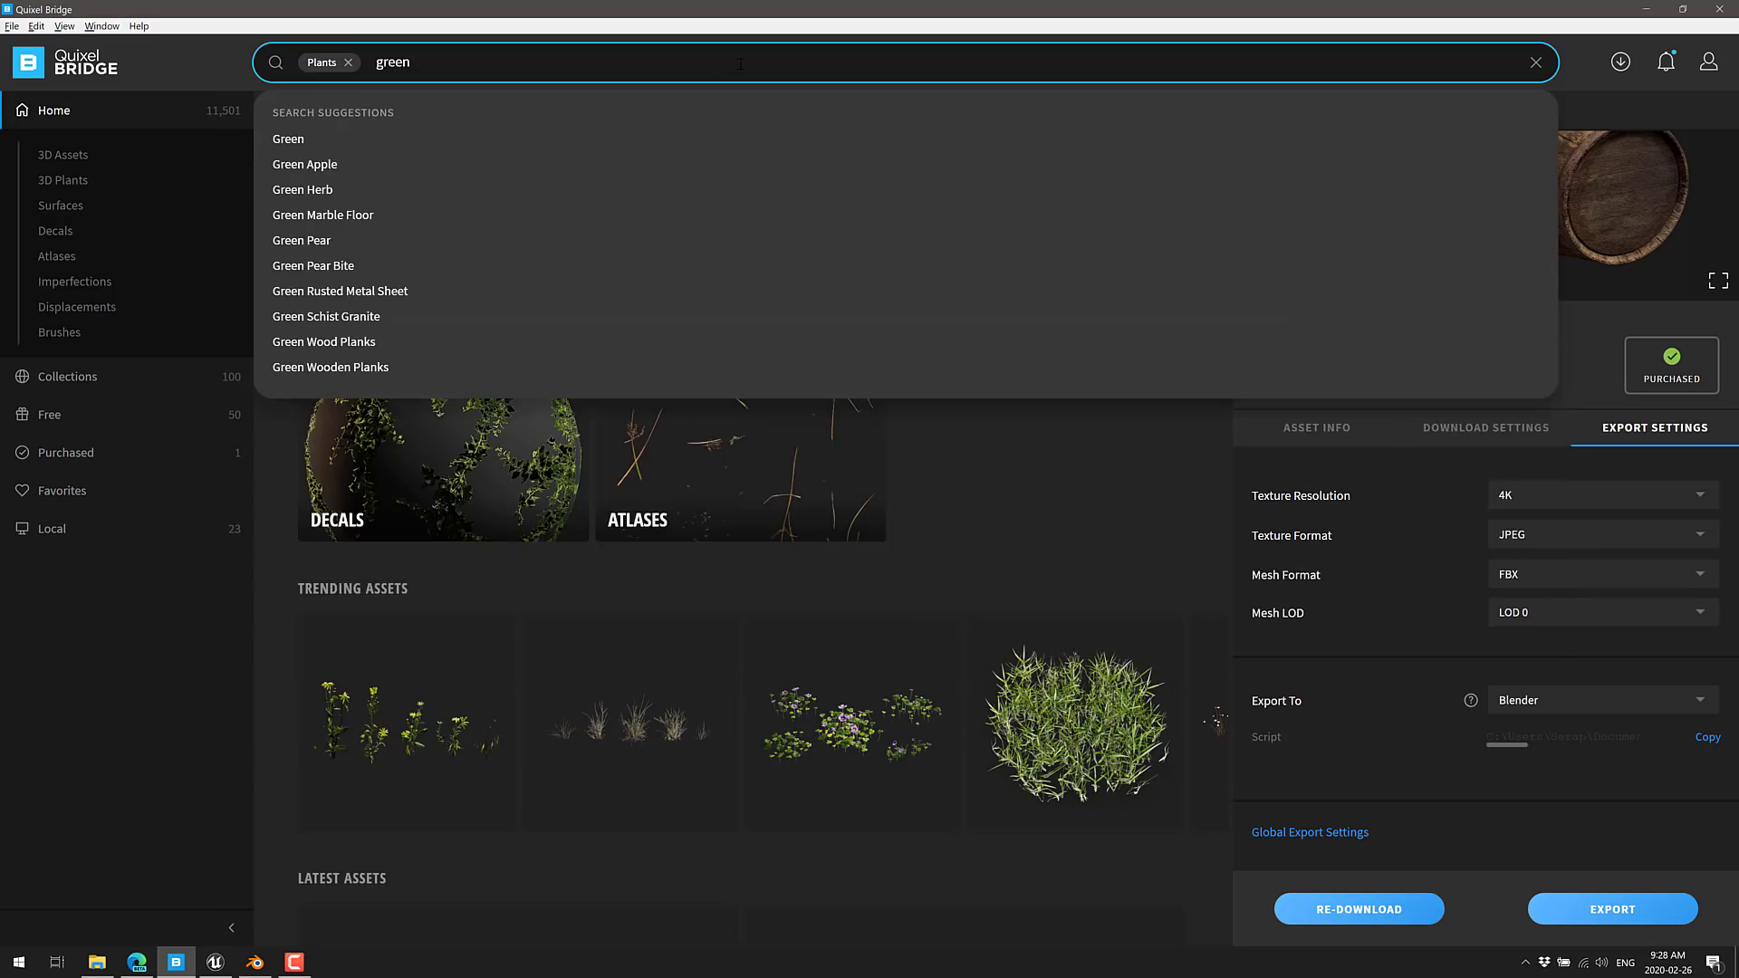
{"action": "key", "text": "Return"}
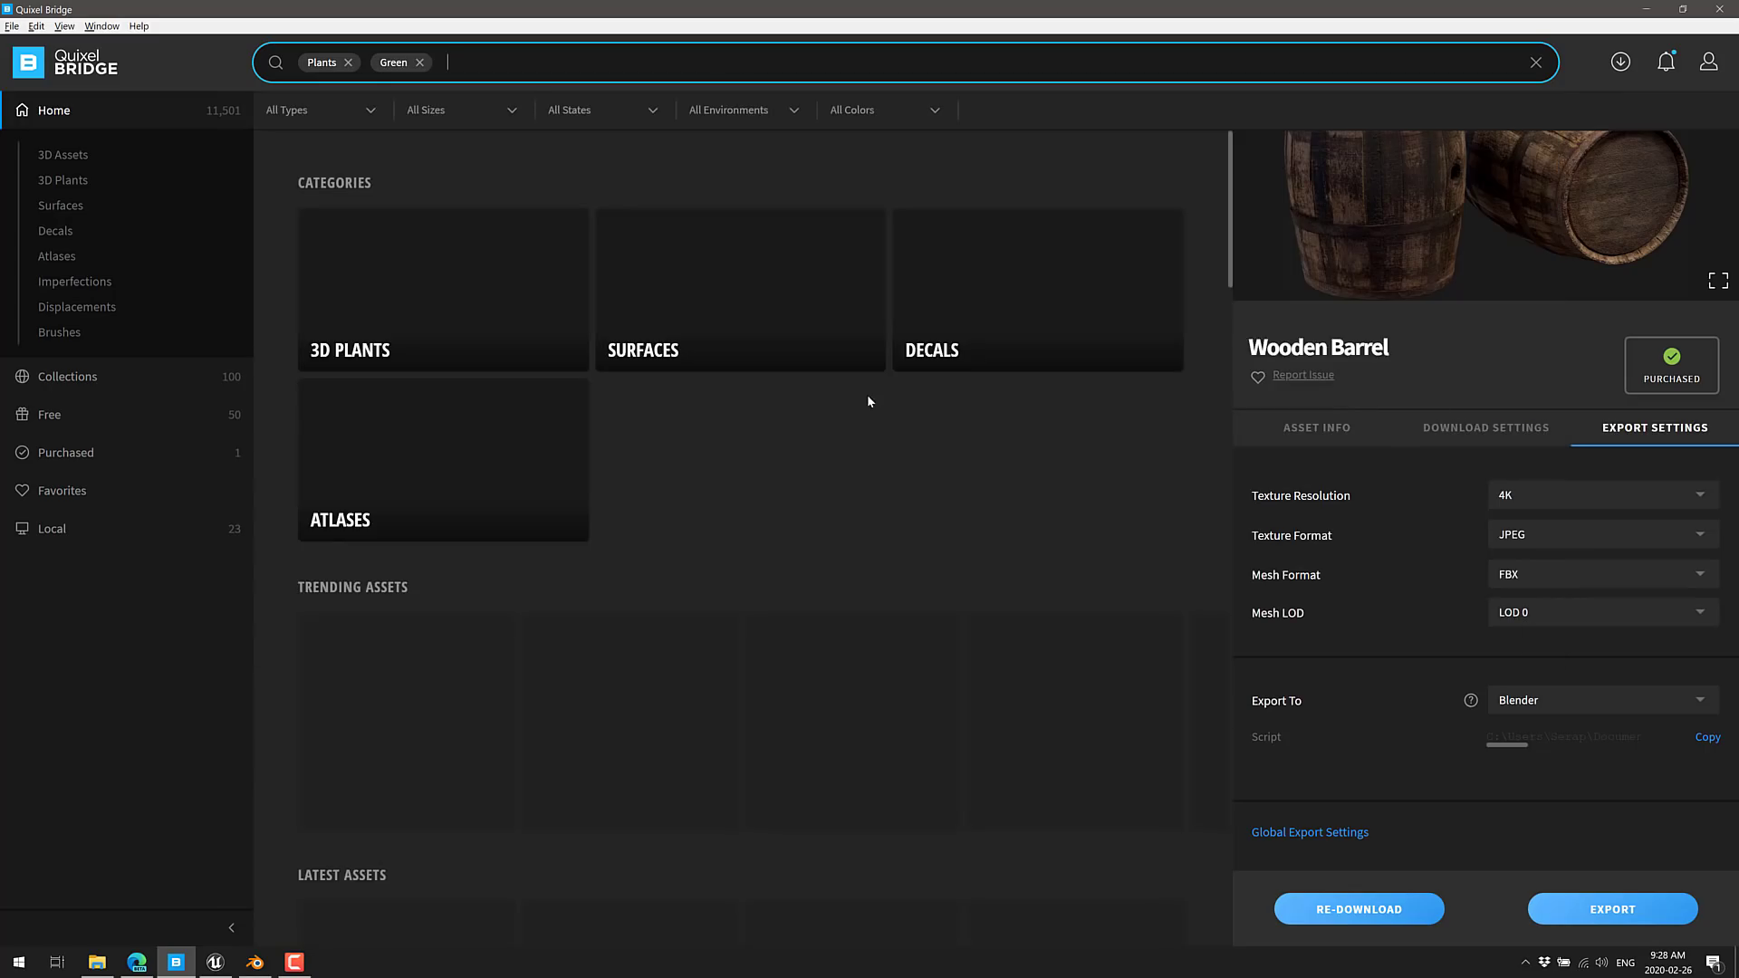
{"action": "scroll", "coordinate": [841, 536], "scroll_direction": "down", "scroll_amount": 3}
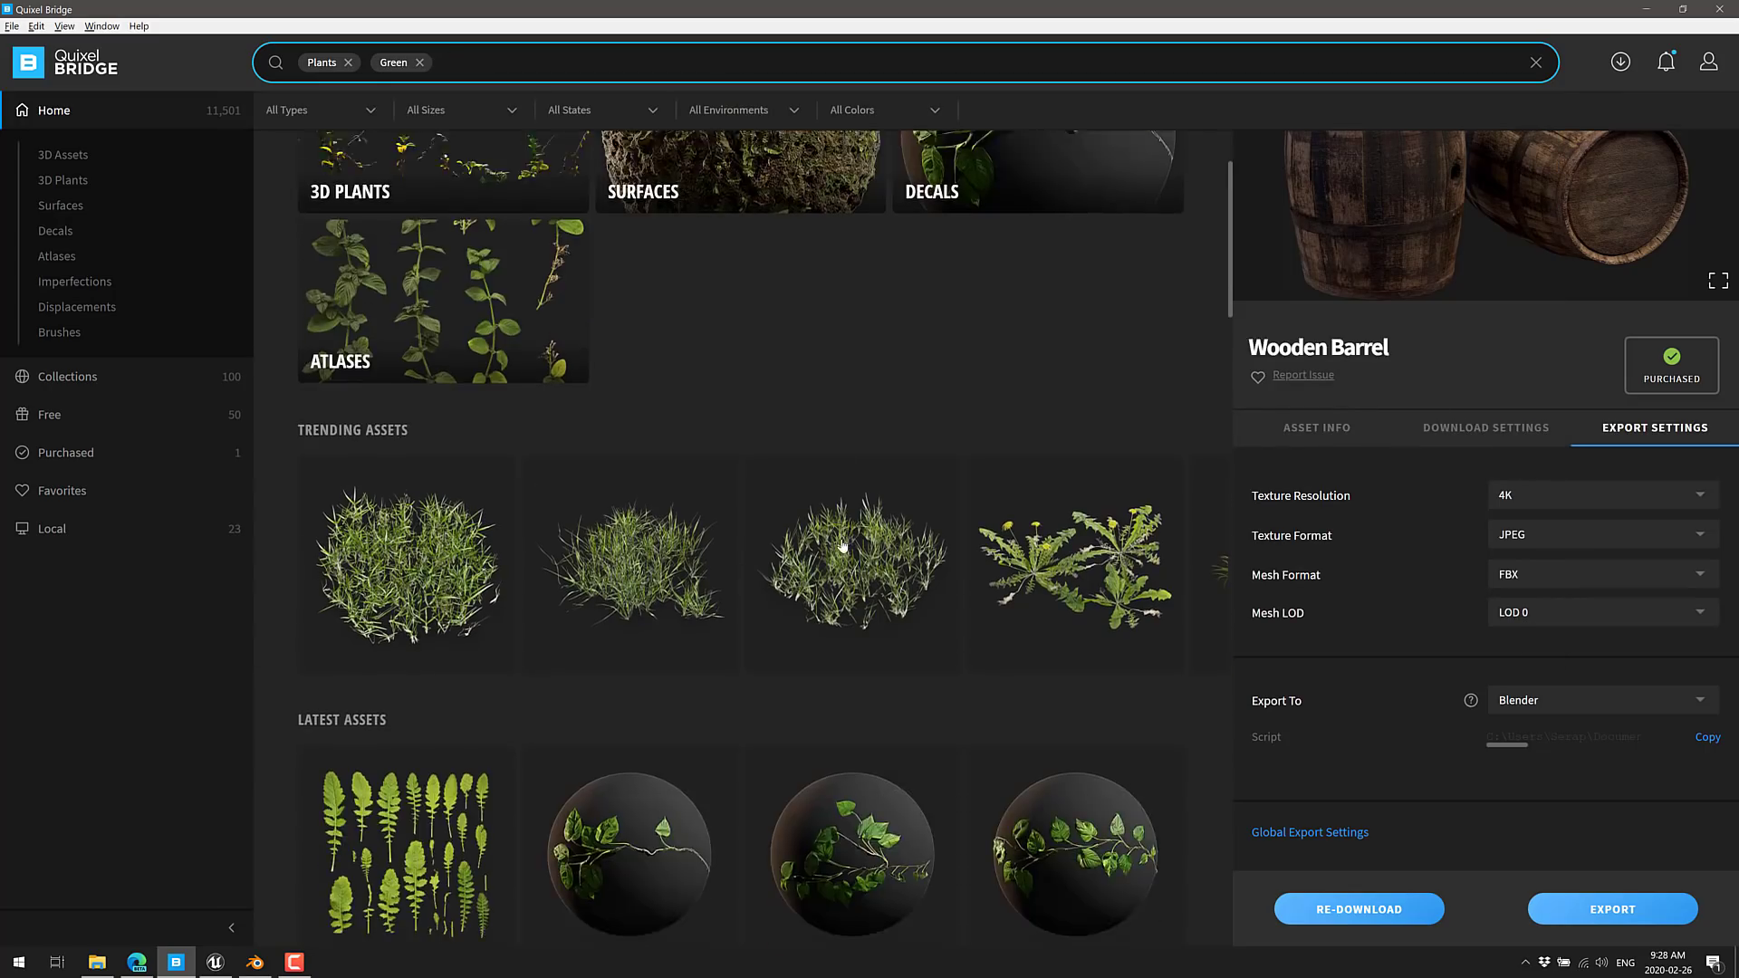
{"action": "scroll", "coordinate": [781, 499], "scroll_direction": "down", "scroll_amount": 10}
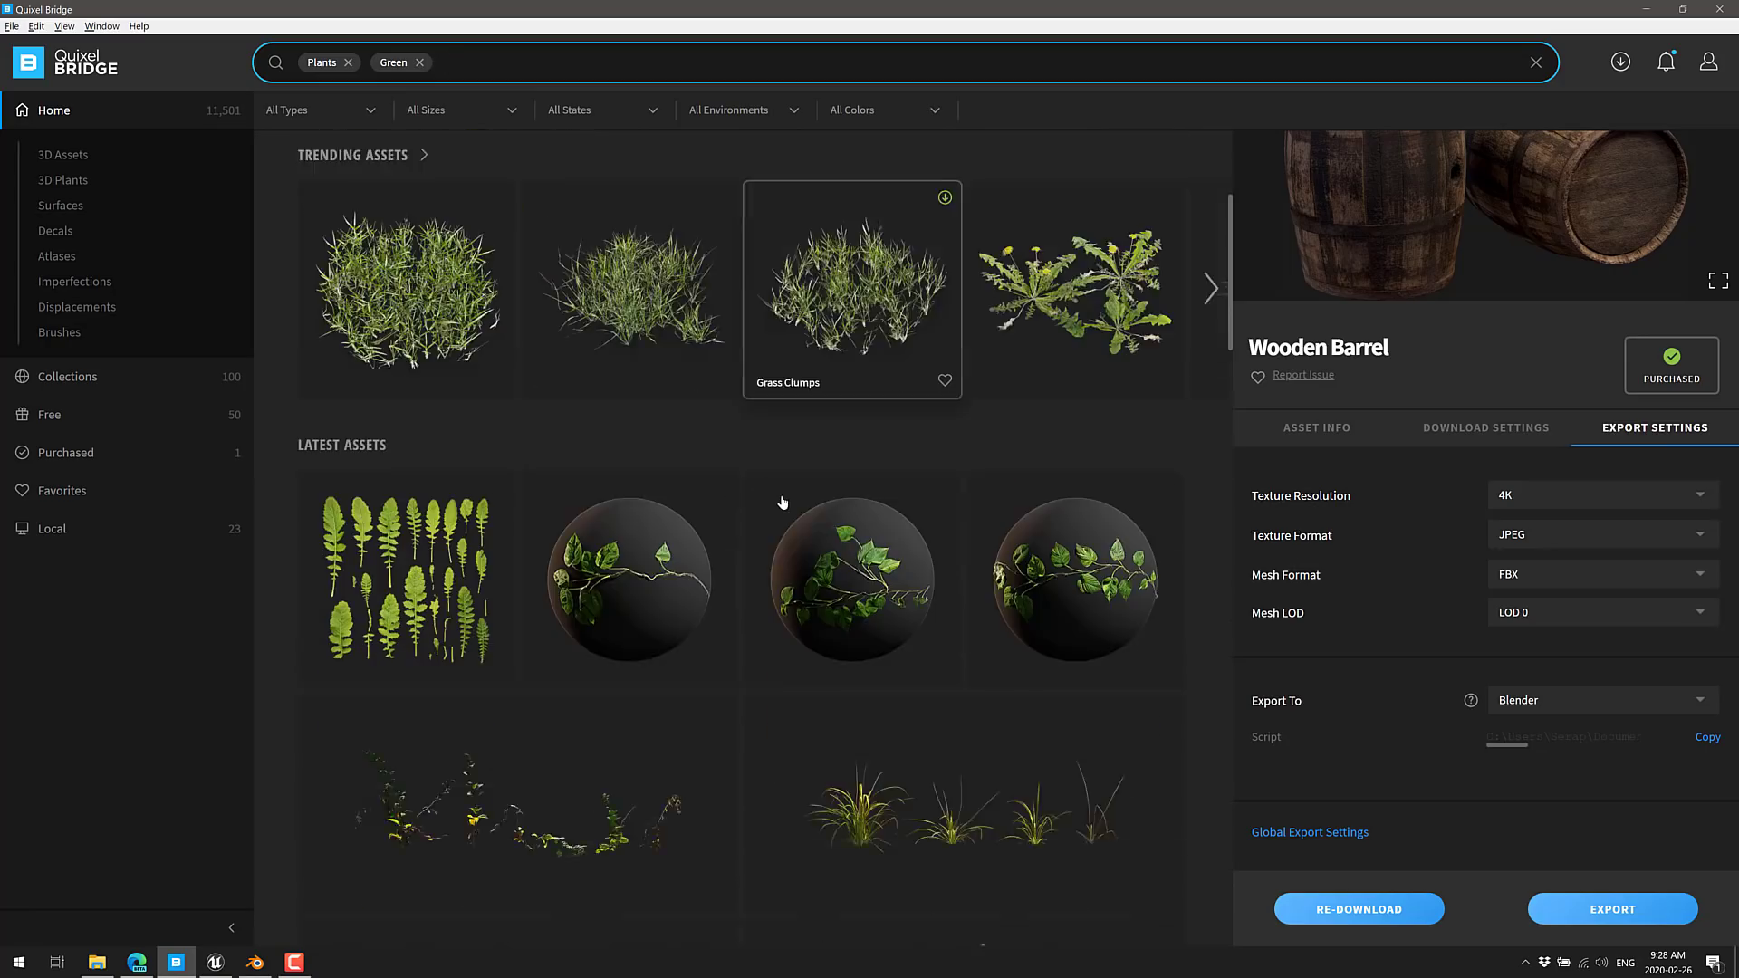
{"action": "scroll", "coordinate": [781, 504], "scroll_direction": "down", "scroll_amount": 4}
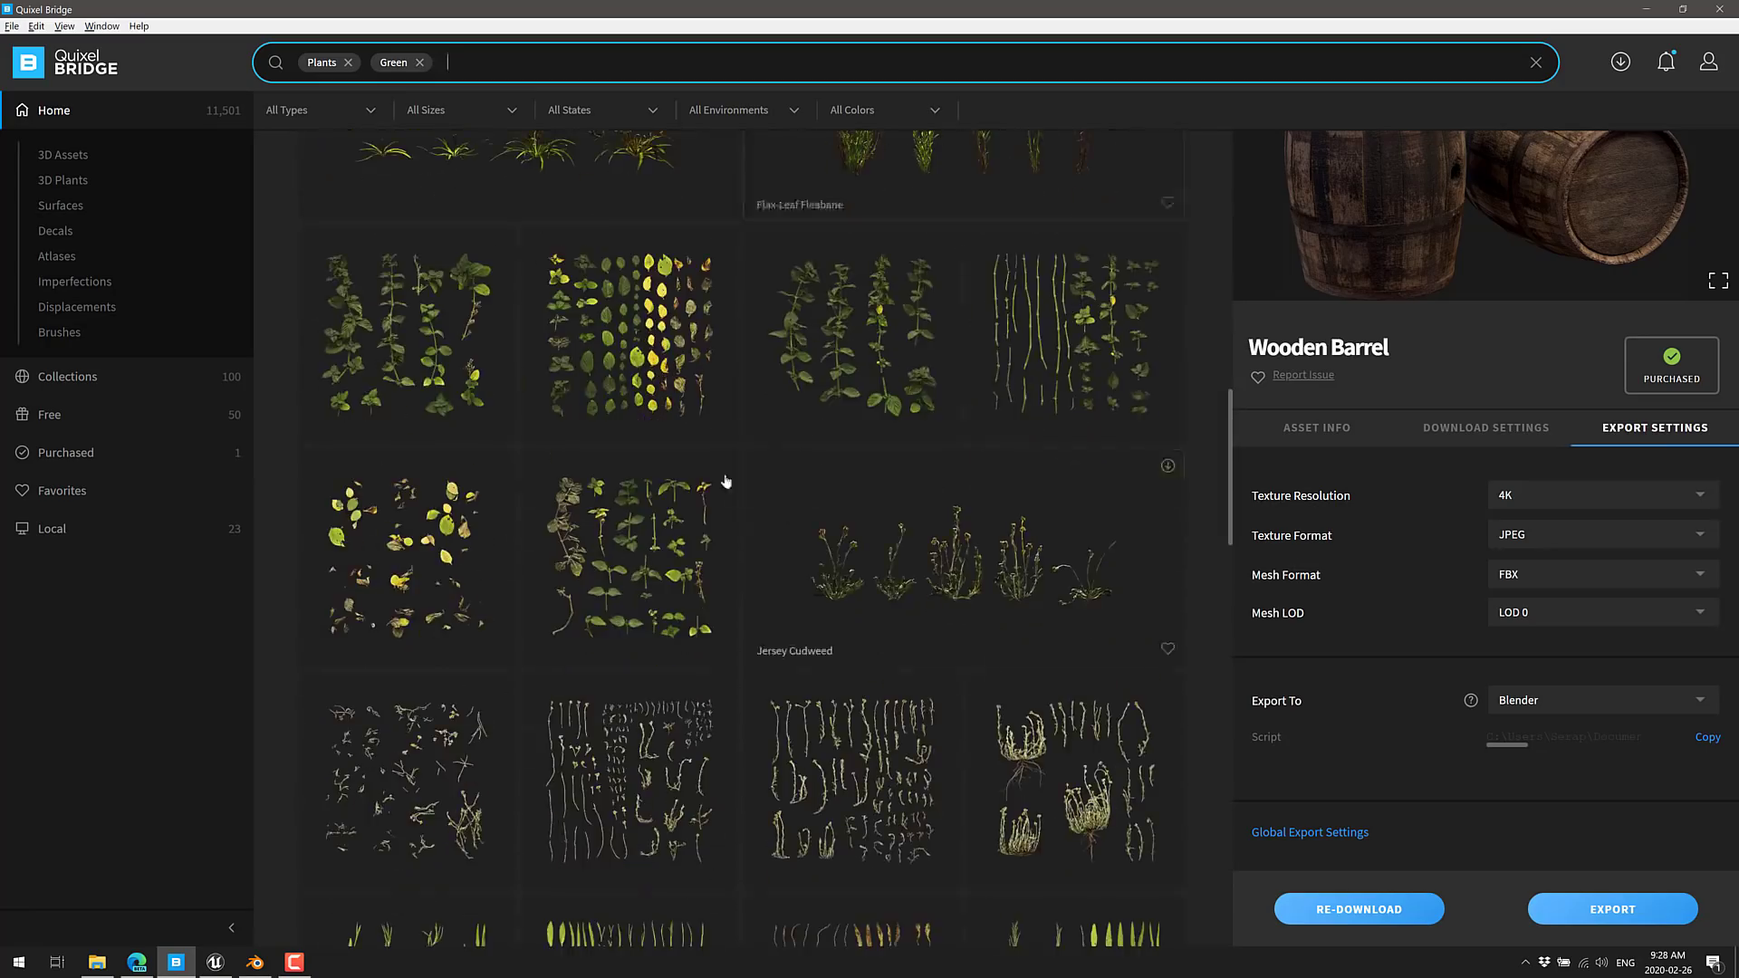
Step: Purchase and download the Green Herb asset, then view it in the Purchased list
{"action": "left_click", "coordinate": [637, 363]}
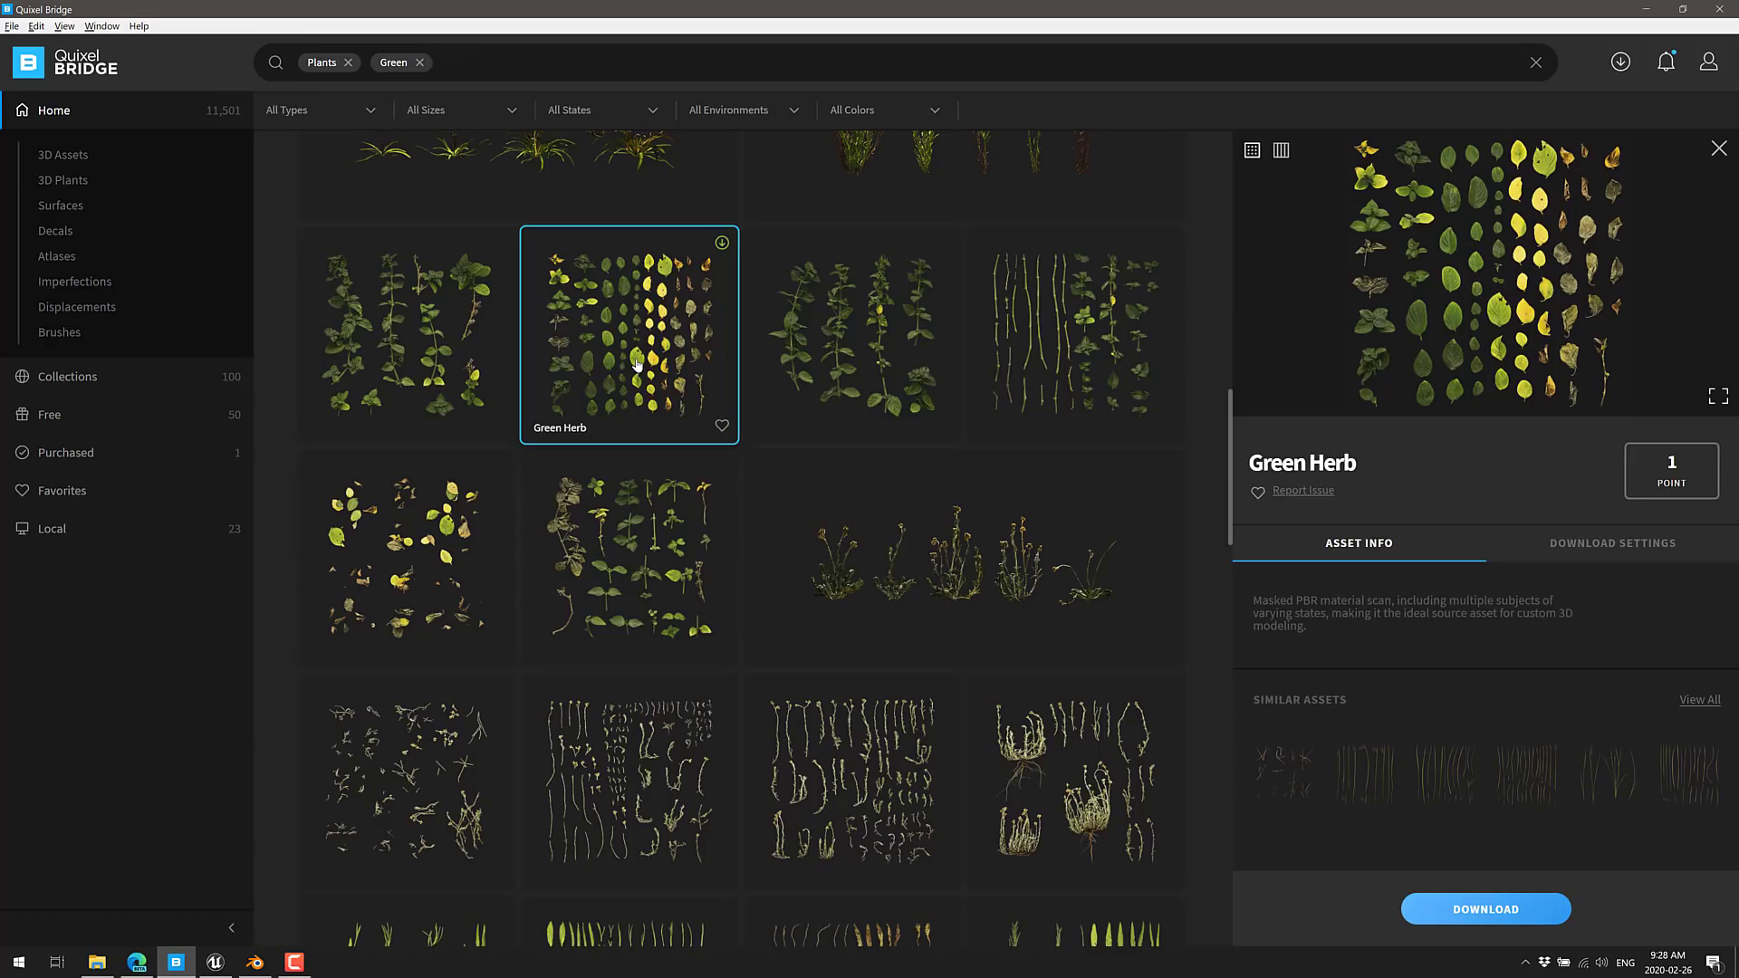
{"action": "left_click", "coordinate": [721, 242]}
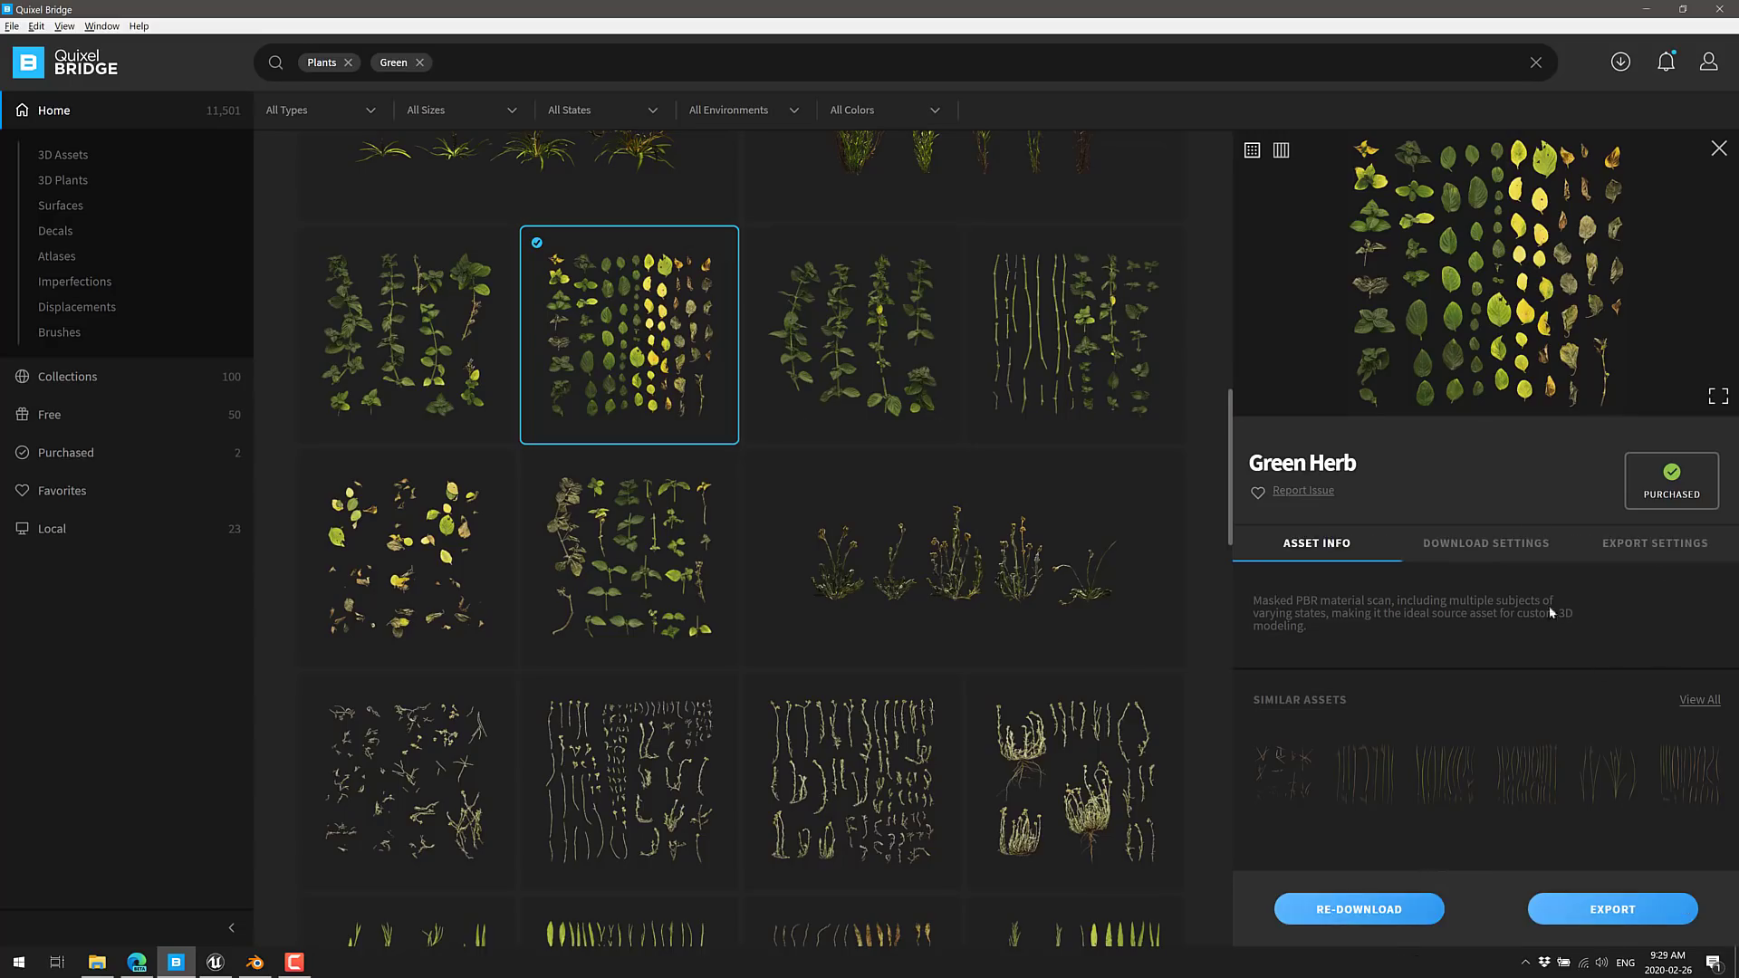
{"action": "left_click", "coordinate": [65, 453]}
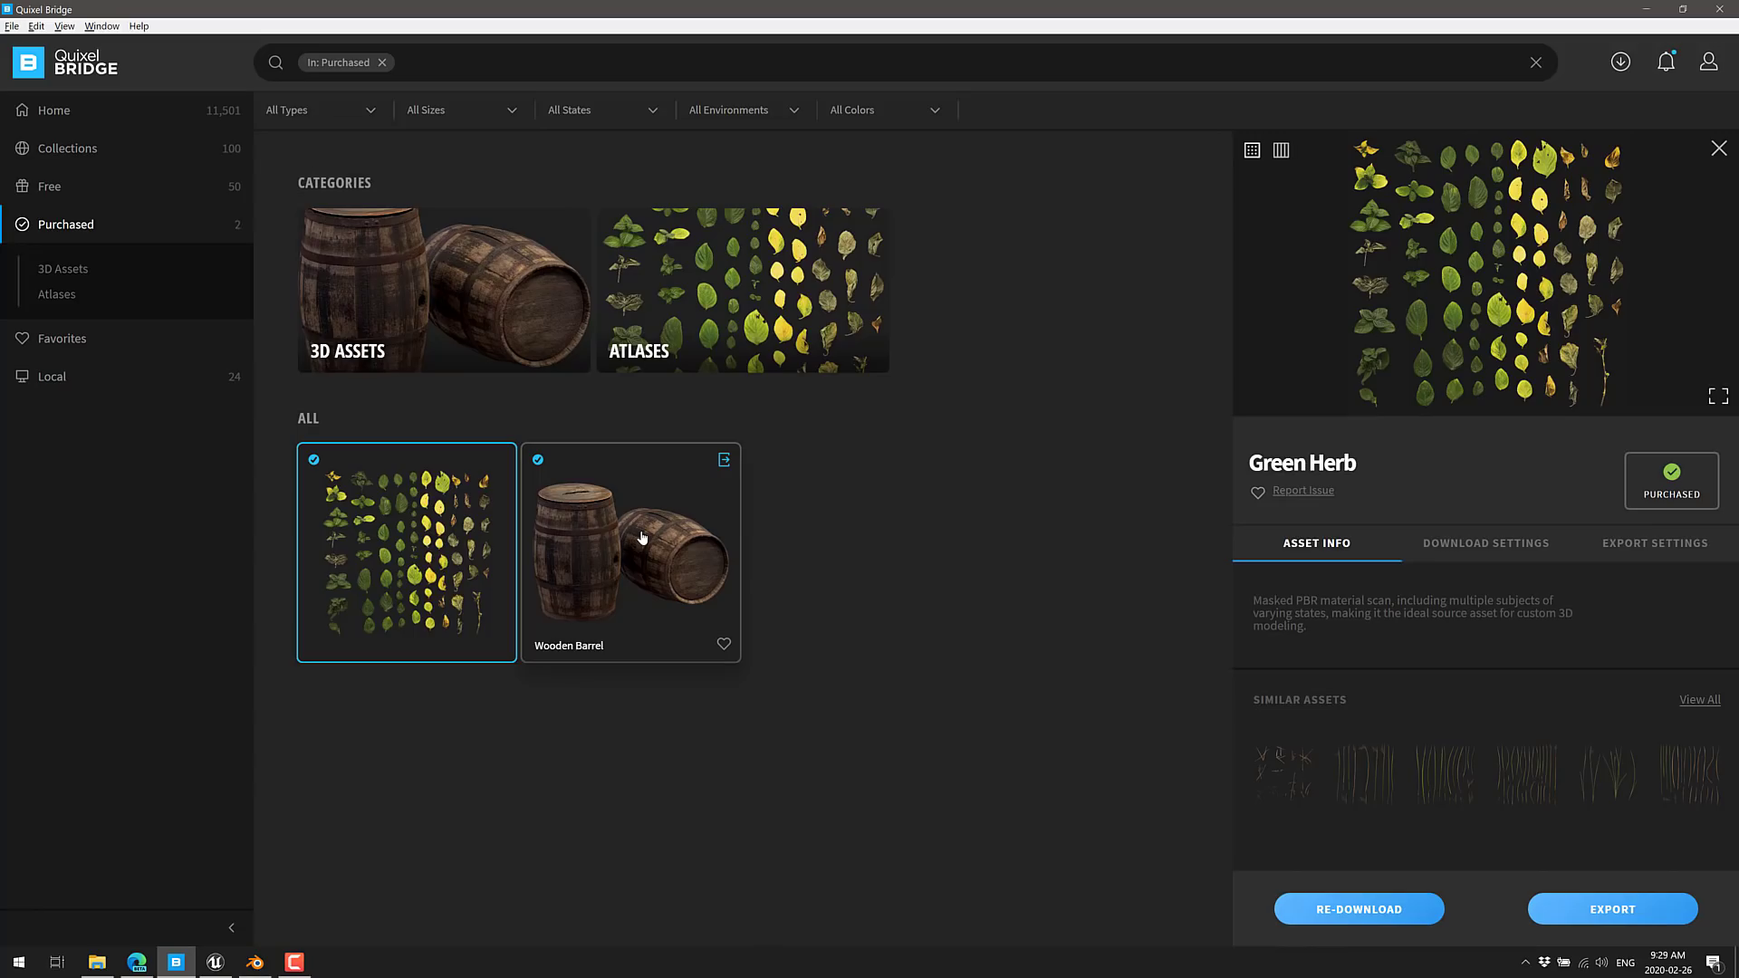
Step: Select the Wooden Barrel and check Bridge Settings' DCC/Engine list, keeping Blender as target
{"action": "left_click", "coordinate": [642, 538]}
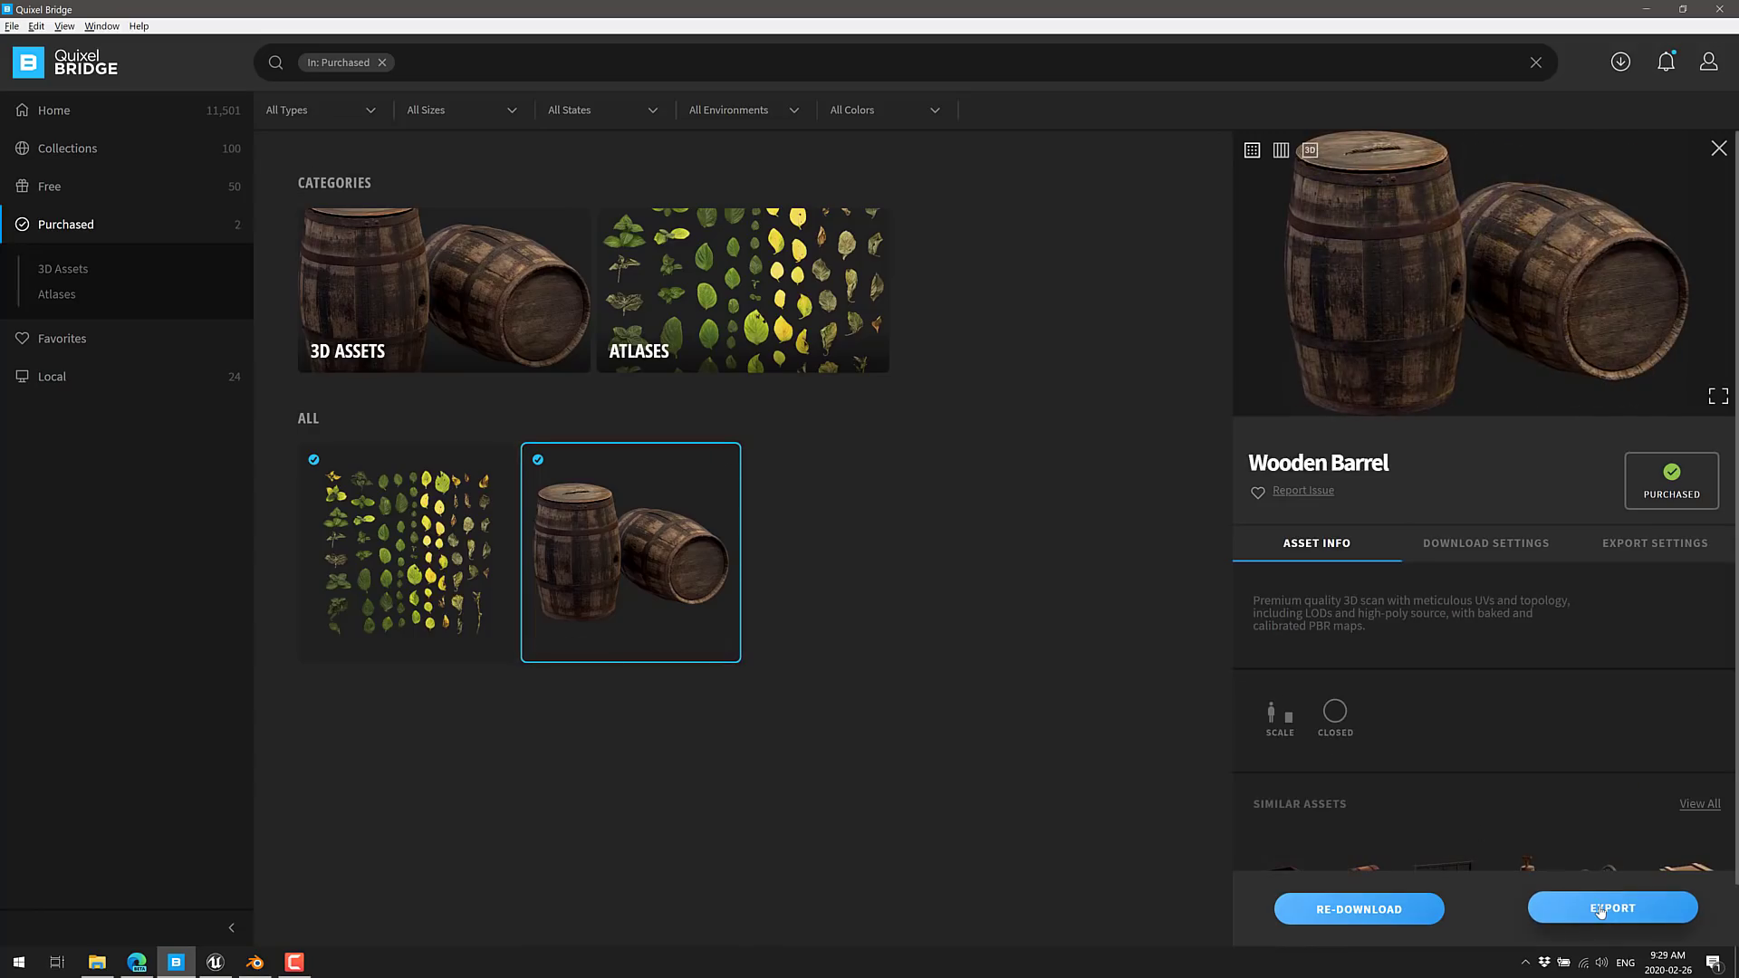
{"action": "left_click", "coordinate": [36, 26]}
{"action": "left_click", "coordinate": [54, 46]}
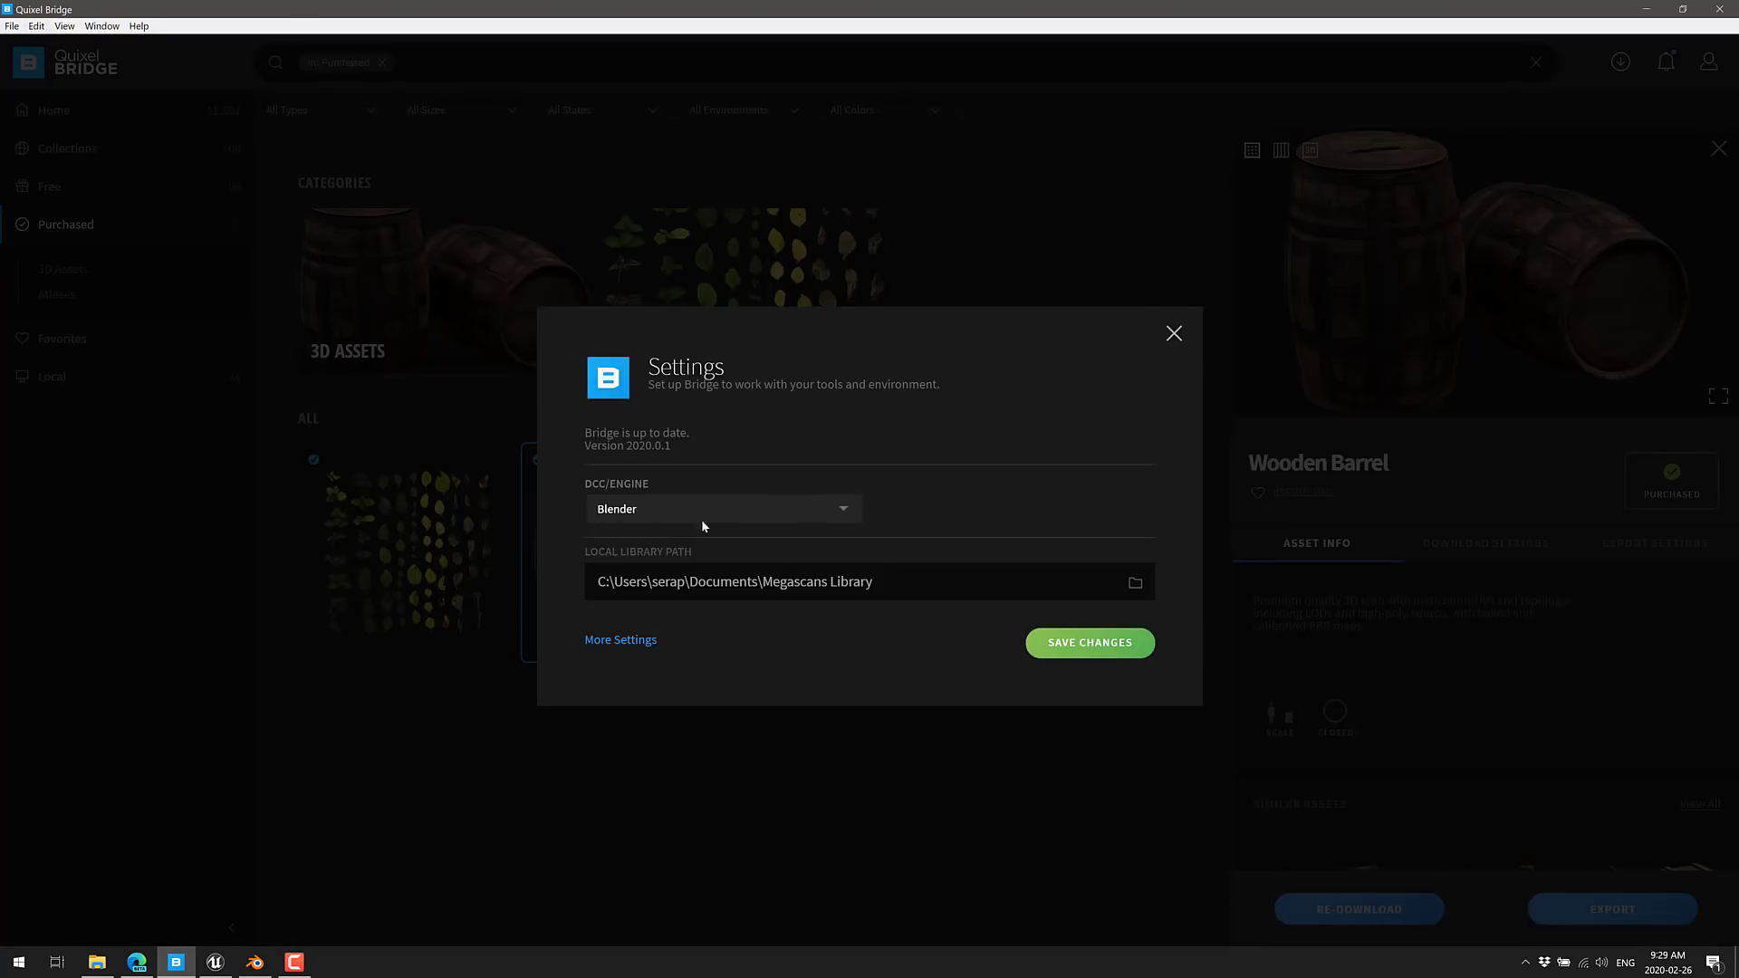
{"action": "left_click", "coordinate": [651, 509]}
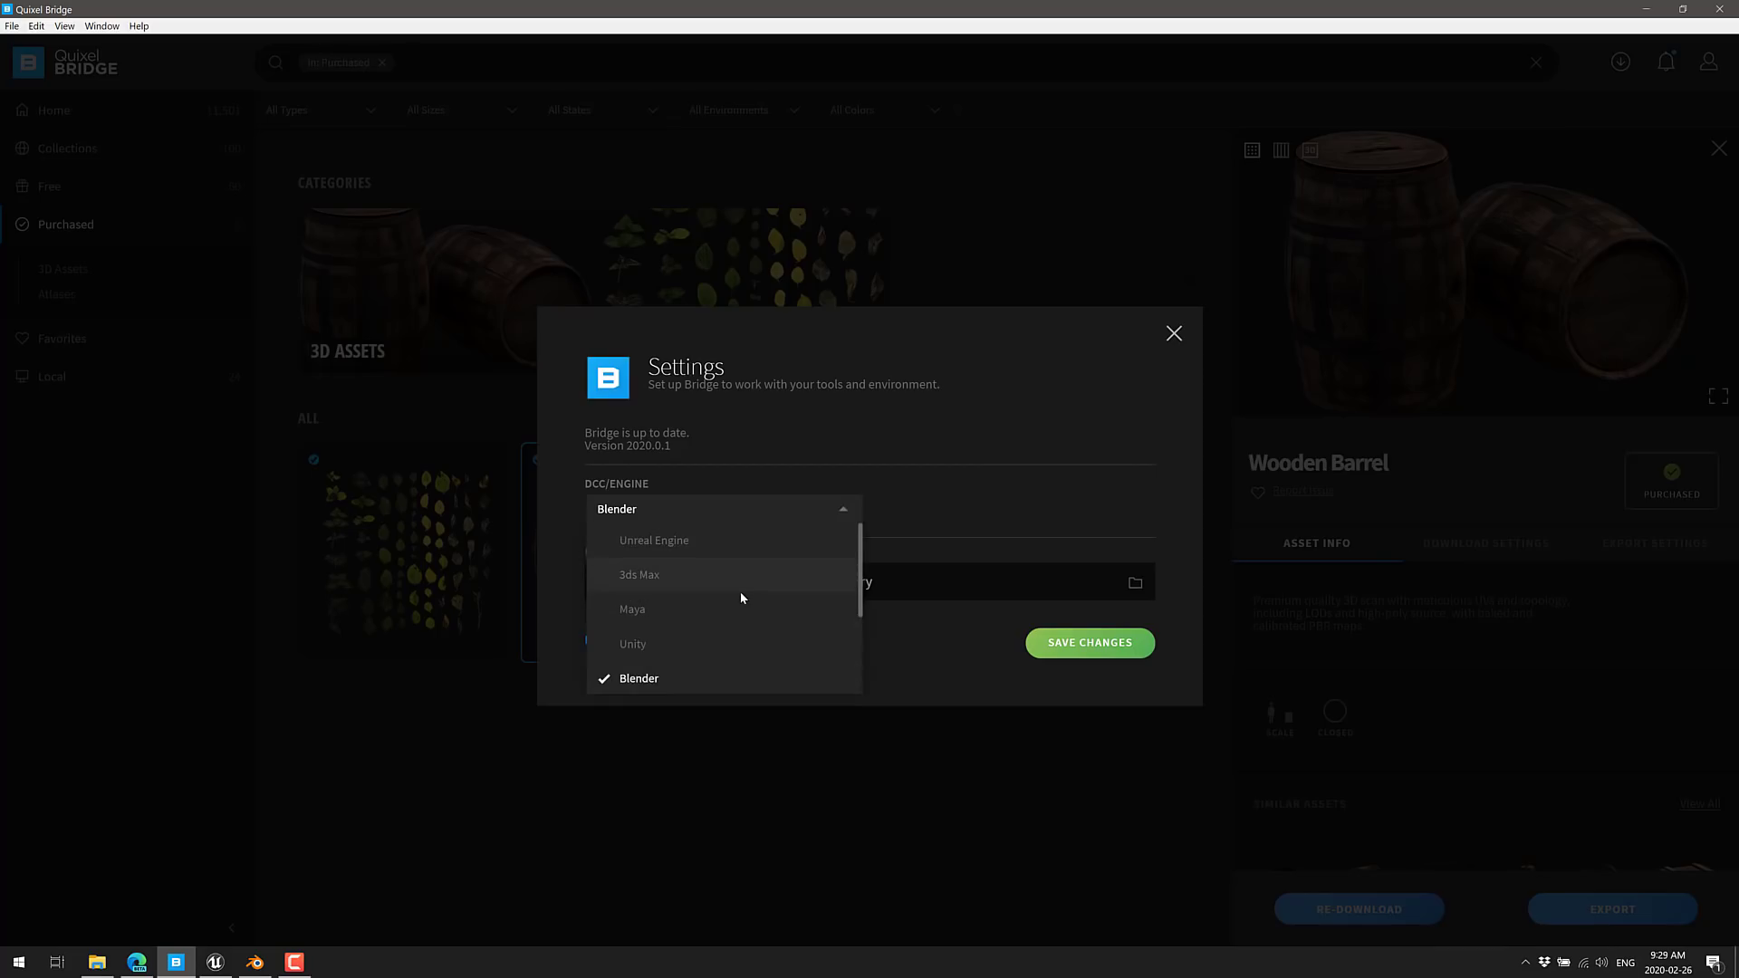
{"action": "scroll", "coordinate": [741, 594], "scroll_direction": "down", "scroll_amount": 3}
{"action": "scroll", "coordinate": [739, 590], "scroll_direction": "up", "scroll_amount": 2}
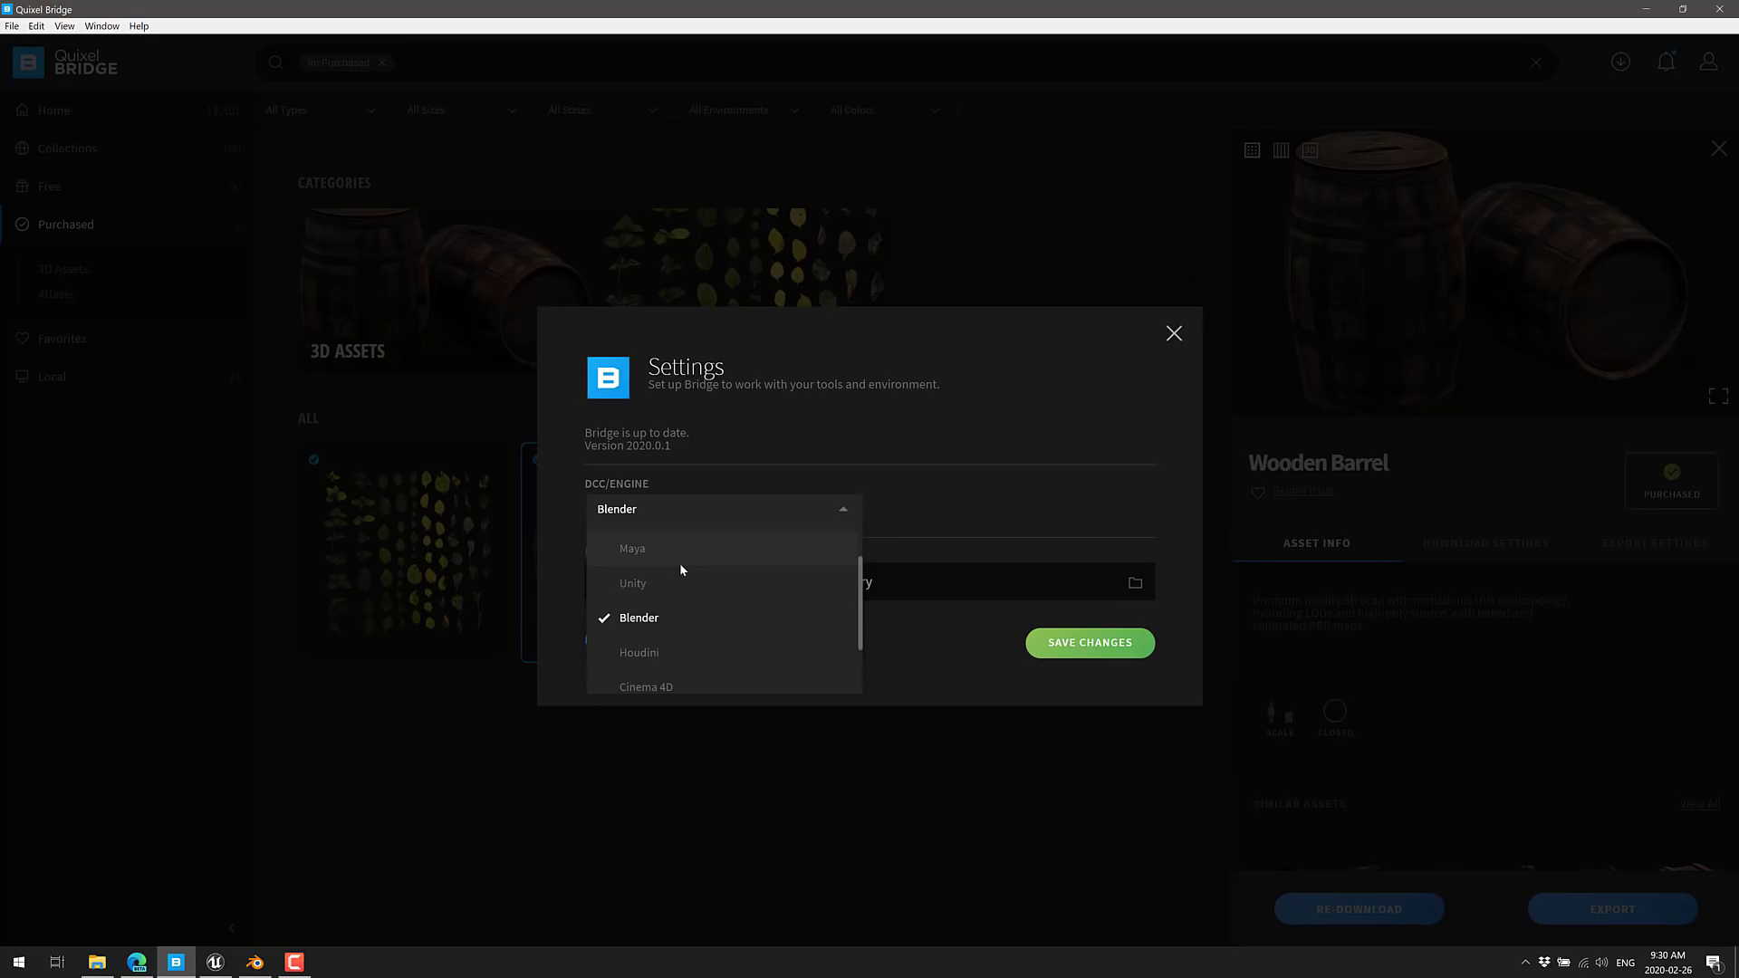
{"action": "scroll", "coordinate": [686, 589], "scroll_direction": "down", "scroll_amount": 2}
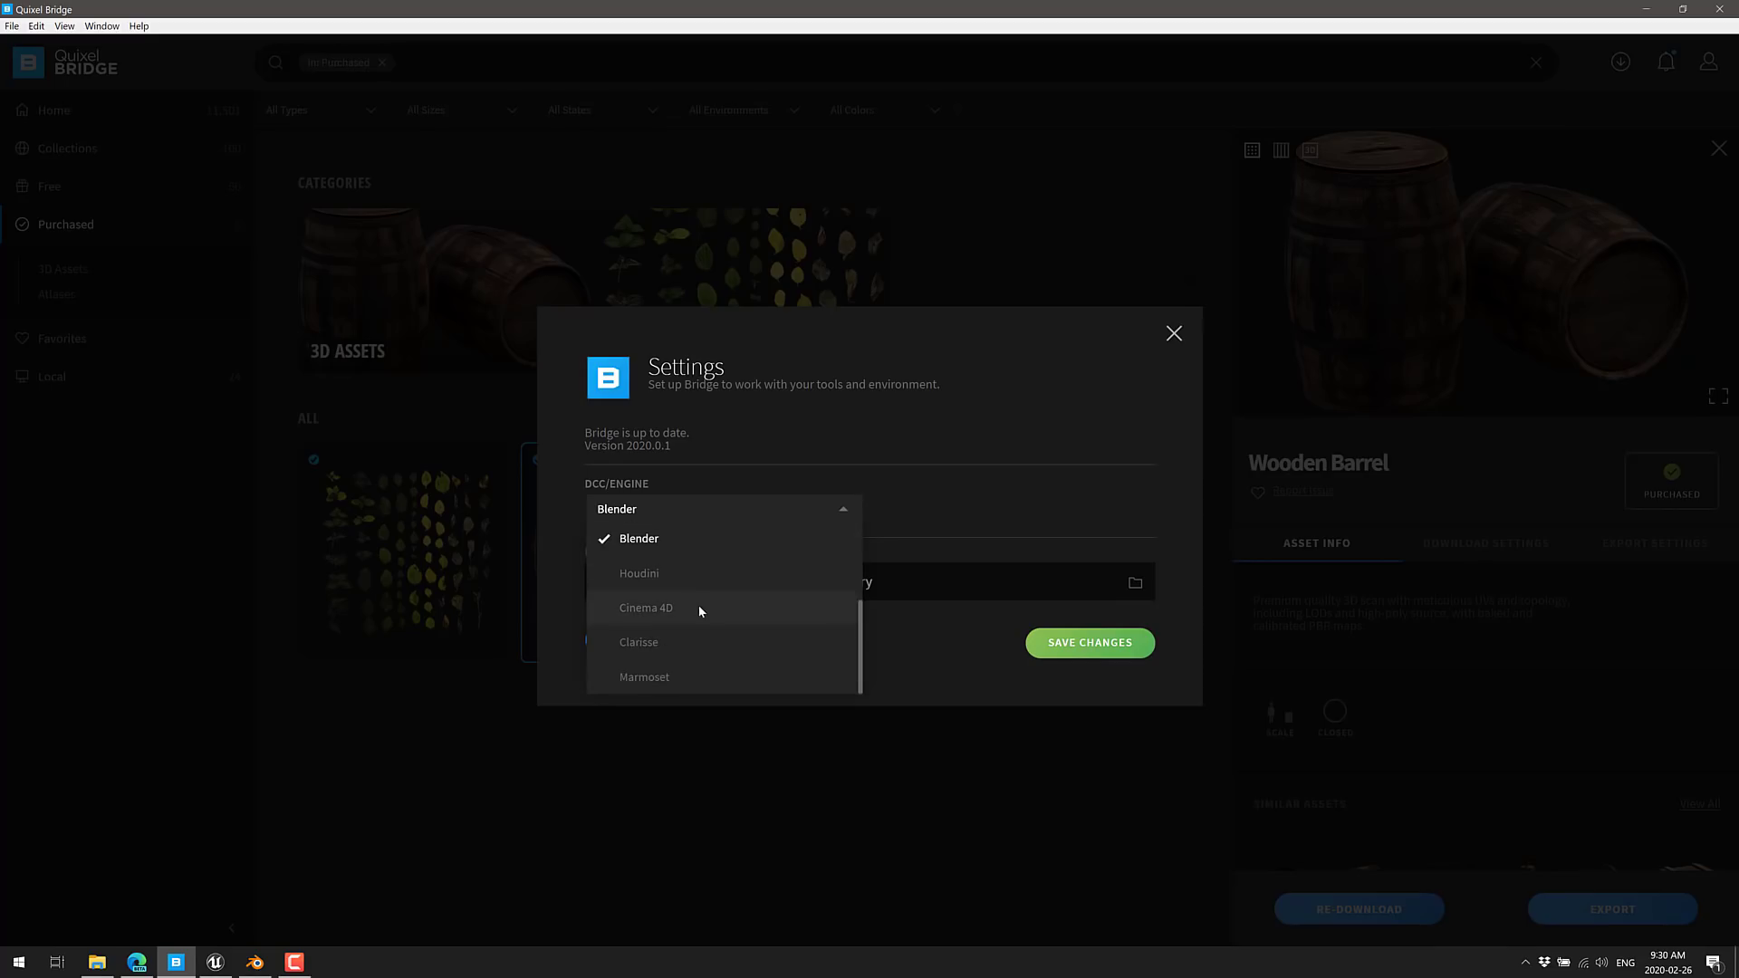
{"action": "left_click", "coordinate": [955, 470]}
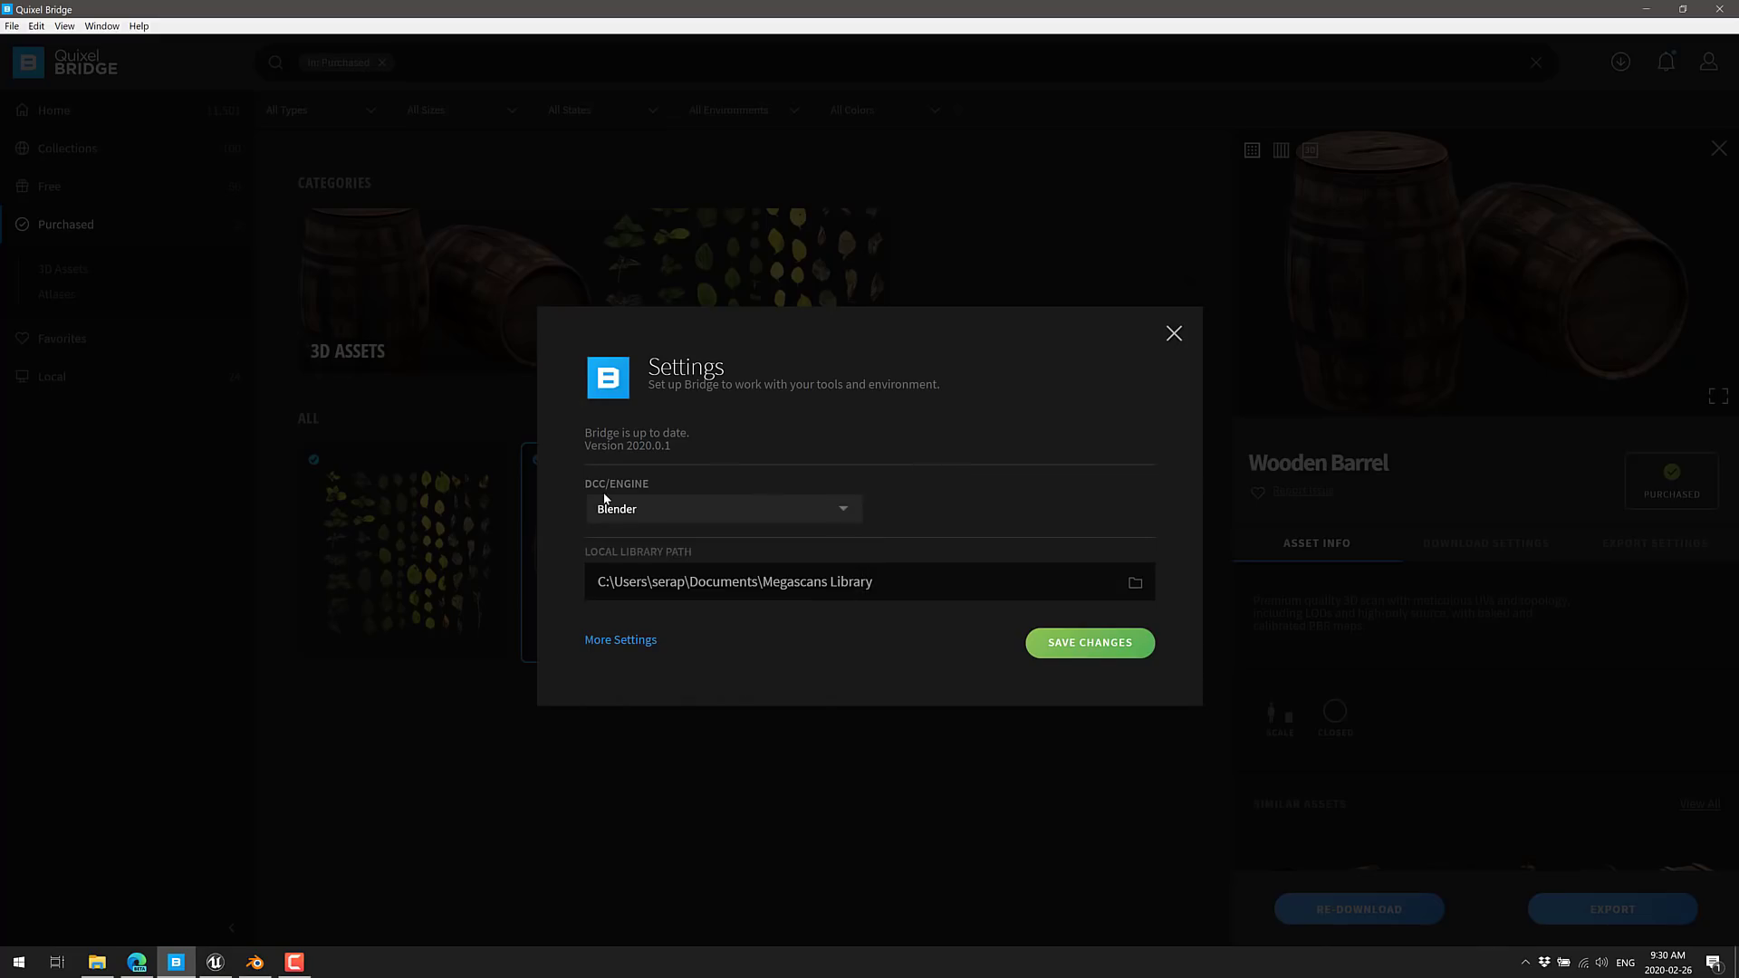
Step: Inspect the local library path and the More Settings options, then close Settings unchanged
{"action": "left_click", "coordinate": [705, 591]}
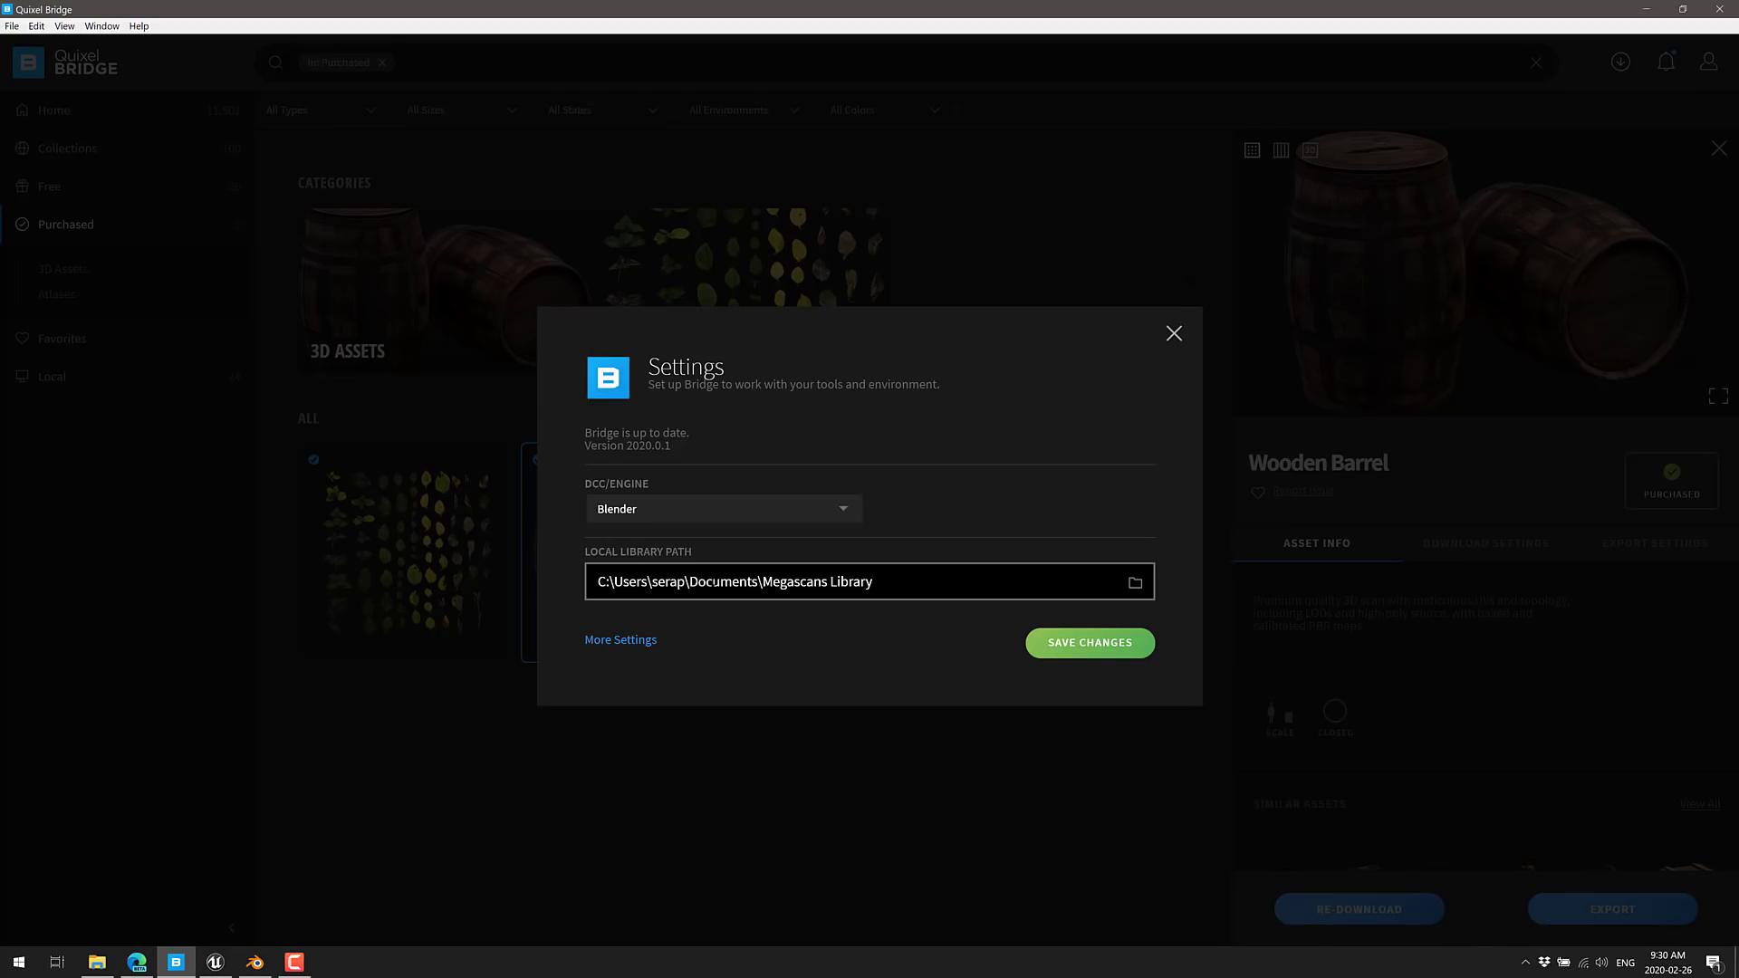
{"action": "left_click", "coordinate": [638, 641]}
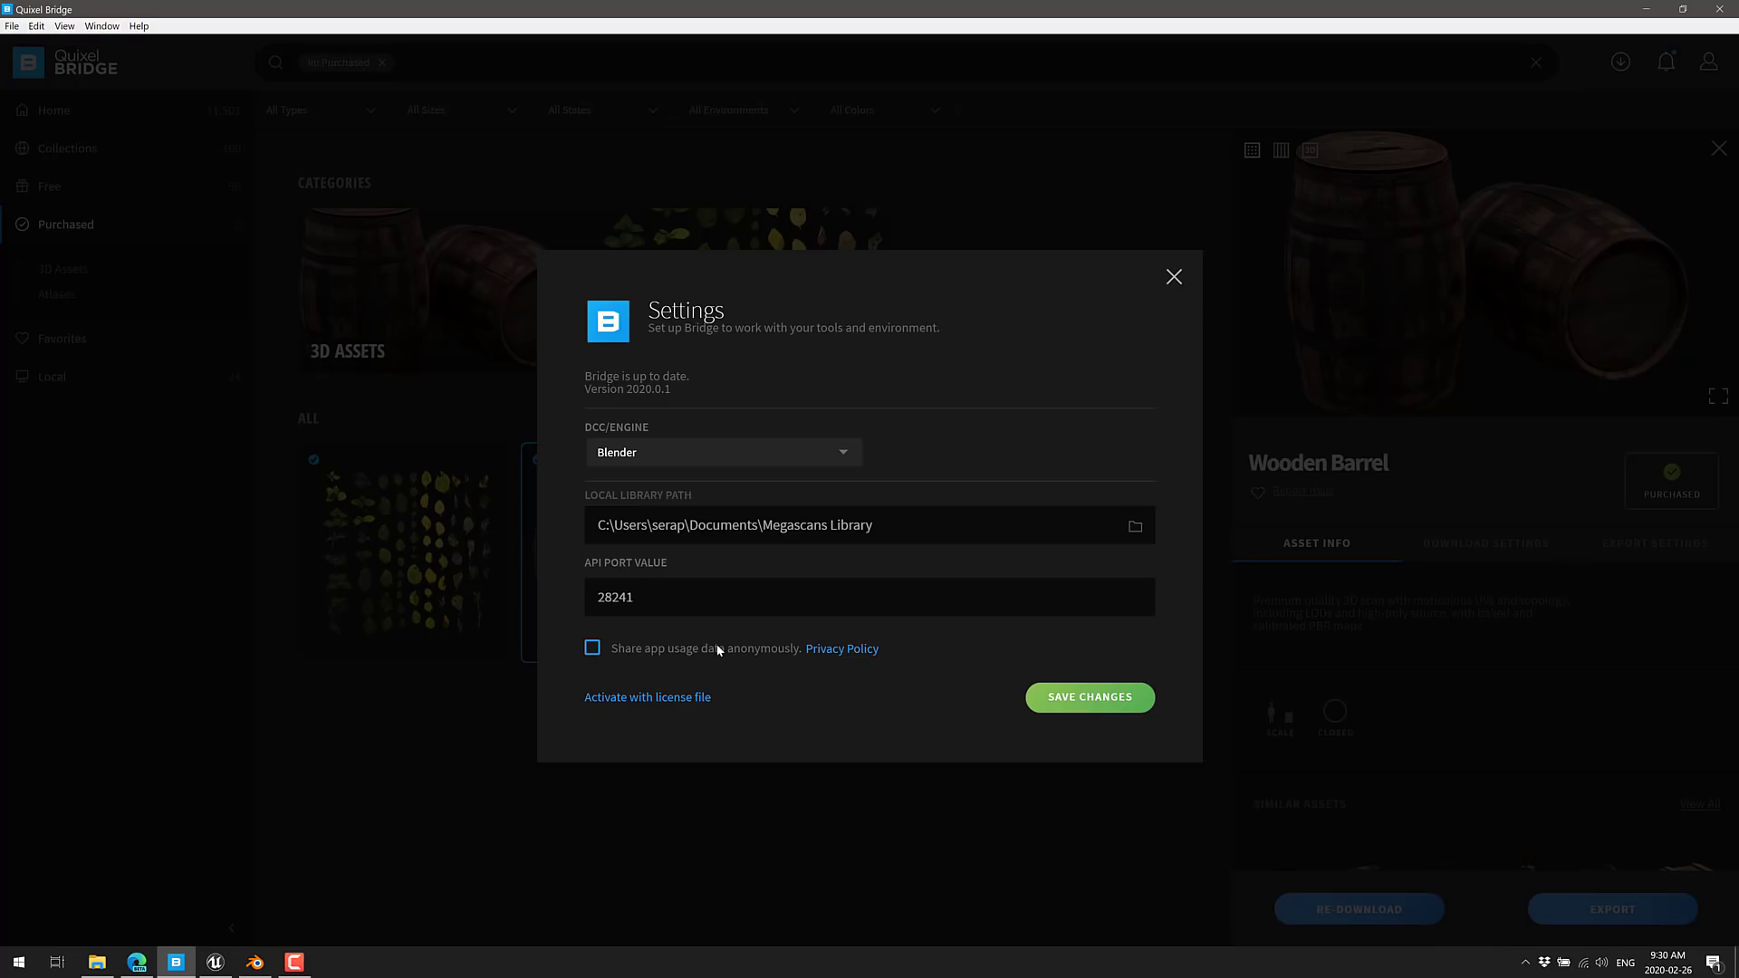
{"action": "left_click", "coordinate": [1174, 278]}
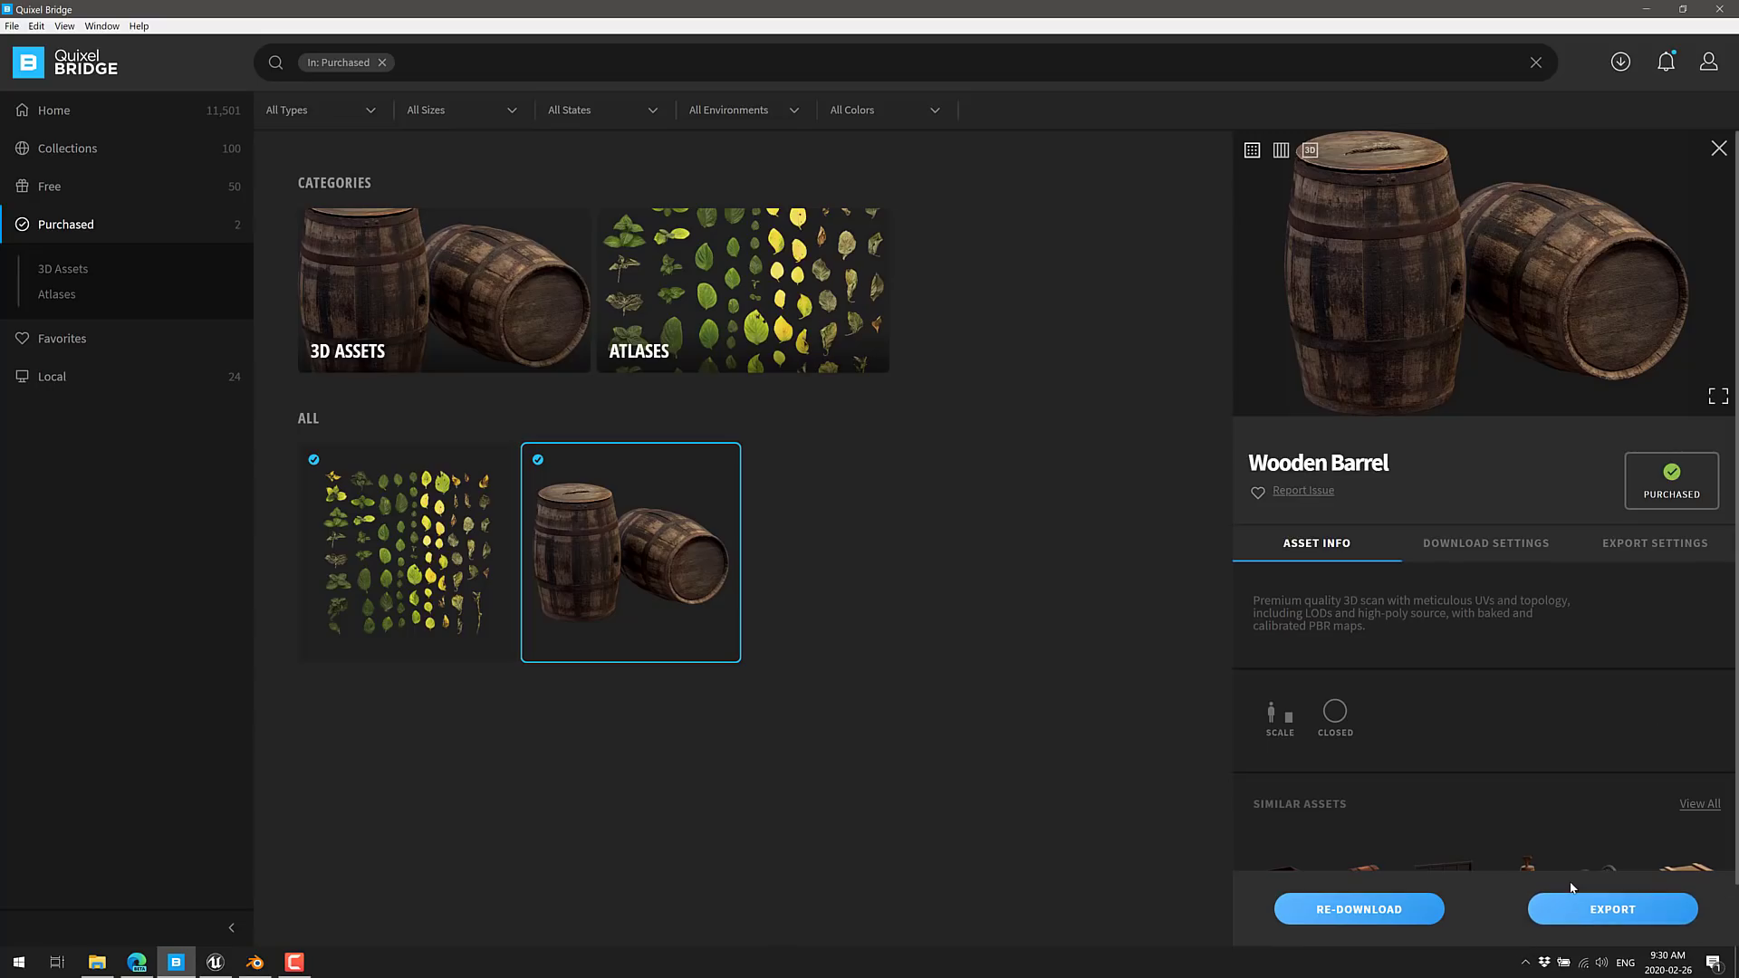
Step: Browse the Megascans Library to support\plugins\blender\2.7\MSLiveLink, where MSLiveLink.zip sits
{"action": "left_click", "coordinate": [97, 962]}
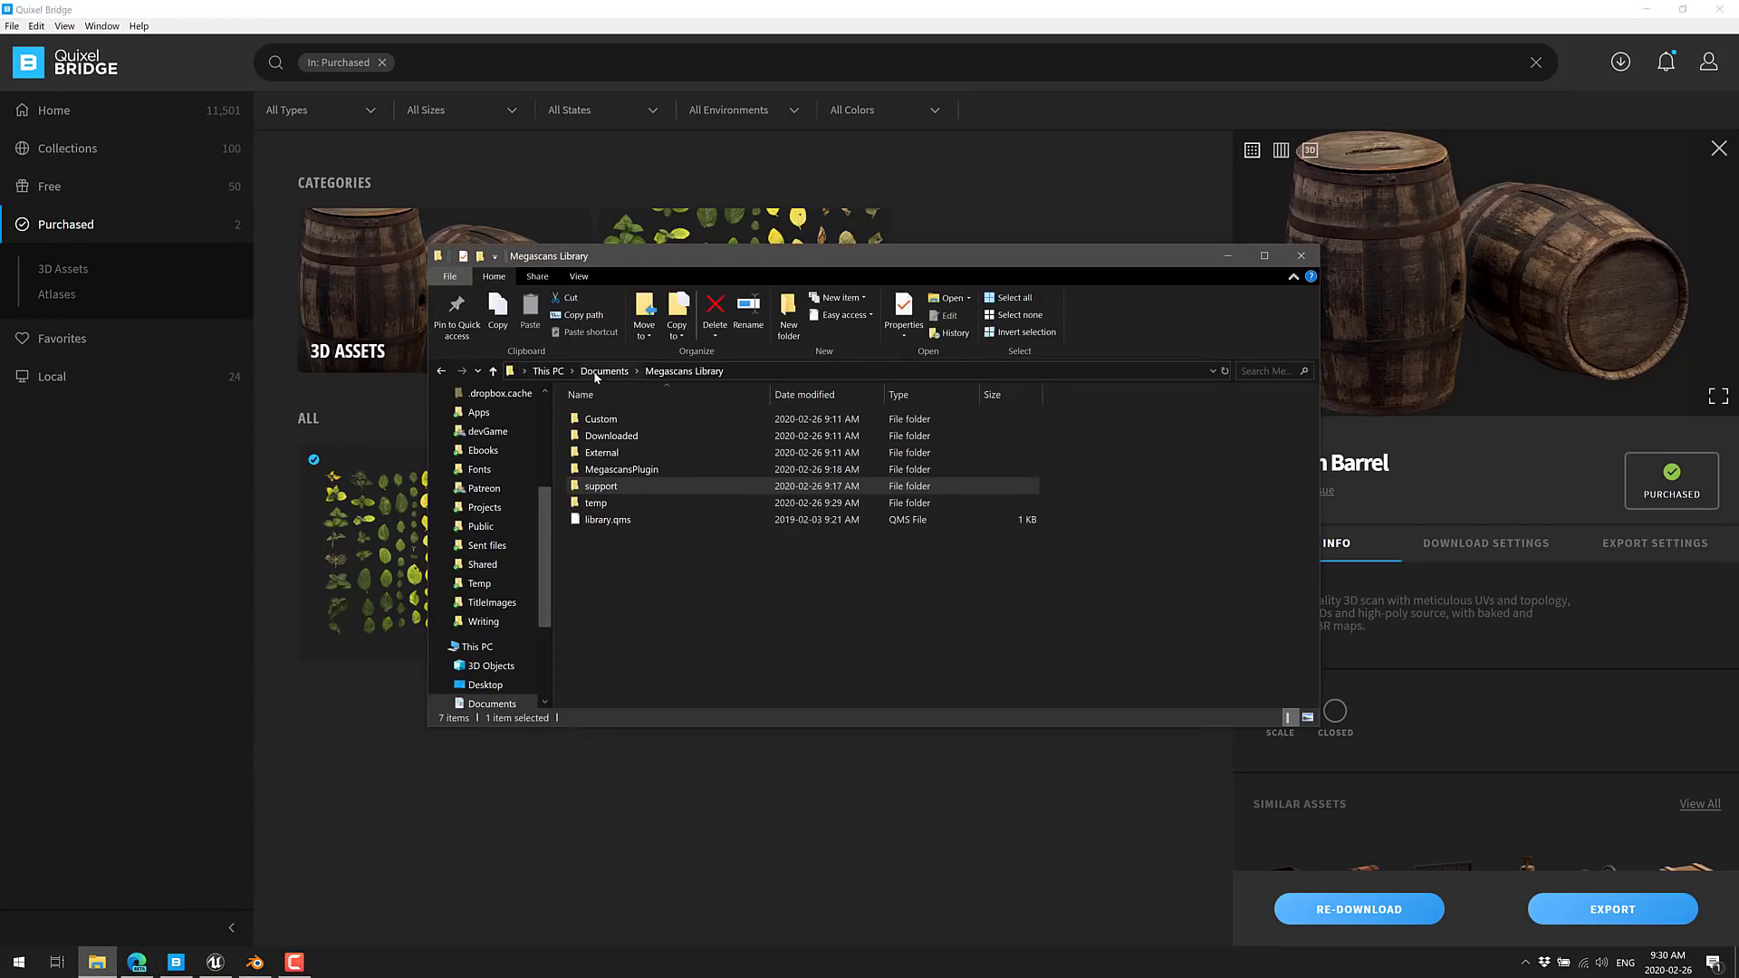
{"action": "double_click", "coordinate": [598, 486]}
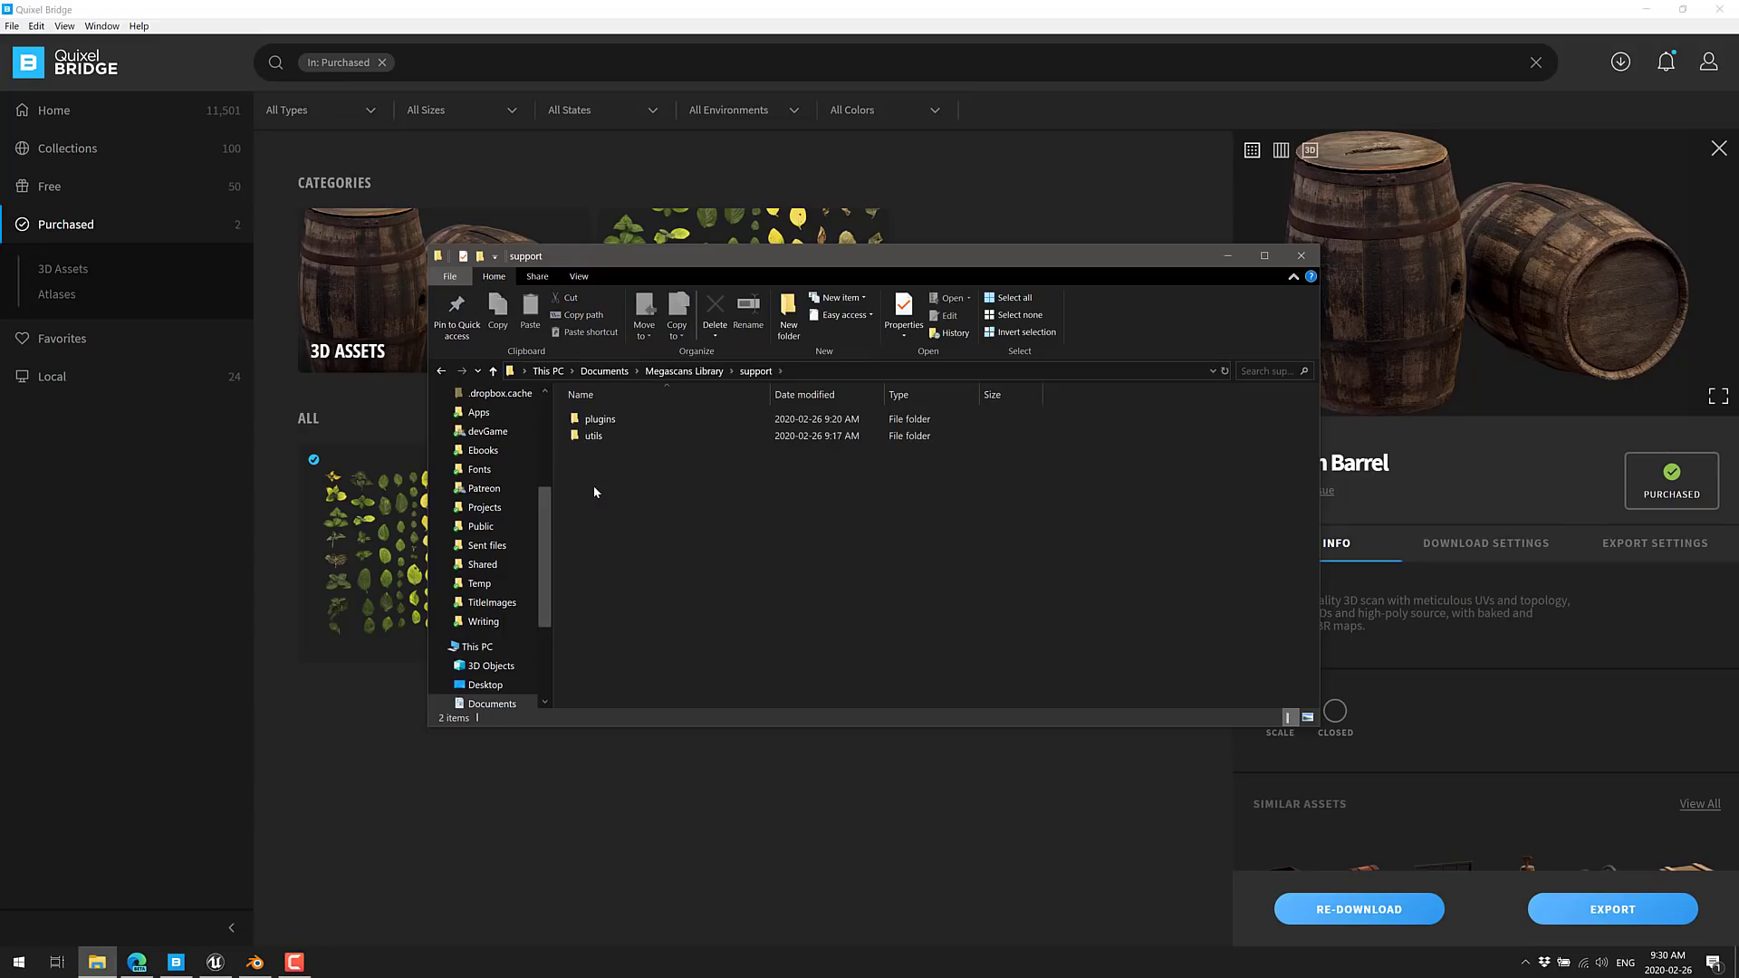
{"action": "double_click", "coordinate": [594, 419]}
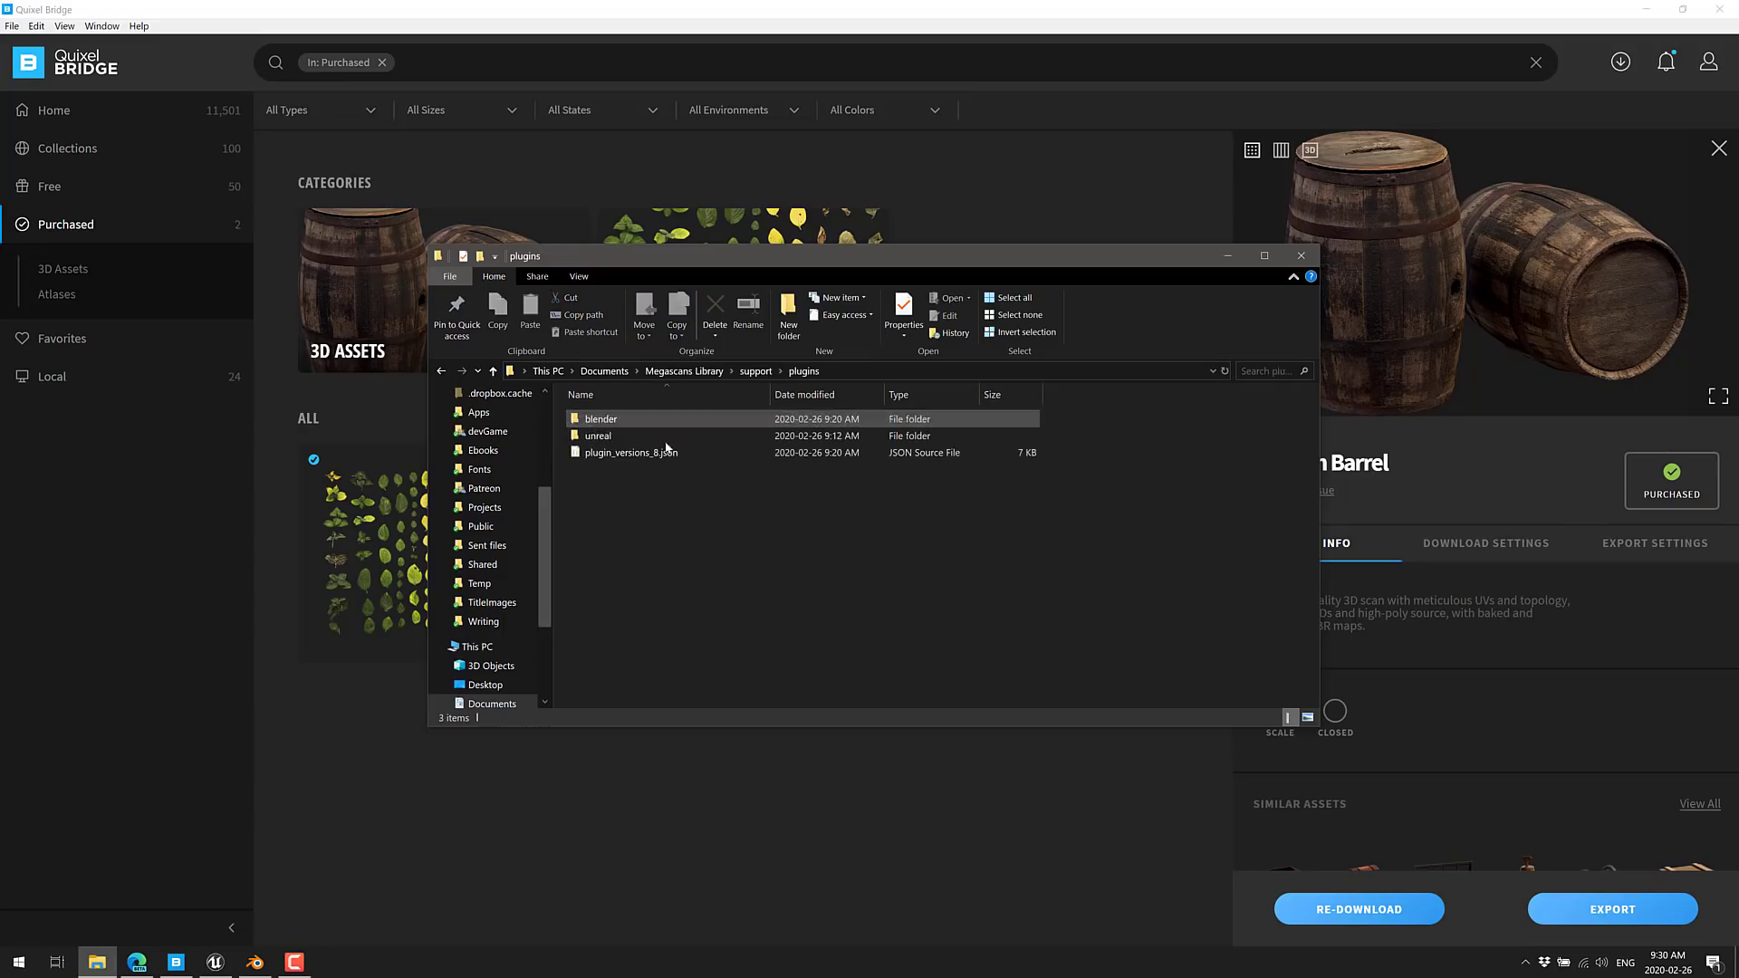
{"action": "double_click", "coordinate": [601, 419]}
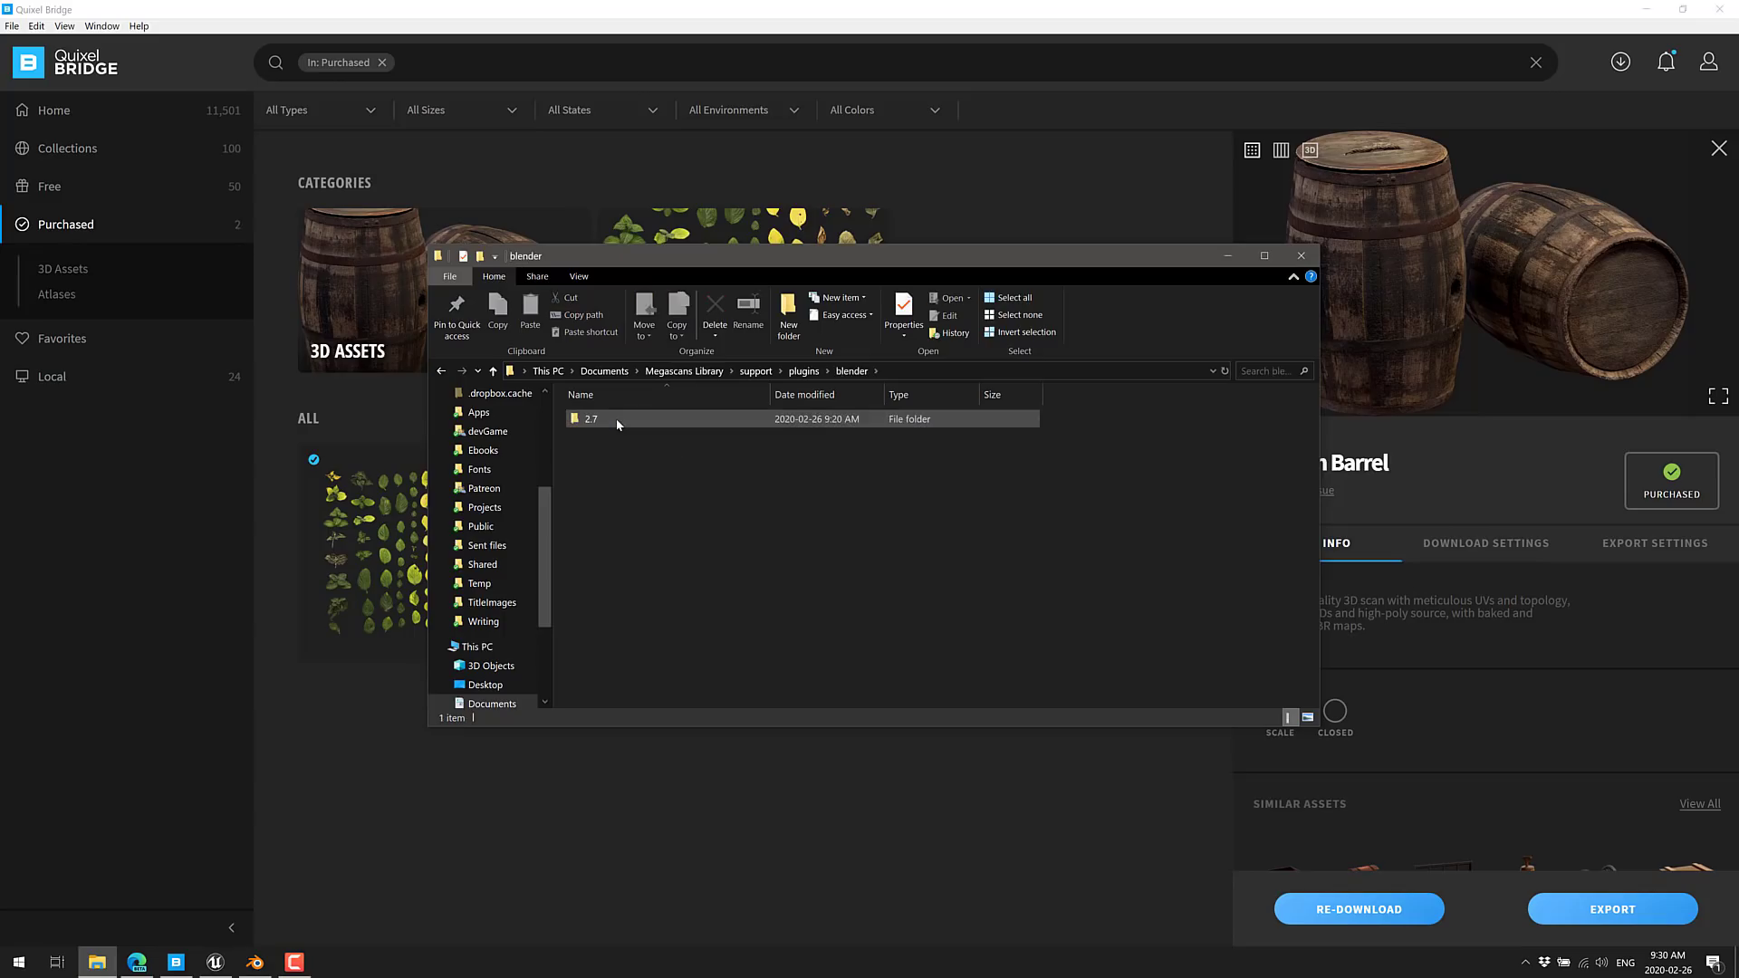
{"action": "double_click", "coordinate": [618, 423]}
{"action": "double_click", "coordinate": [618, 423]}
Step: Enable the Import-Export: Megascans Plugin add-on in Blender's Preferences and close the window
{"action": "left_click", "coordinate": [266, 962]}
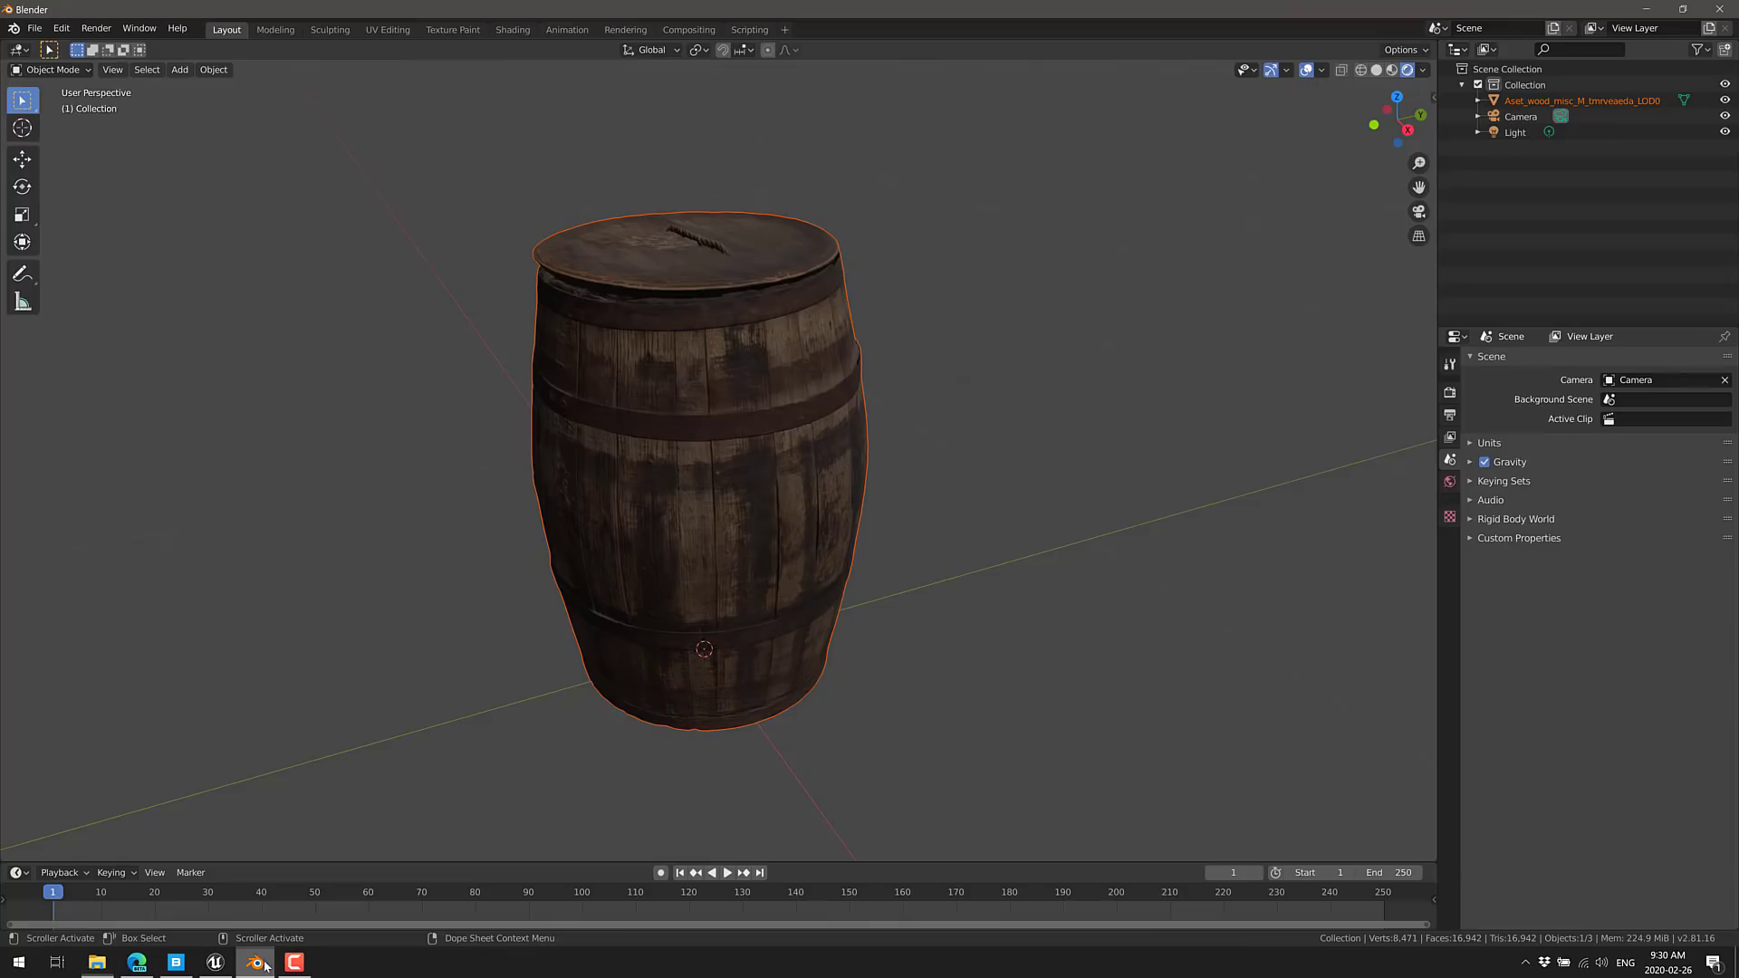
{"action": "left_click", "coordinate": [61, 28]}
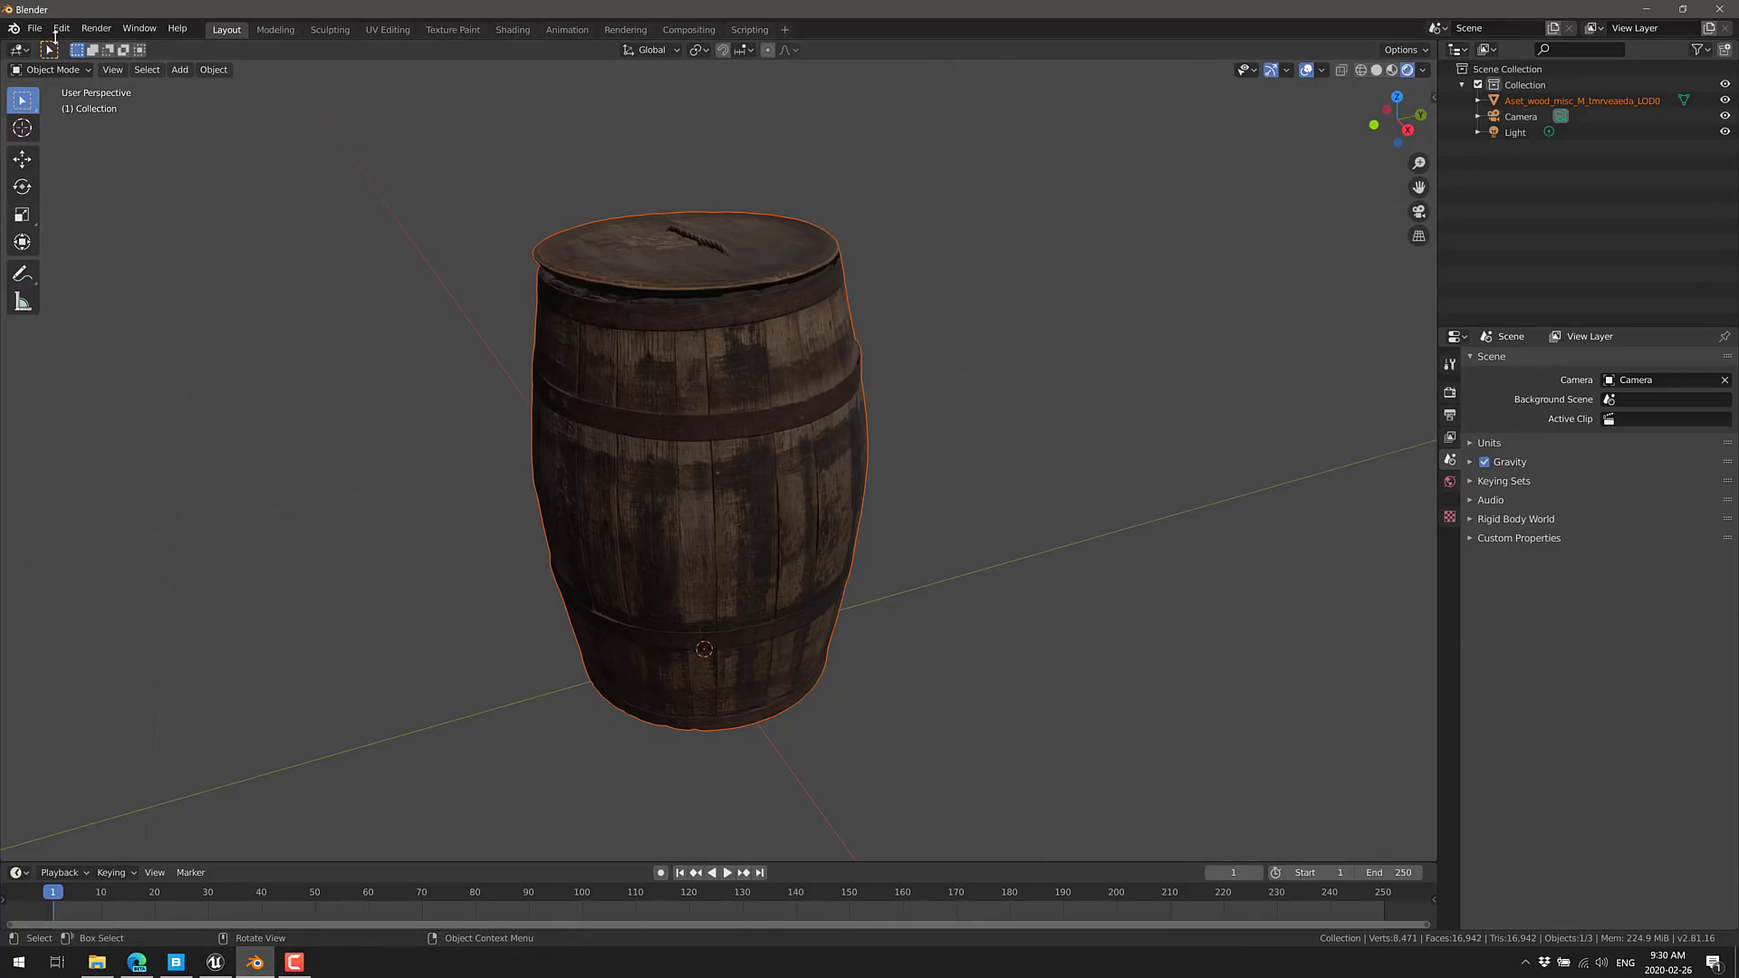
{"action": "left_click", "coordinate": [59, 30]}
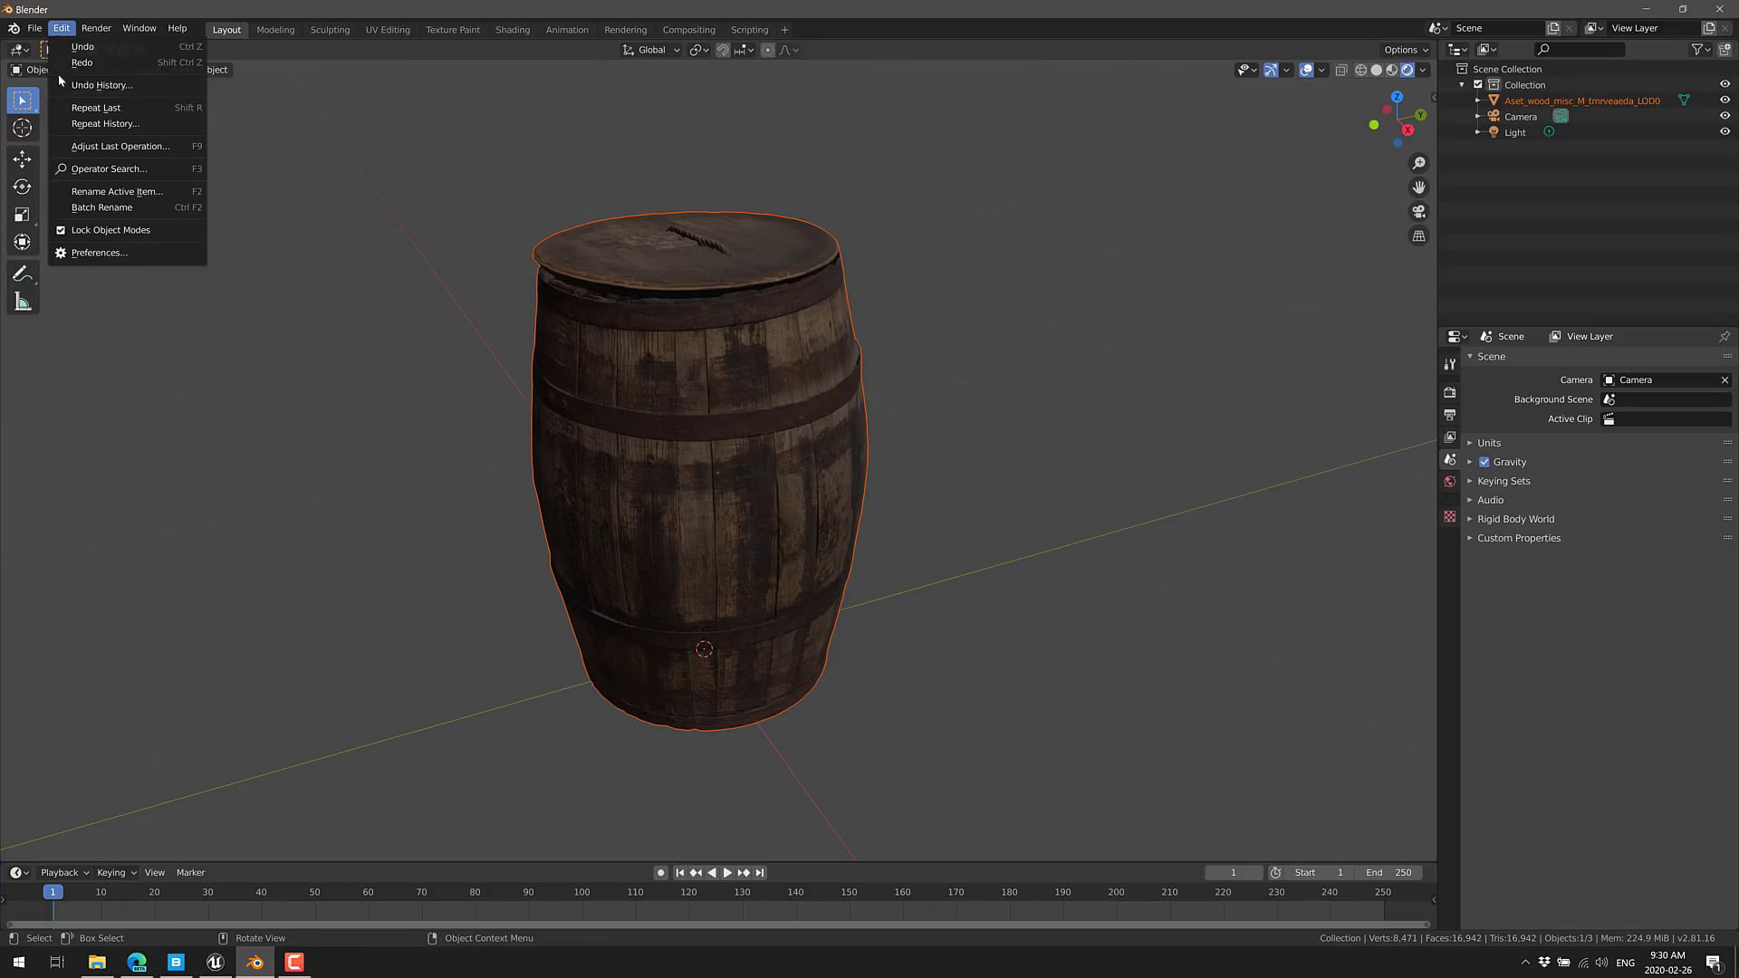
{"action": "left_click", "coordinate": [80, 253]}
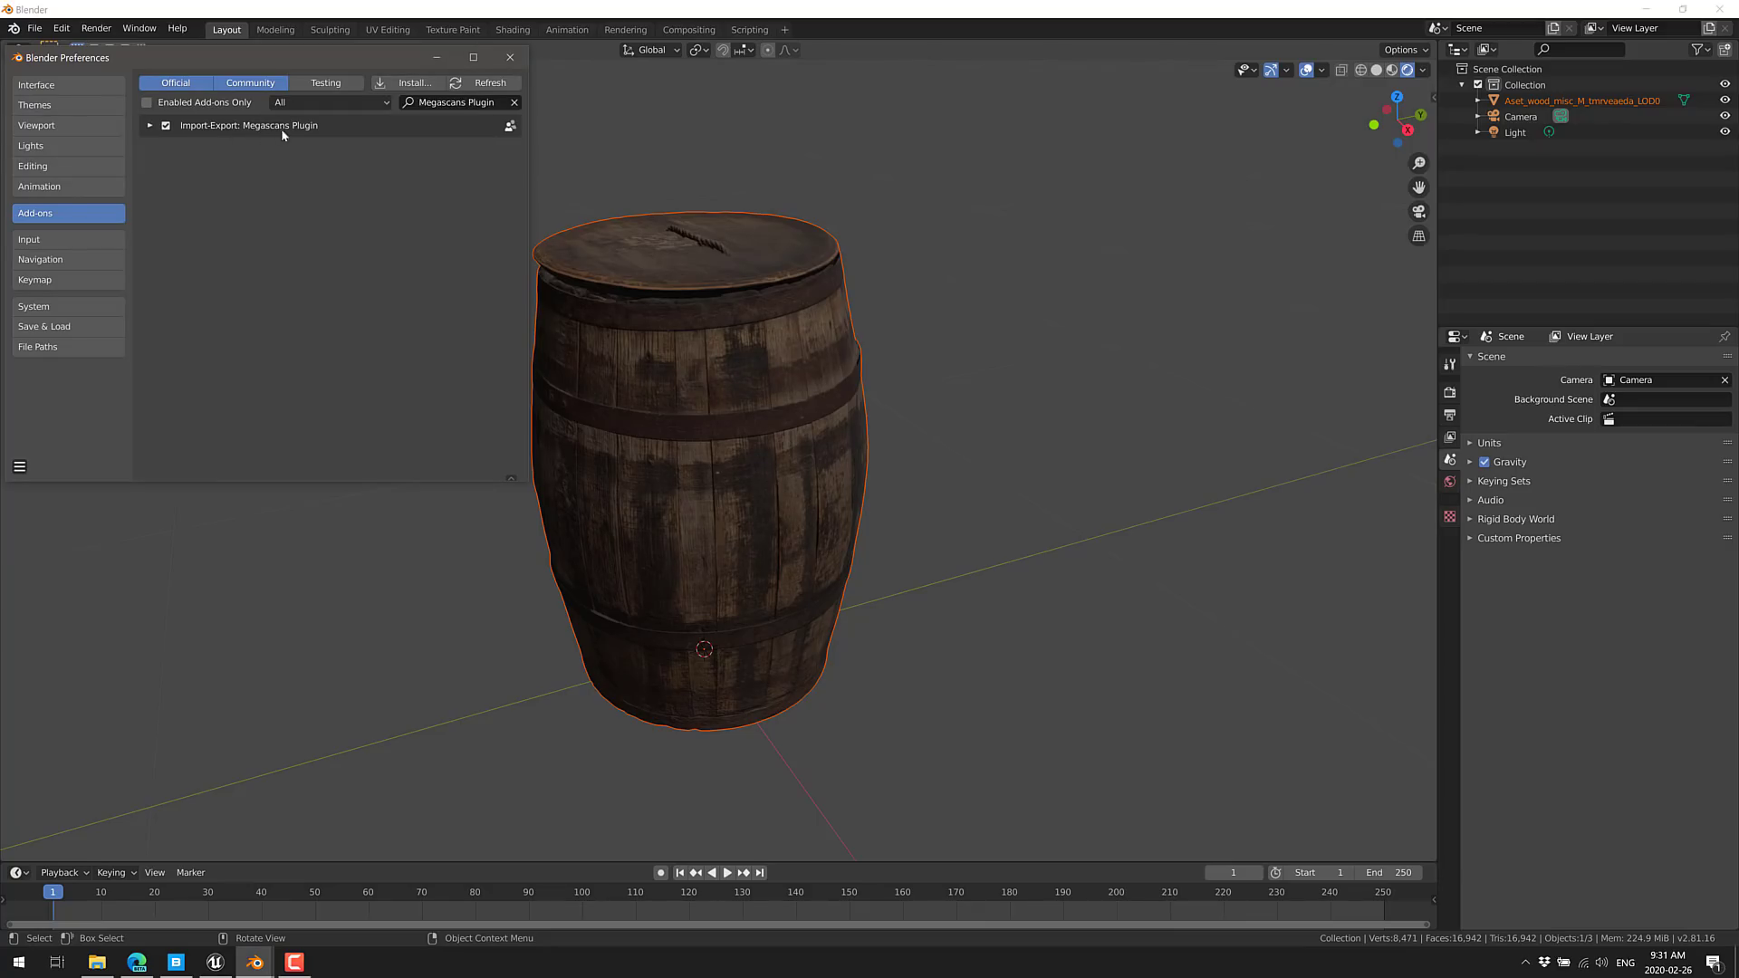
{"action": "left_click", "coordinate": [510, 57]}
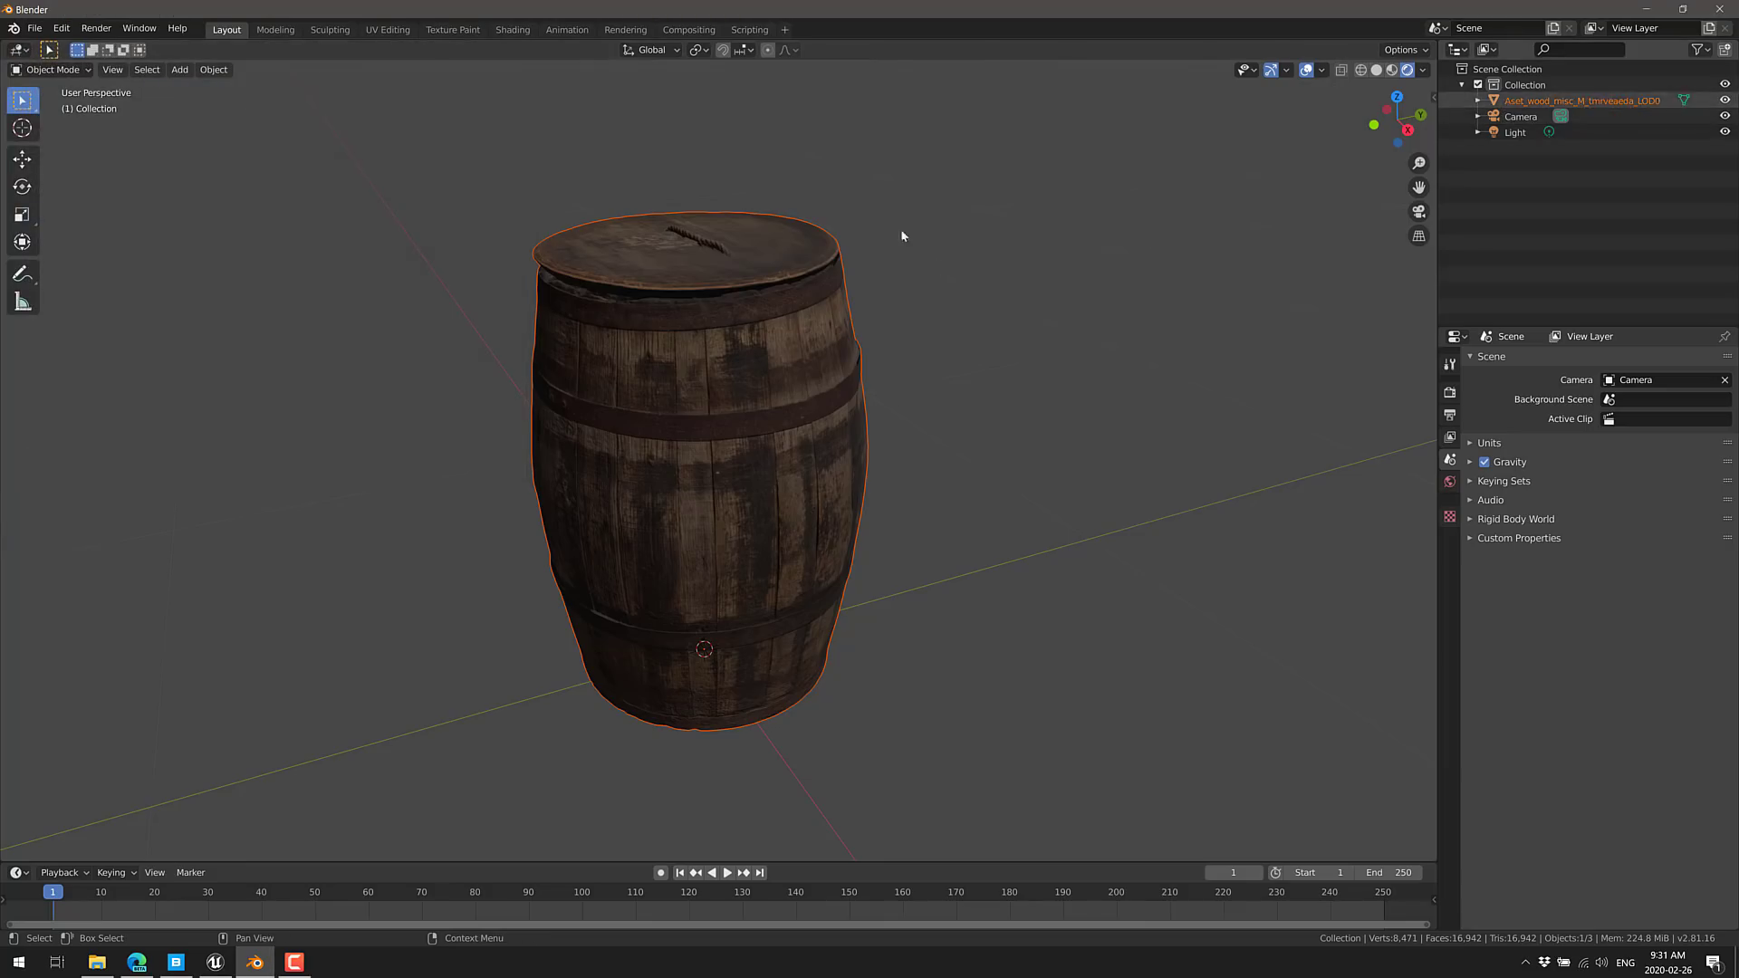
Step: Delete the barrel with X, then start File > Import > Megascans Plugin
{"action": "key", "text": "x"}
{"action": "left_click", "coordinate": [672, 425]}
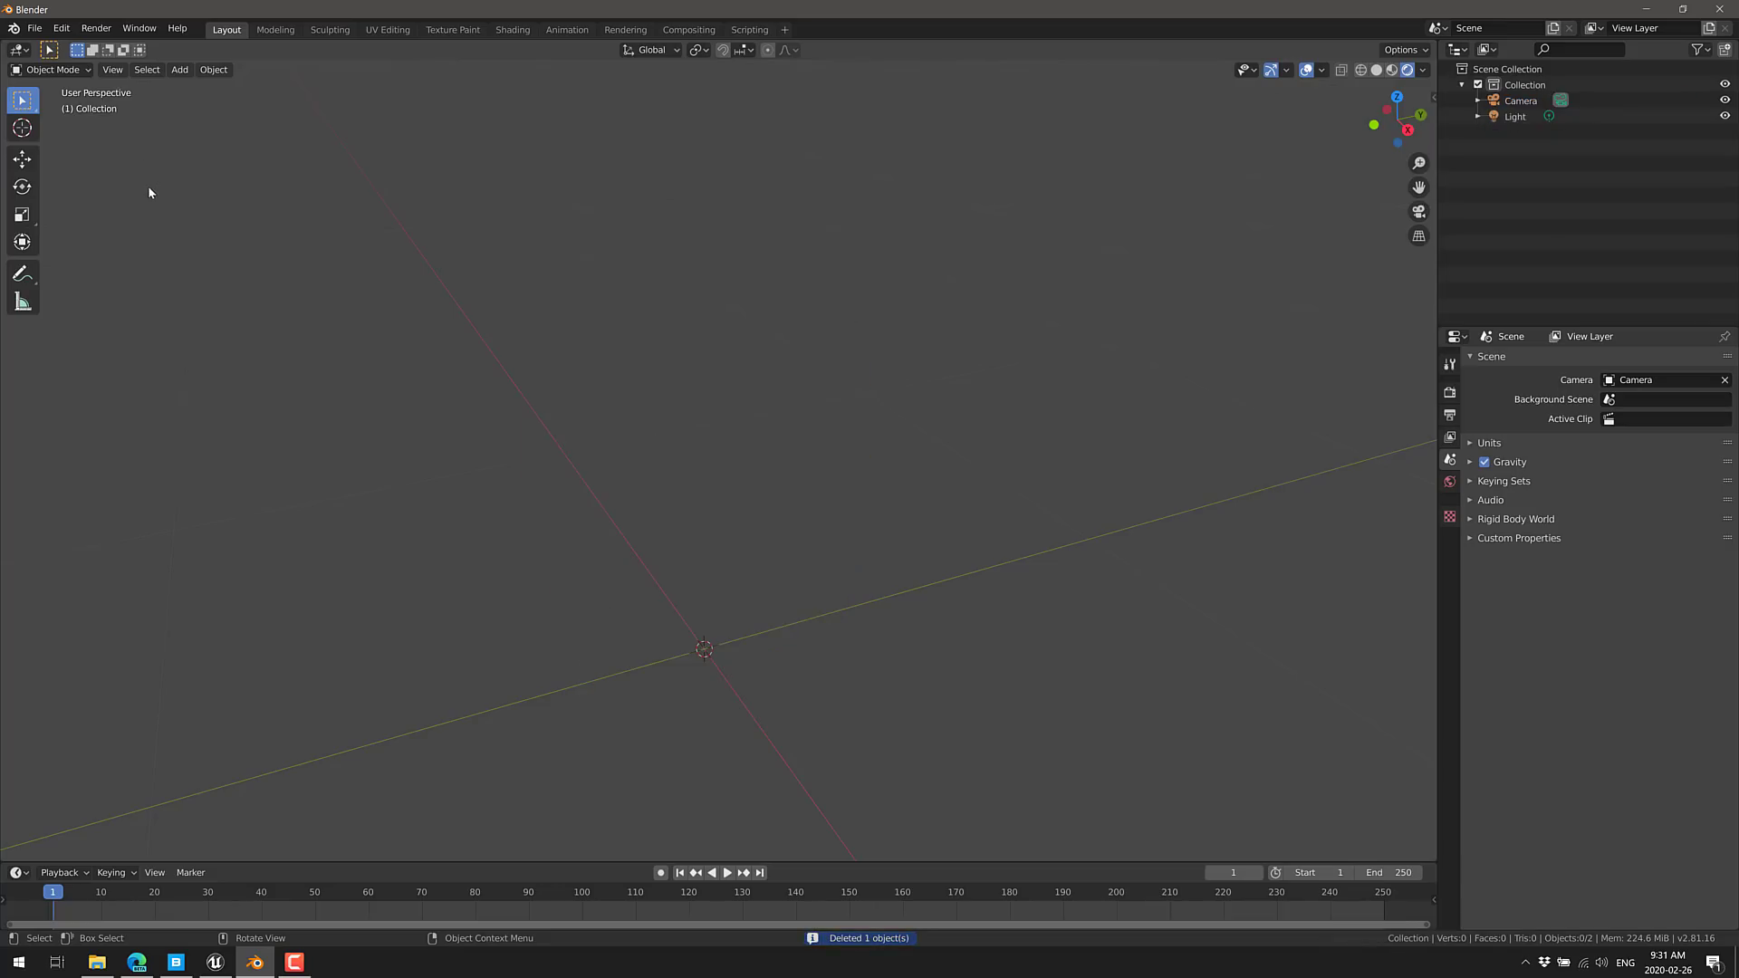
{"action": "left_click", "coordinate": [36, 30]}
{"action": "mouse_move", "coordinate": [79, 243]}
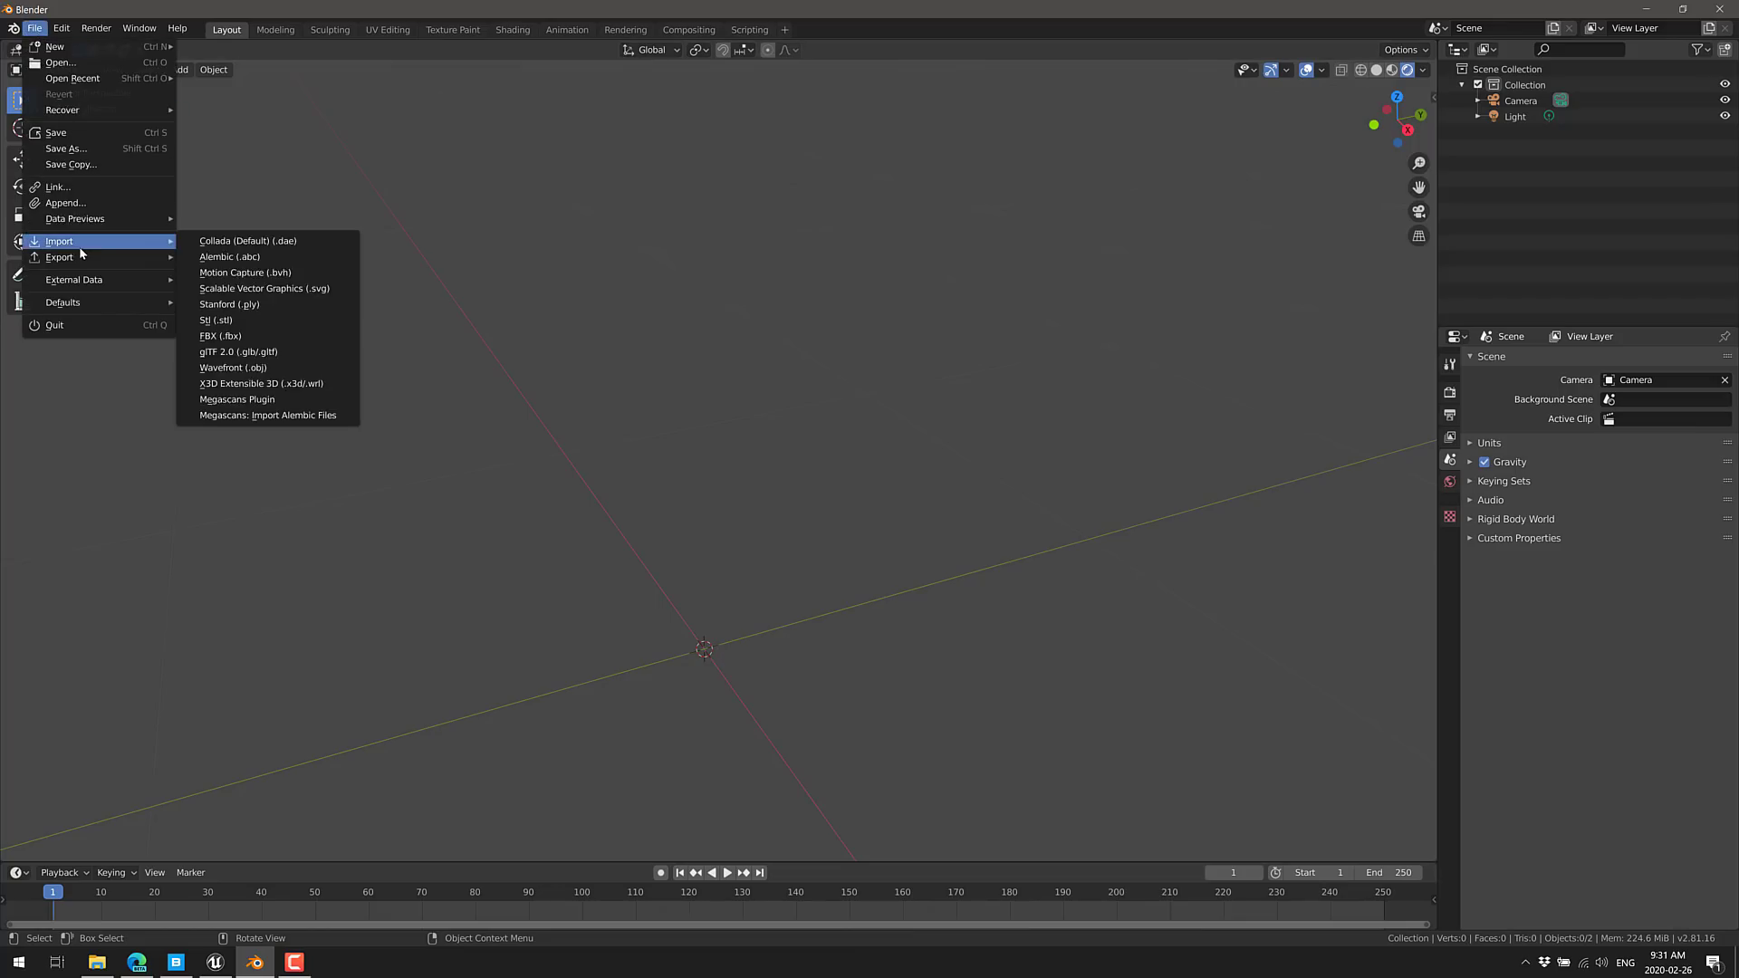
{"action": "left_click", "coordinate": [261, 400]}
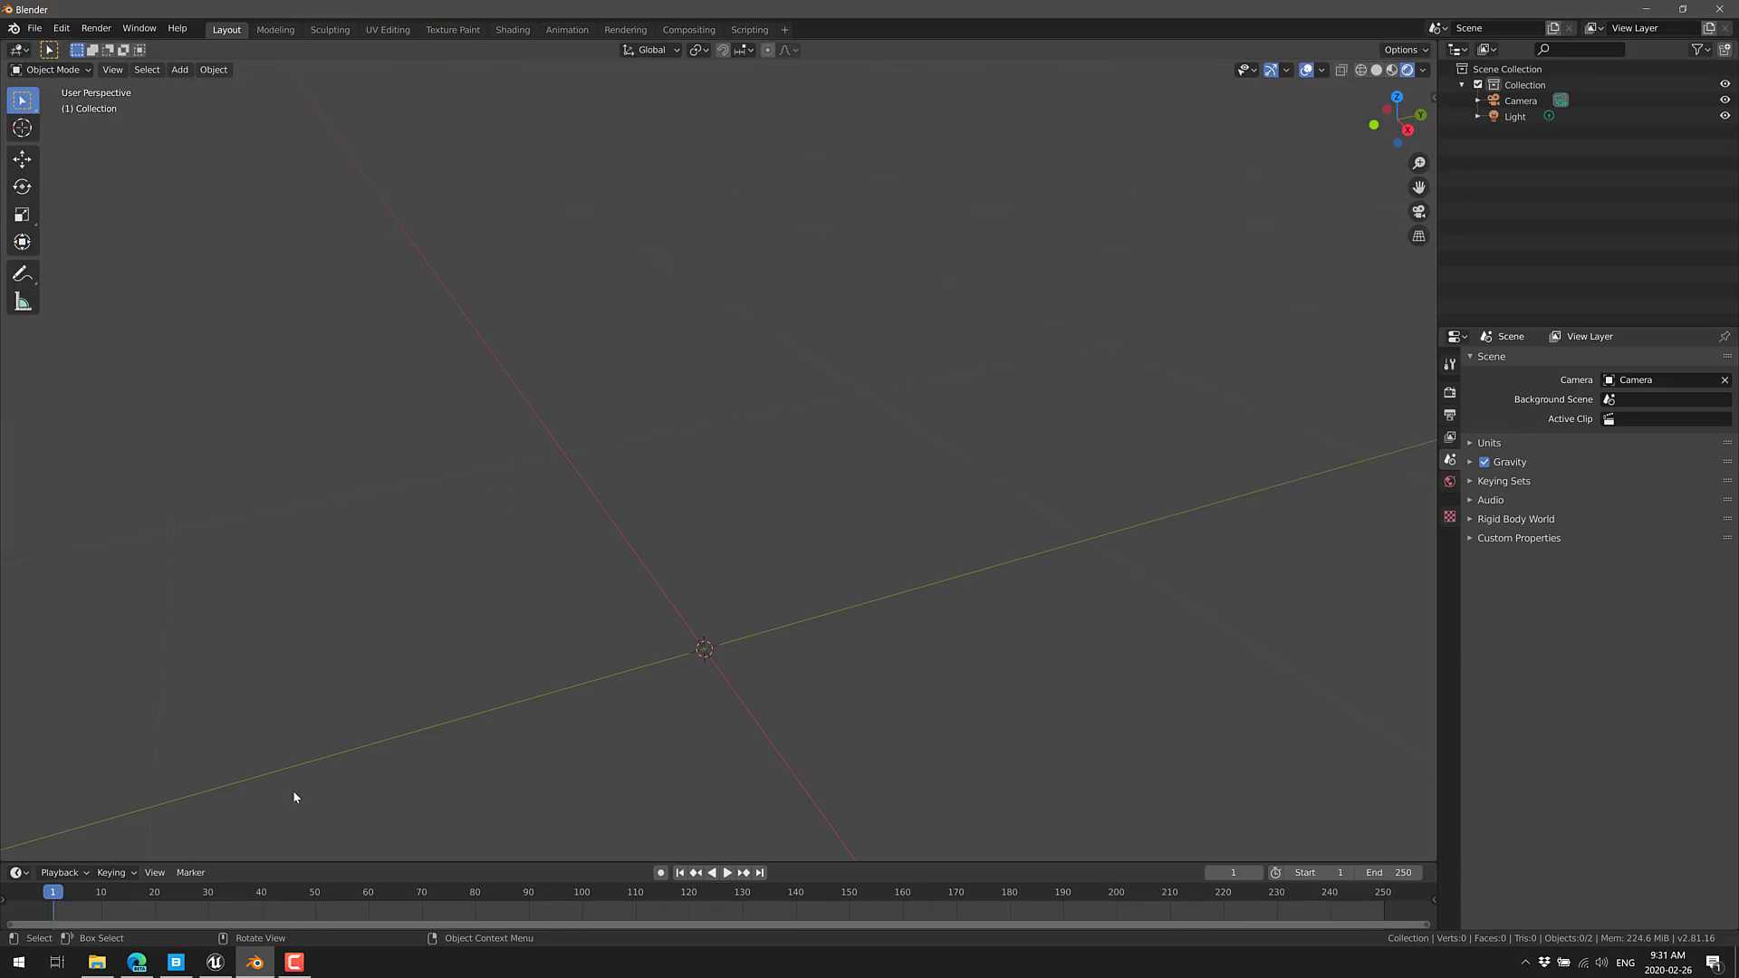
Step: Export the Wooden Barrel to Blender at 4K JPEG textures, FBX mesh, LOD 0
{"action": "left_click", "coordinate": [179, 966]}
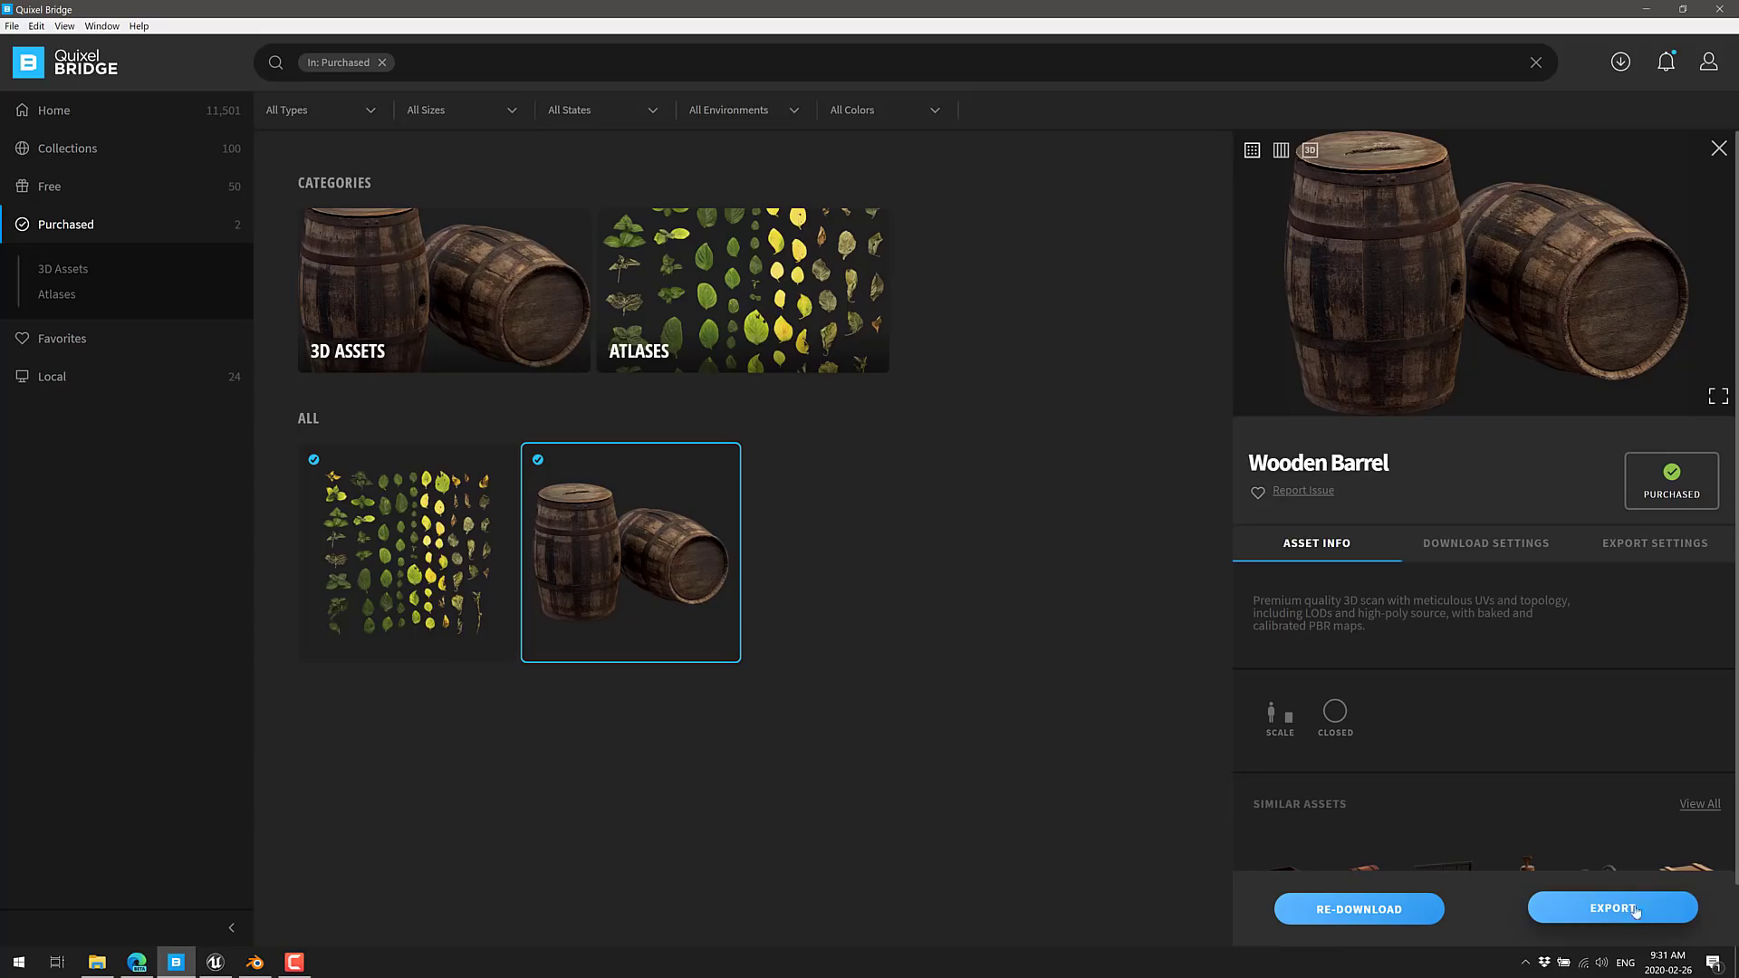
{"action": "left_click", "coordinate": [1647, 545]}
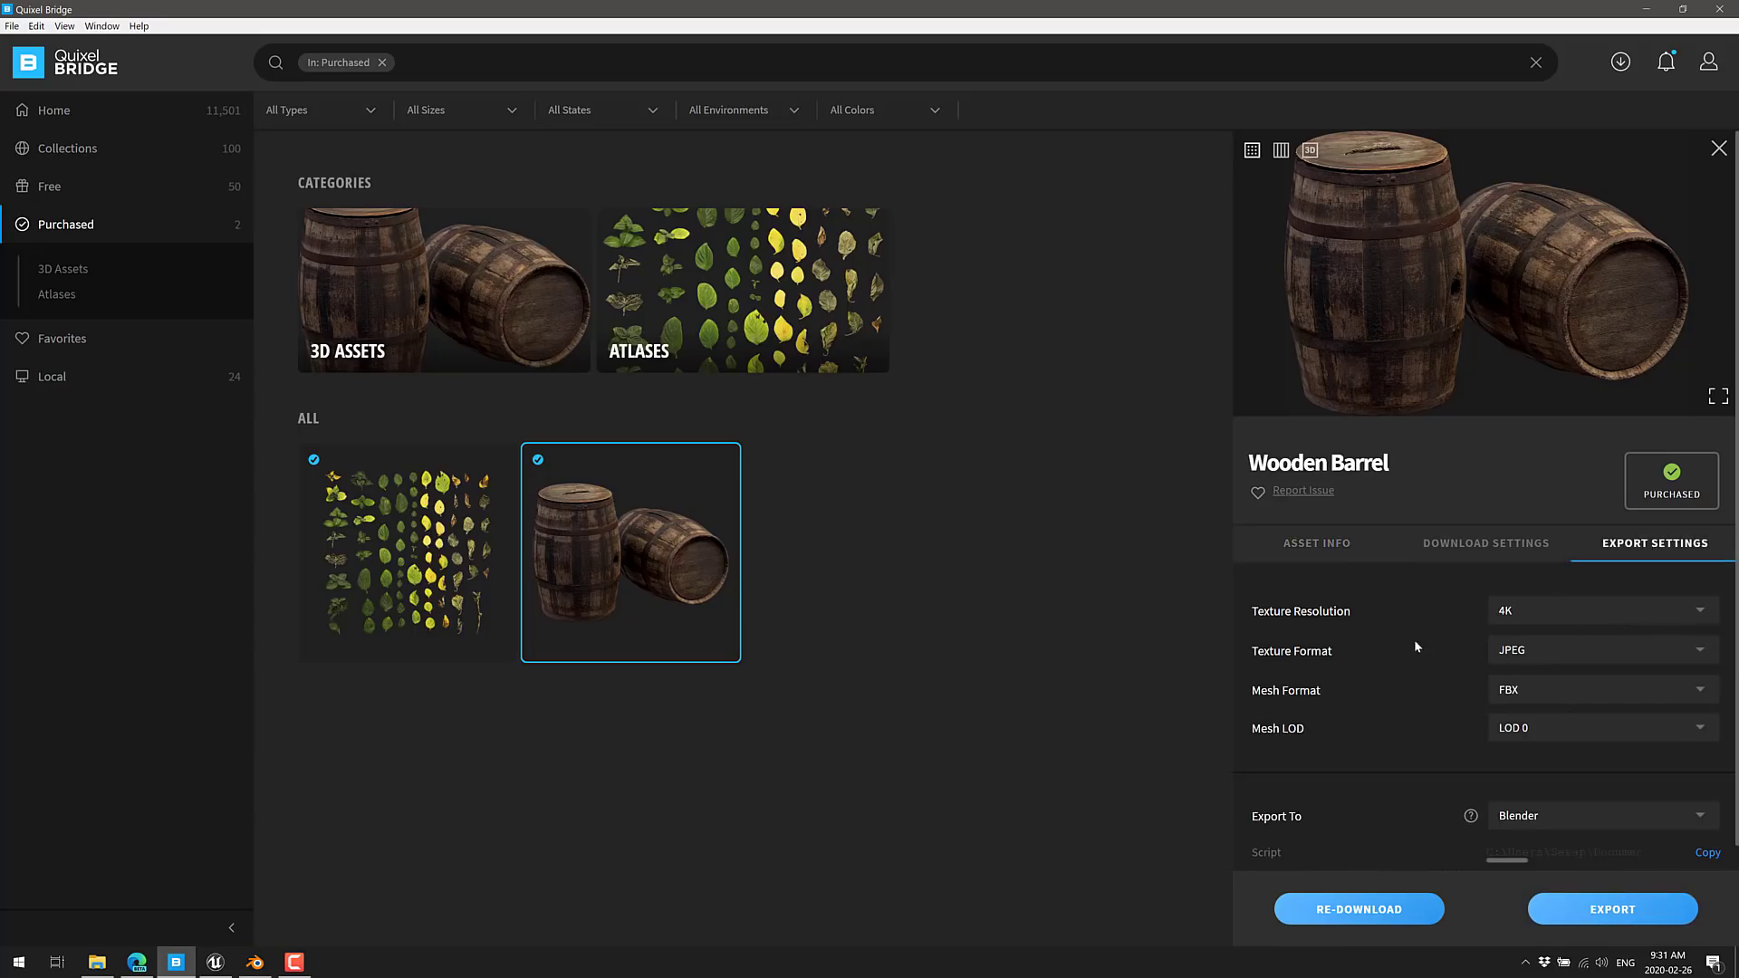
{"action": "left_click", "coordinate": [1556, 616]}
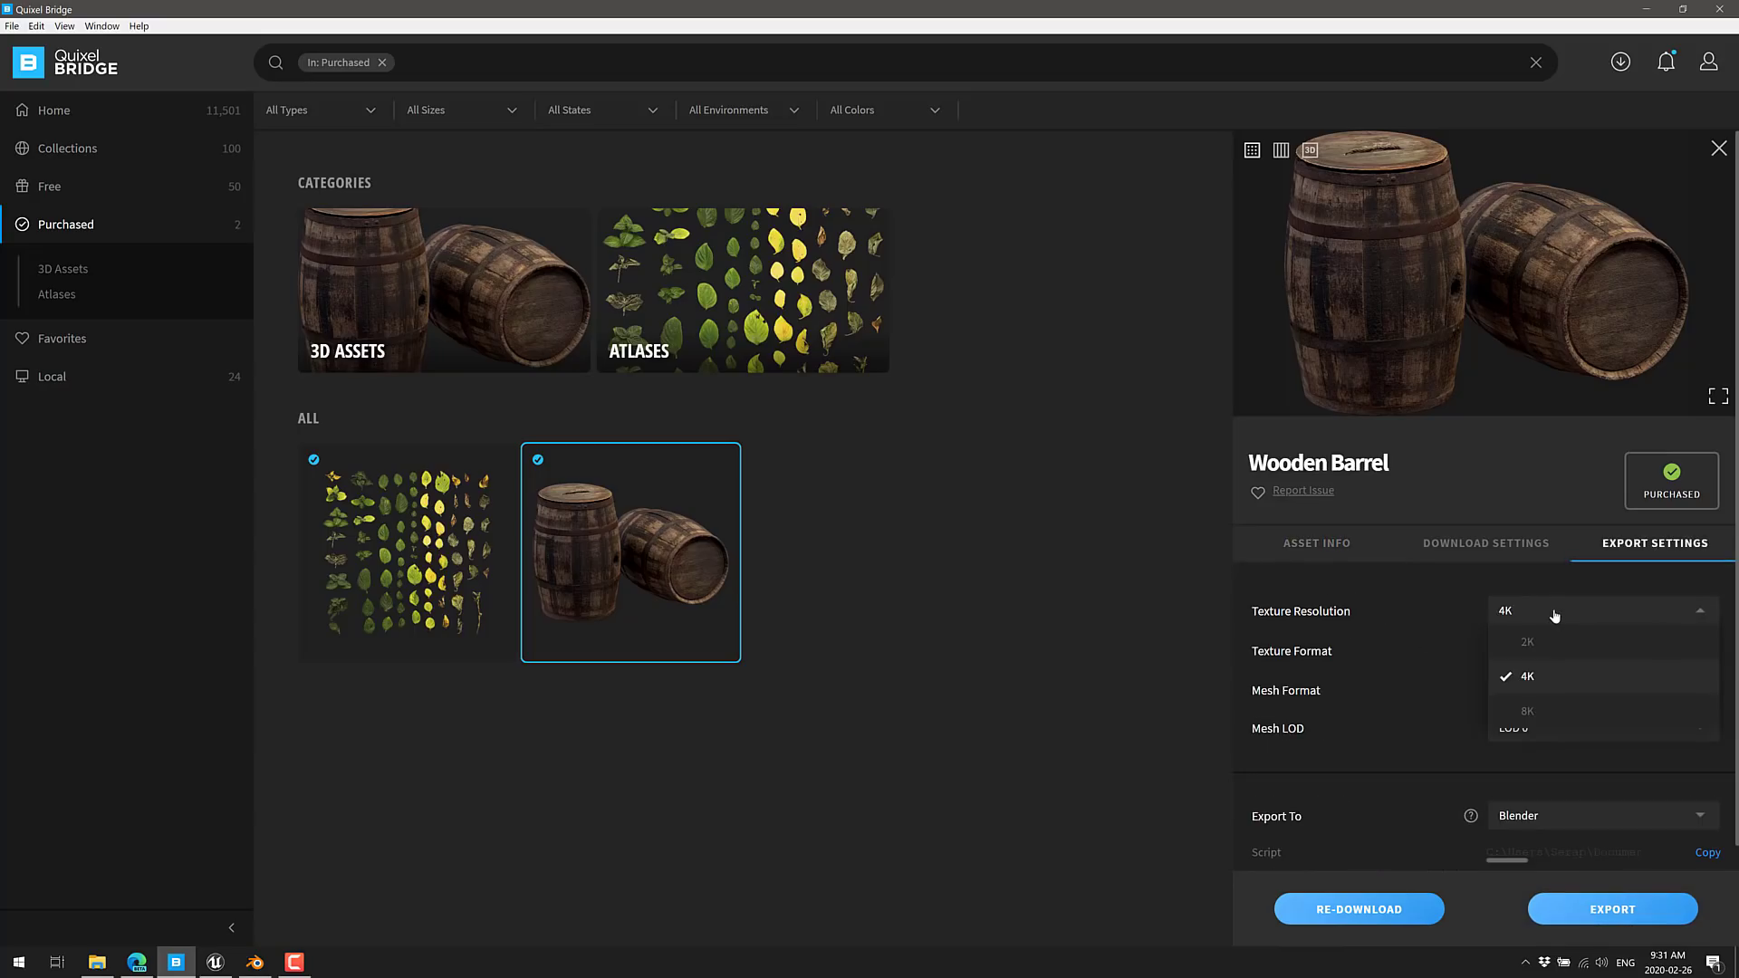
{"action": "left_click", "coordinate": [1409, 672]}
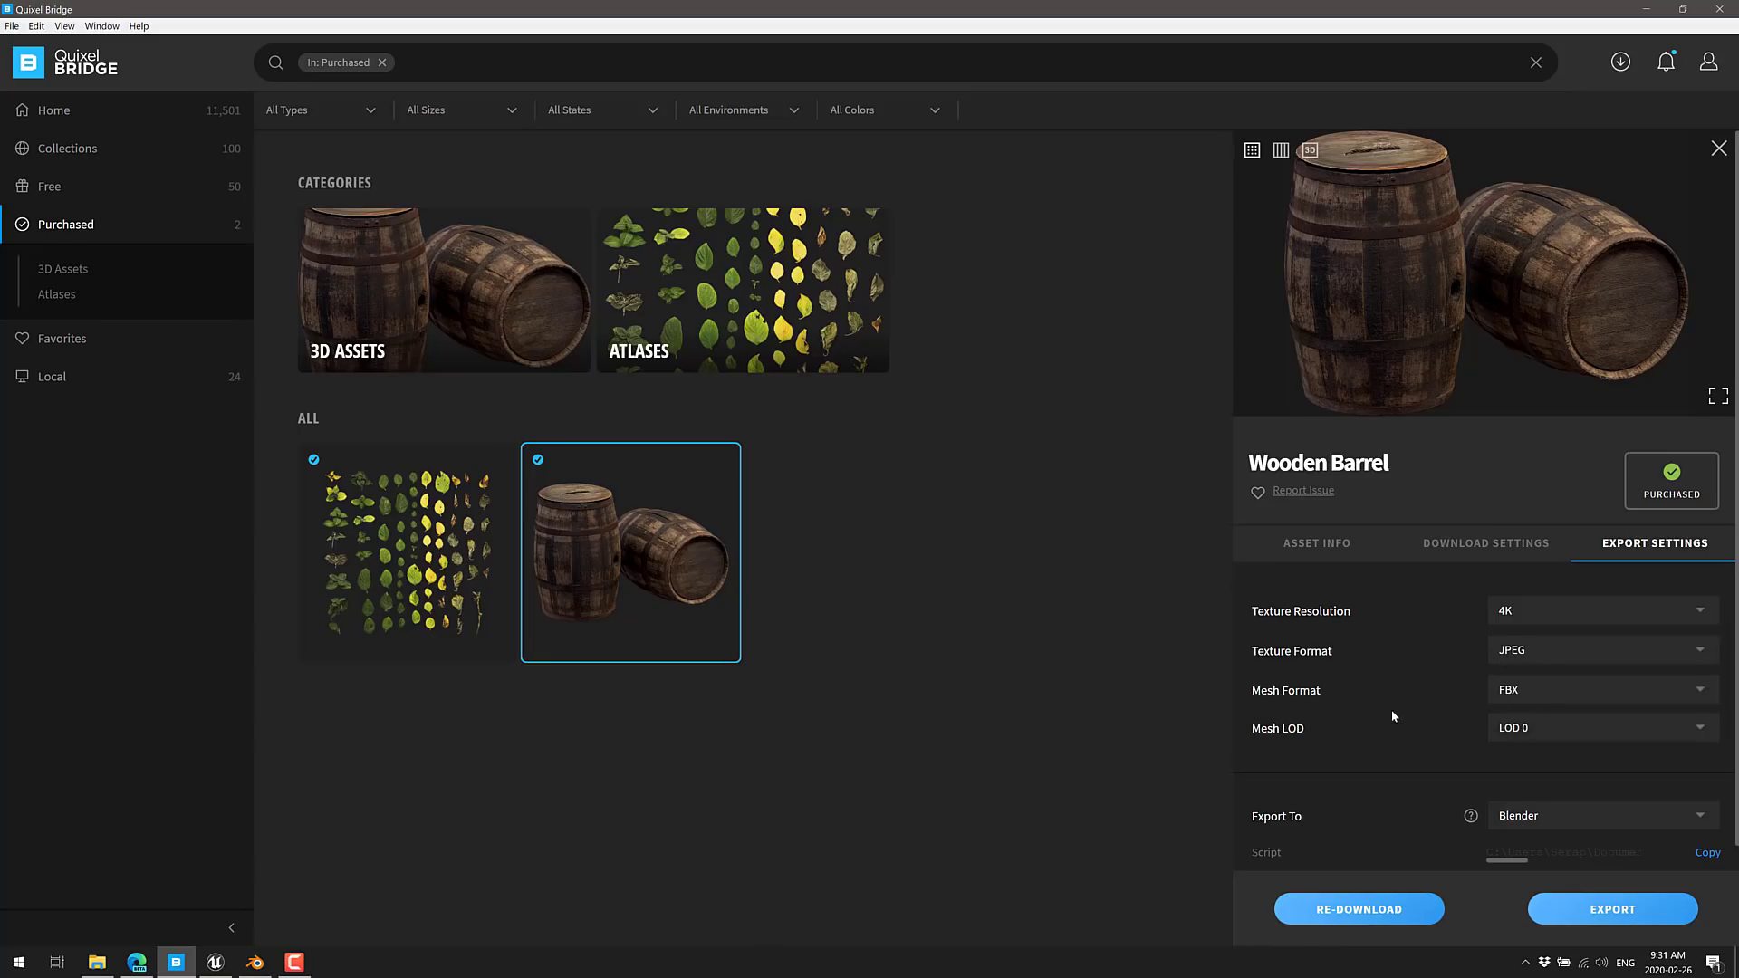
{"action": "scroll", "coordinate": [1393, 715], "scroll_direction": "down", "scroll_amount": 2}
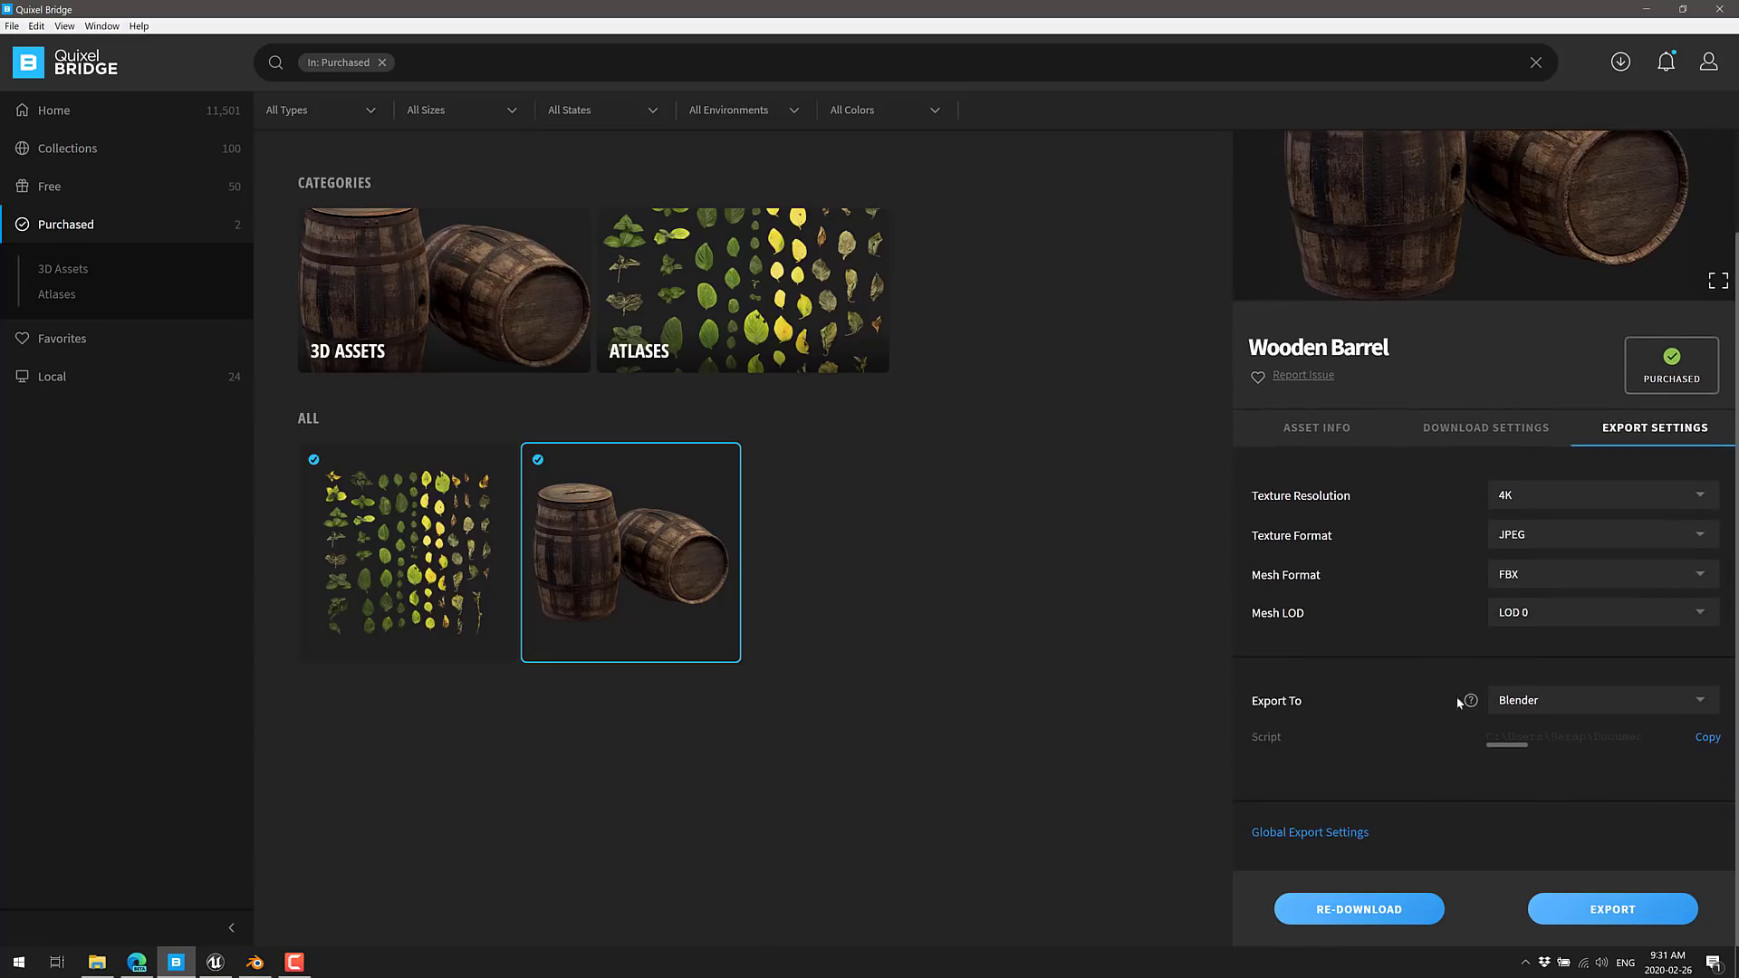
{"action": "left_click", "coordinate": [1597, 910]}
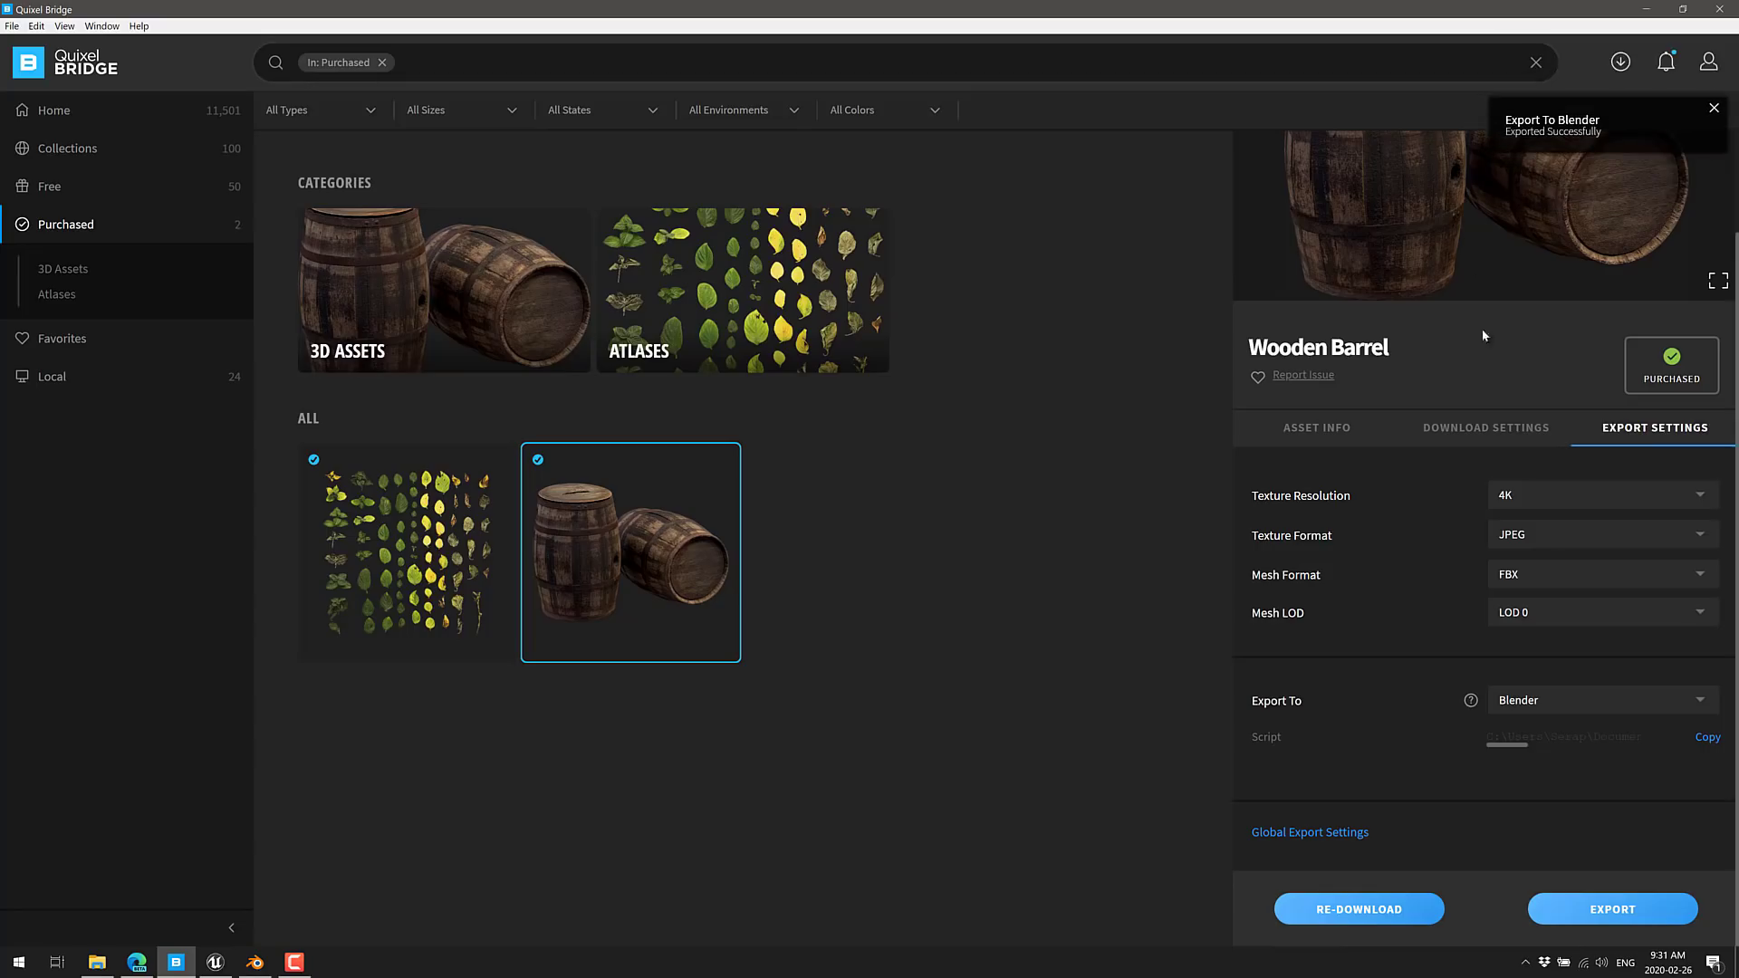
Step: Review the barrel's download settings (8K, FBX, LODs 0–4) and the Settings' Local Library Path
{"action": "scroll", "coordinate": [1459, 596], "scroll_direction": "up", "scroll_amount": 2}
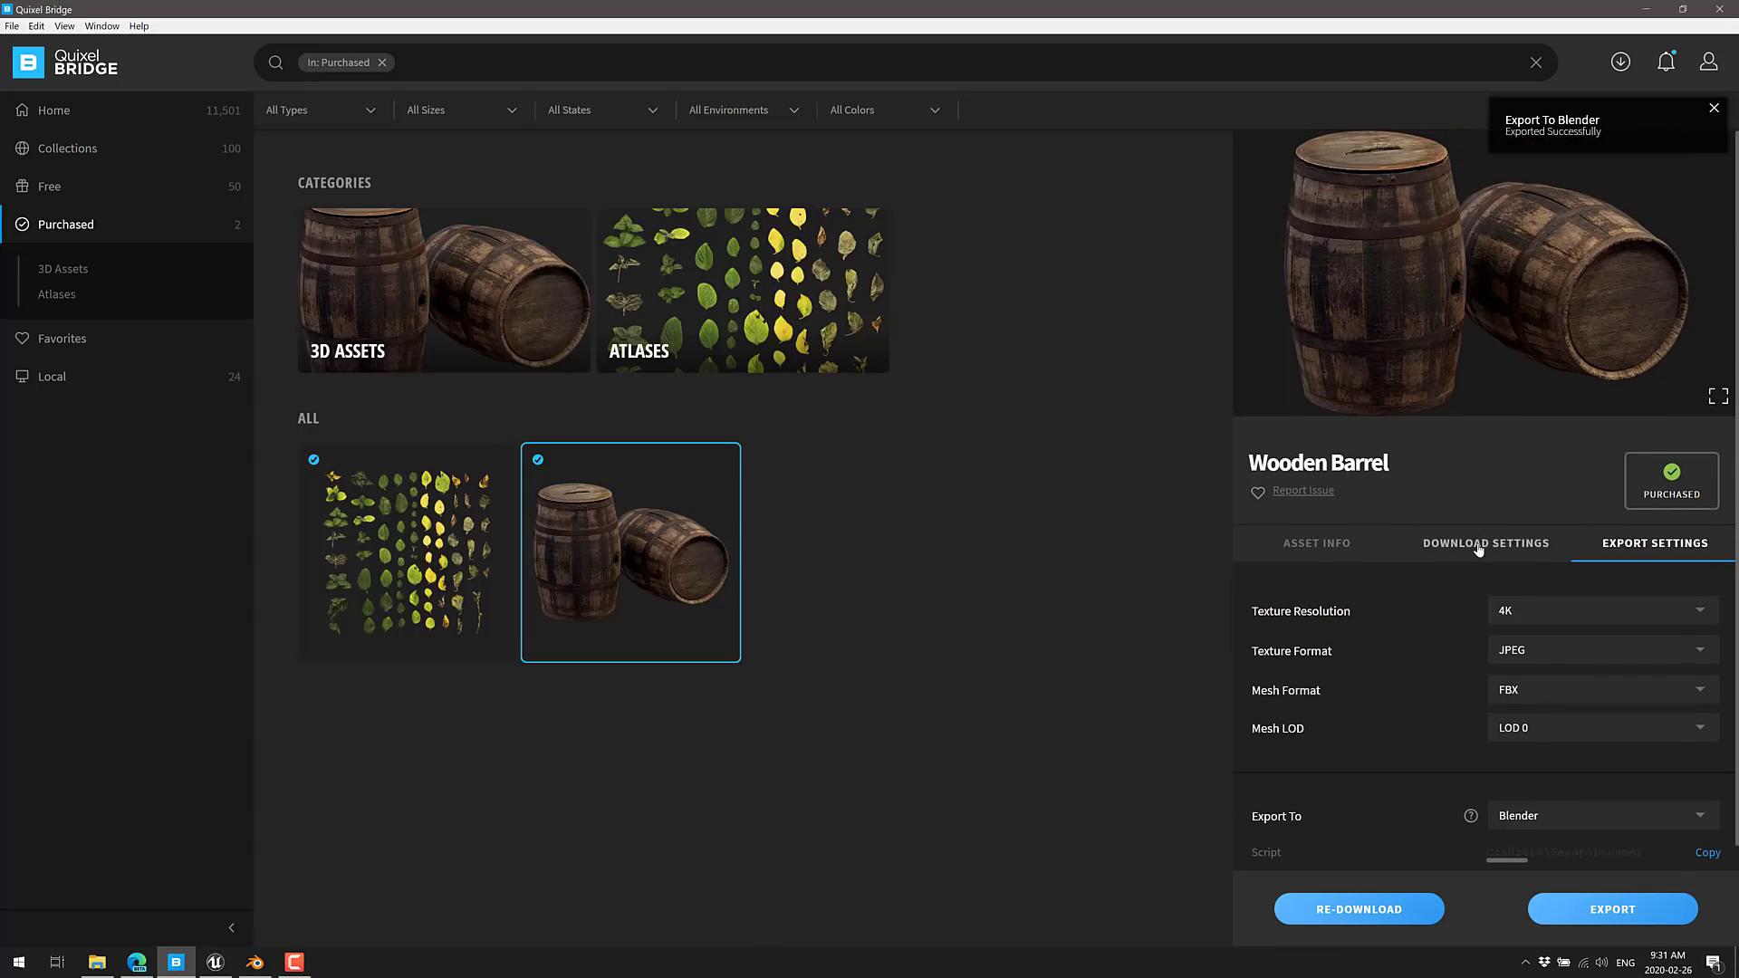
{"action": "left_click", "coordinate": [1486, 543]}
{"action": "scroll", "coordinate": [1448, 690], "scroll_direction": "down", "scroll_amount": 1}
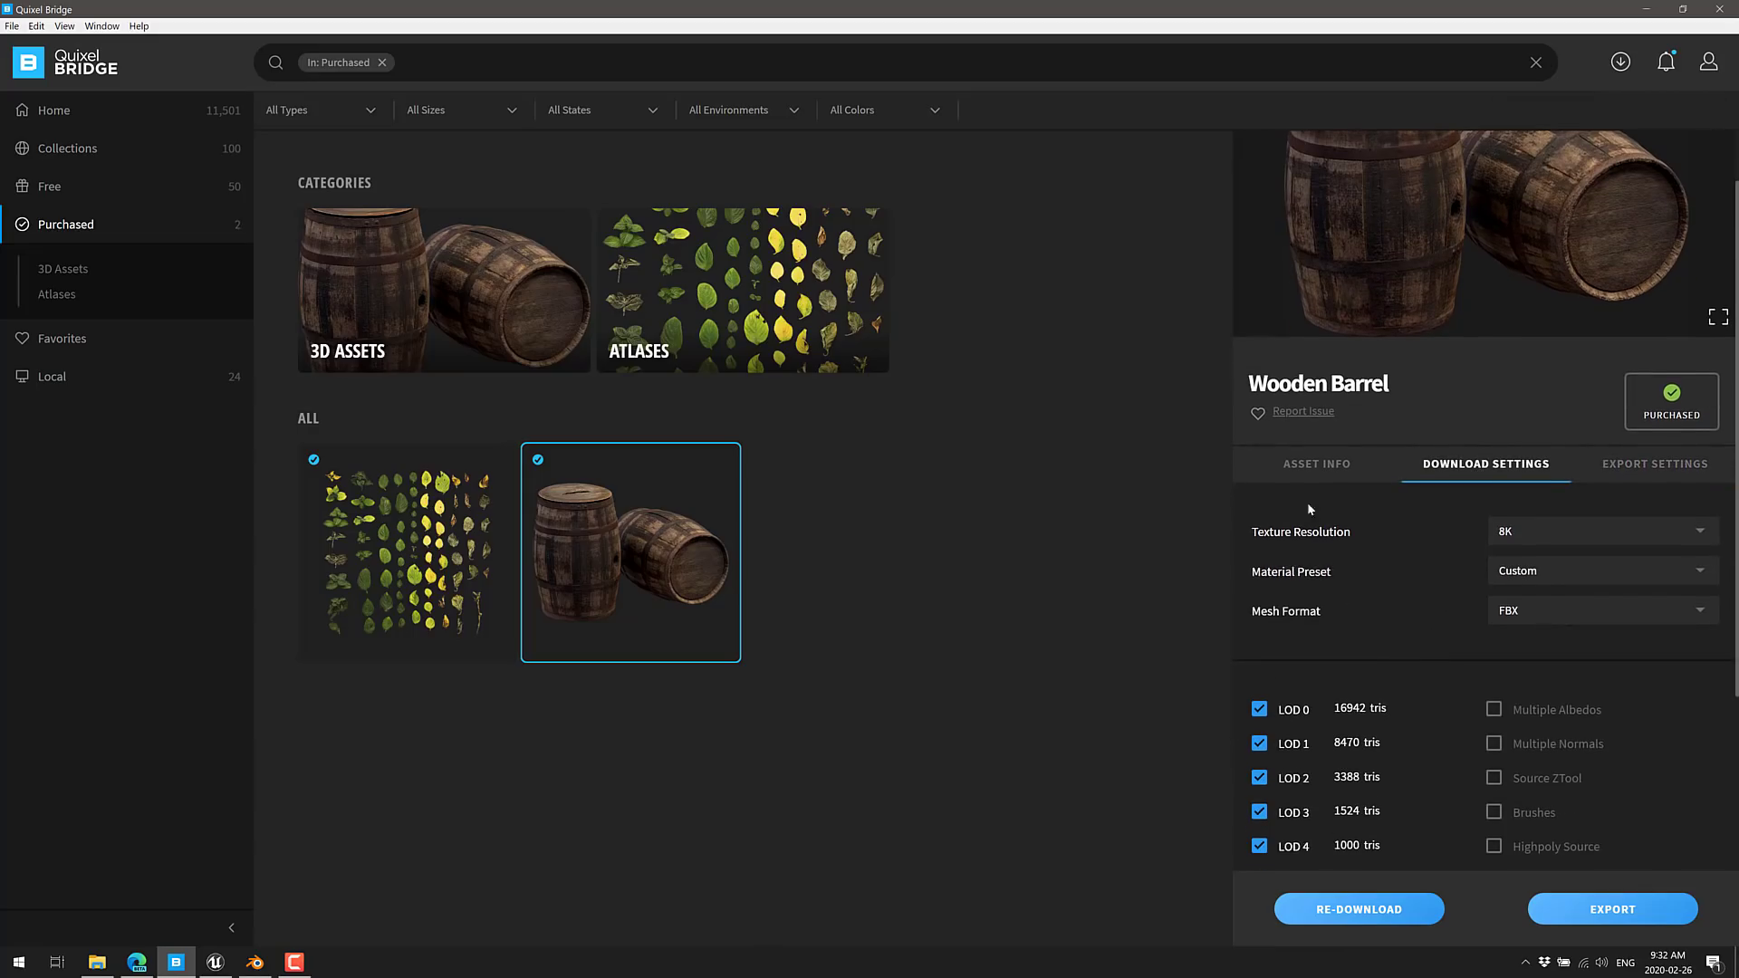
{"action": "left_click", "coordinate": [45, 25]}
{"action": "left_click", "coordinate": [119, 131]}
{"action": "left_click", "coordinate": [732, 583]}
{"action": "left_click", "coordinate": [1174, 333]}
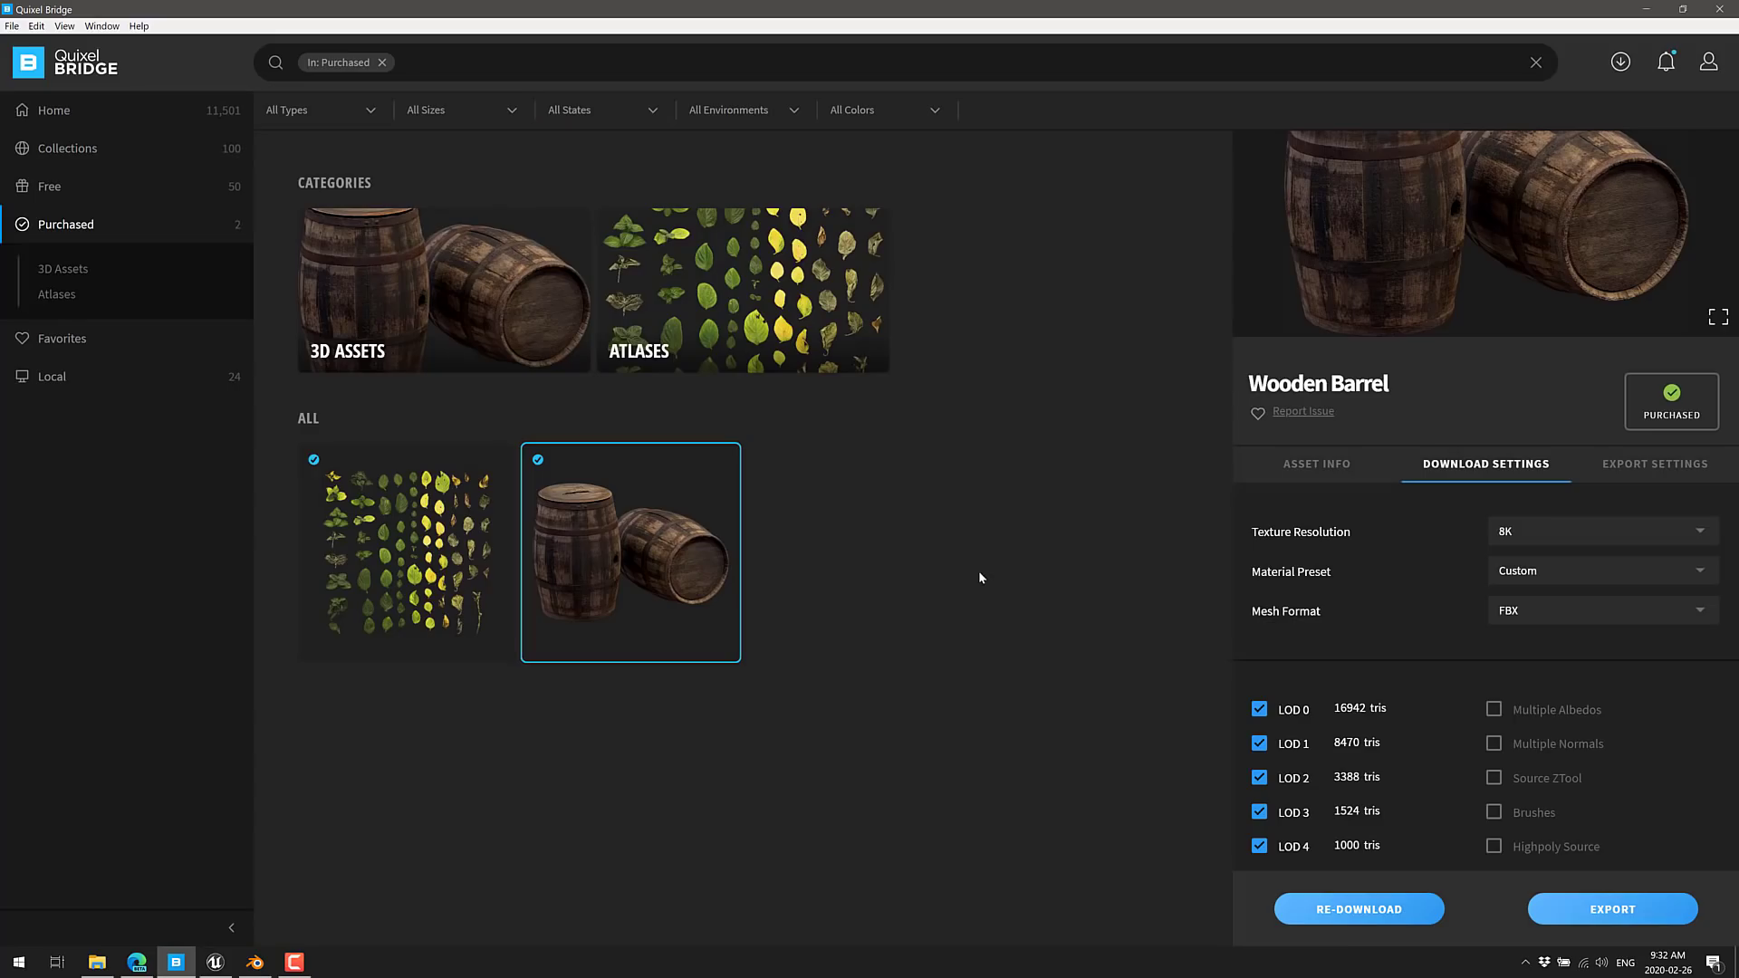
Step: Bring Blender forward to confirm the textured Wooden Barrel LOD0 mesh was imported
{"action": "left_click", "coordinate": [257, 964]}
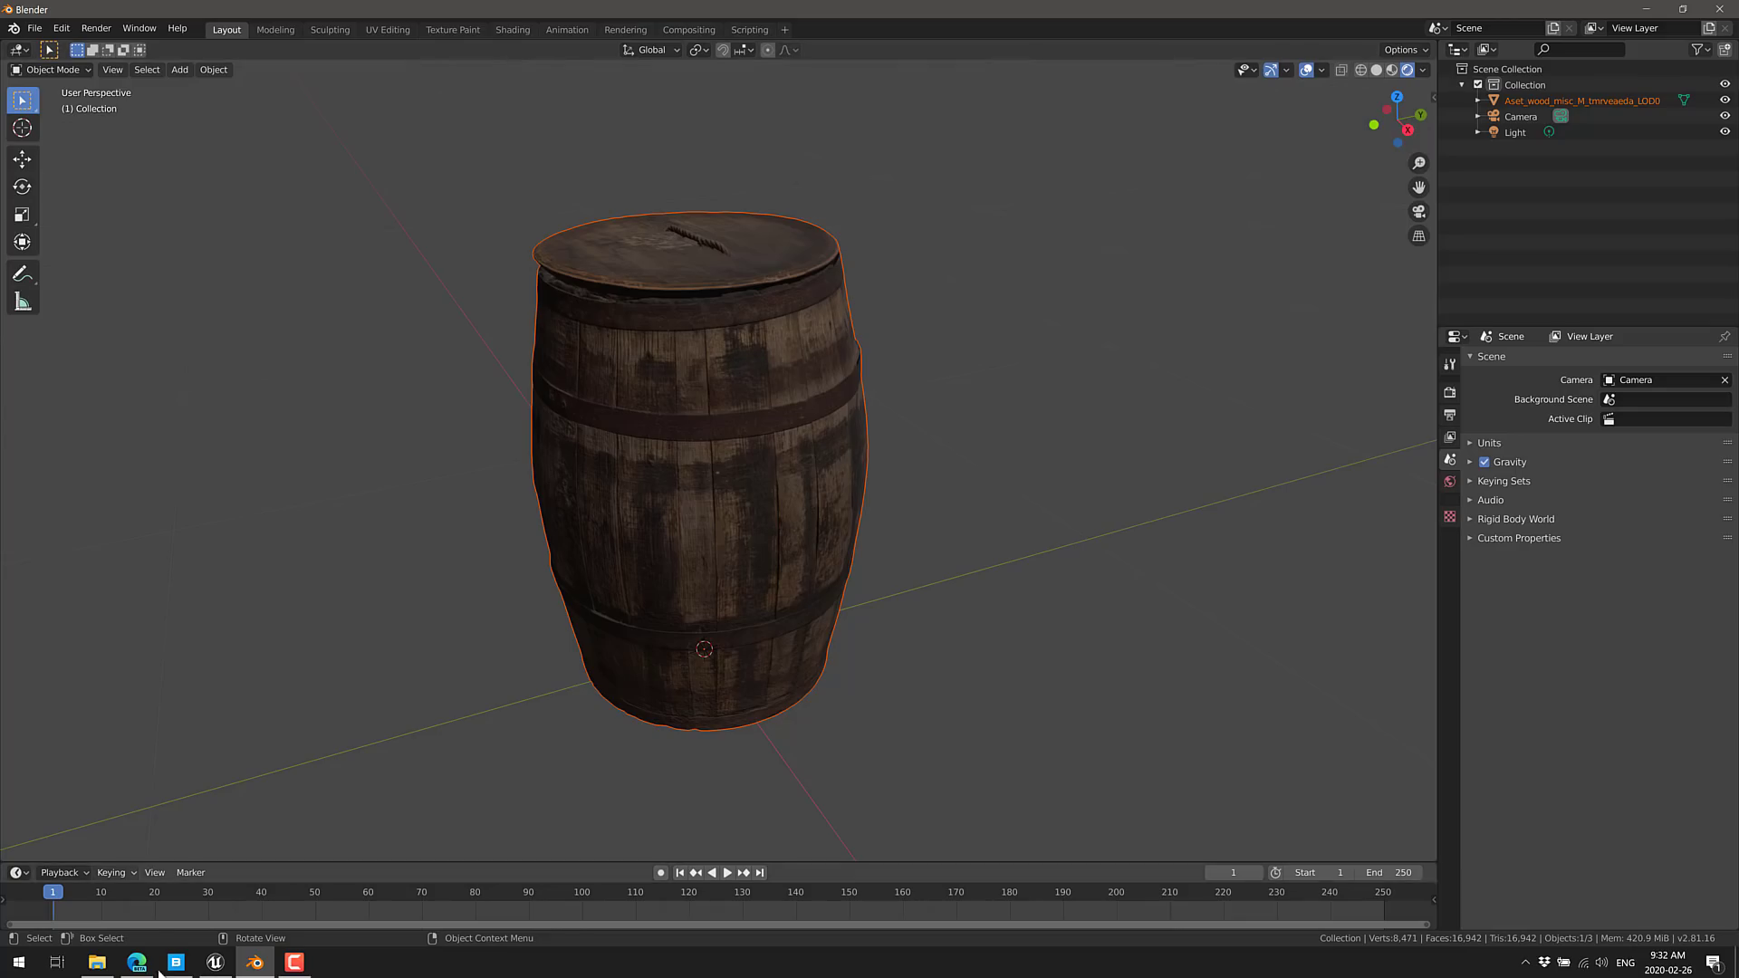
Step: In Unreal, confirm the Megascans plugin is enabled under Edit > Plugins > Installed
{"action": "left_click", "coordinate": [214, 969]}
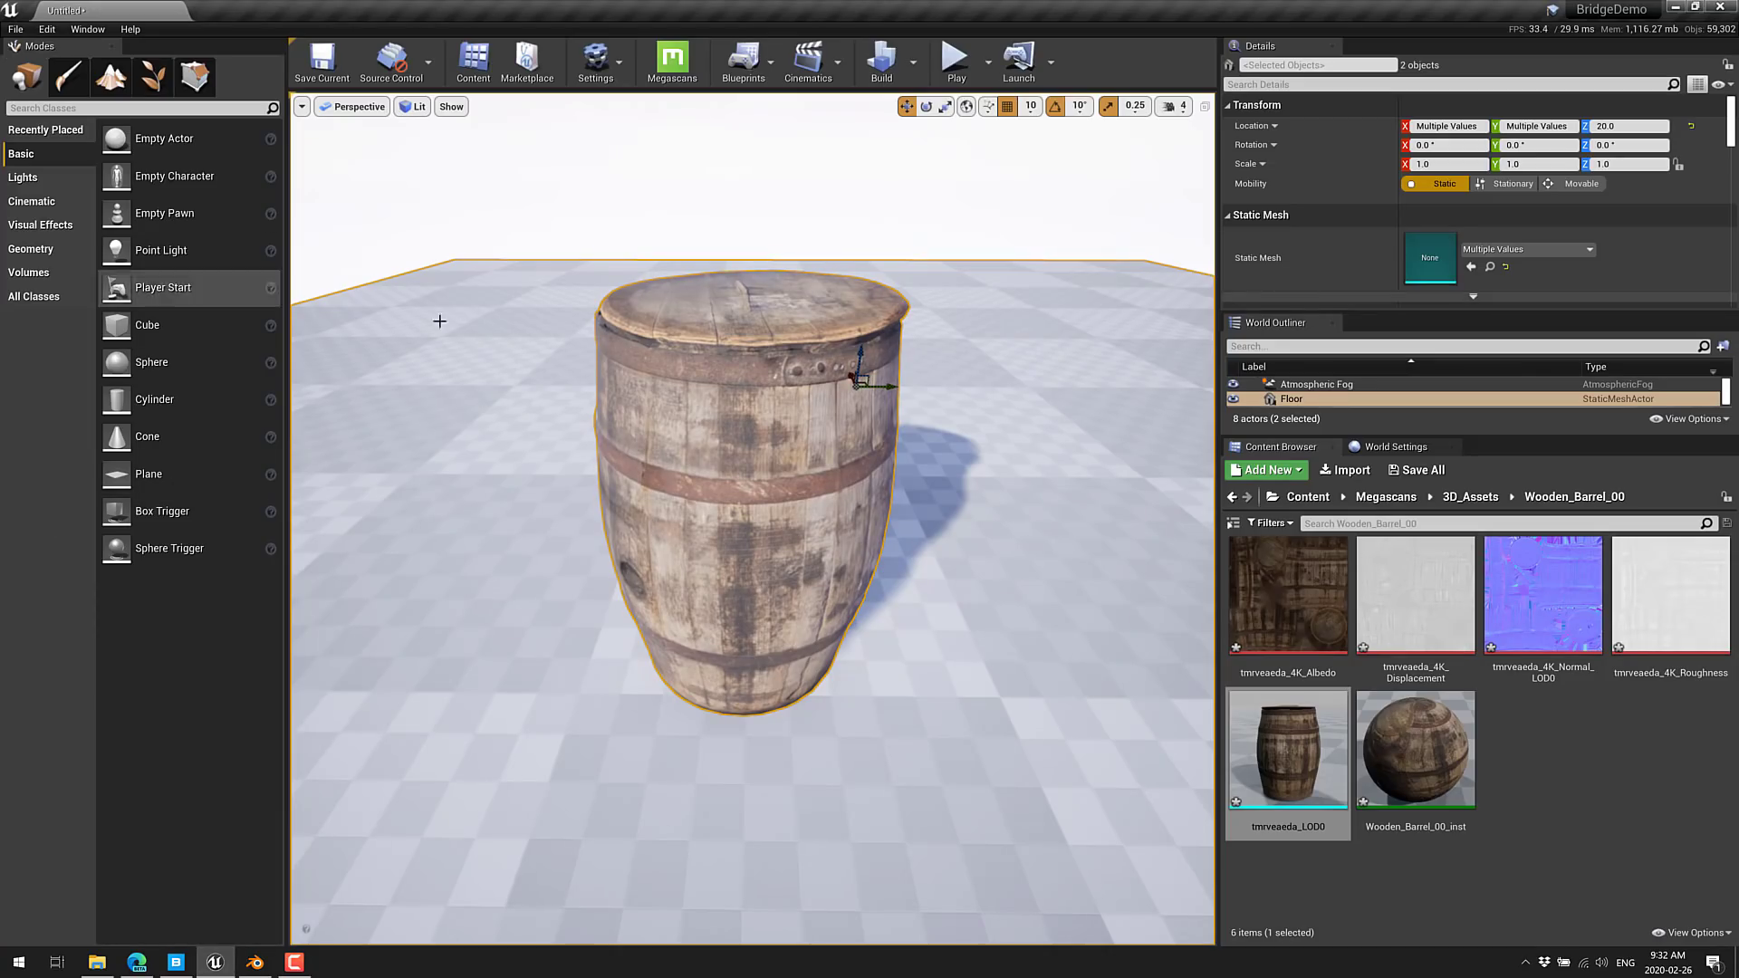
{"action": "left_click", "coordinate": [45, 30]}
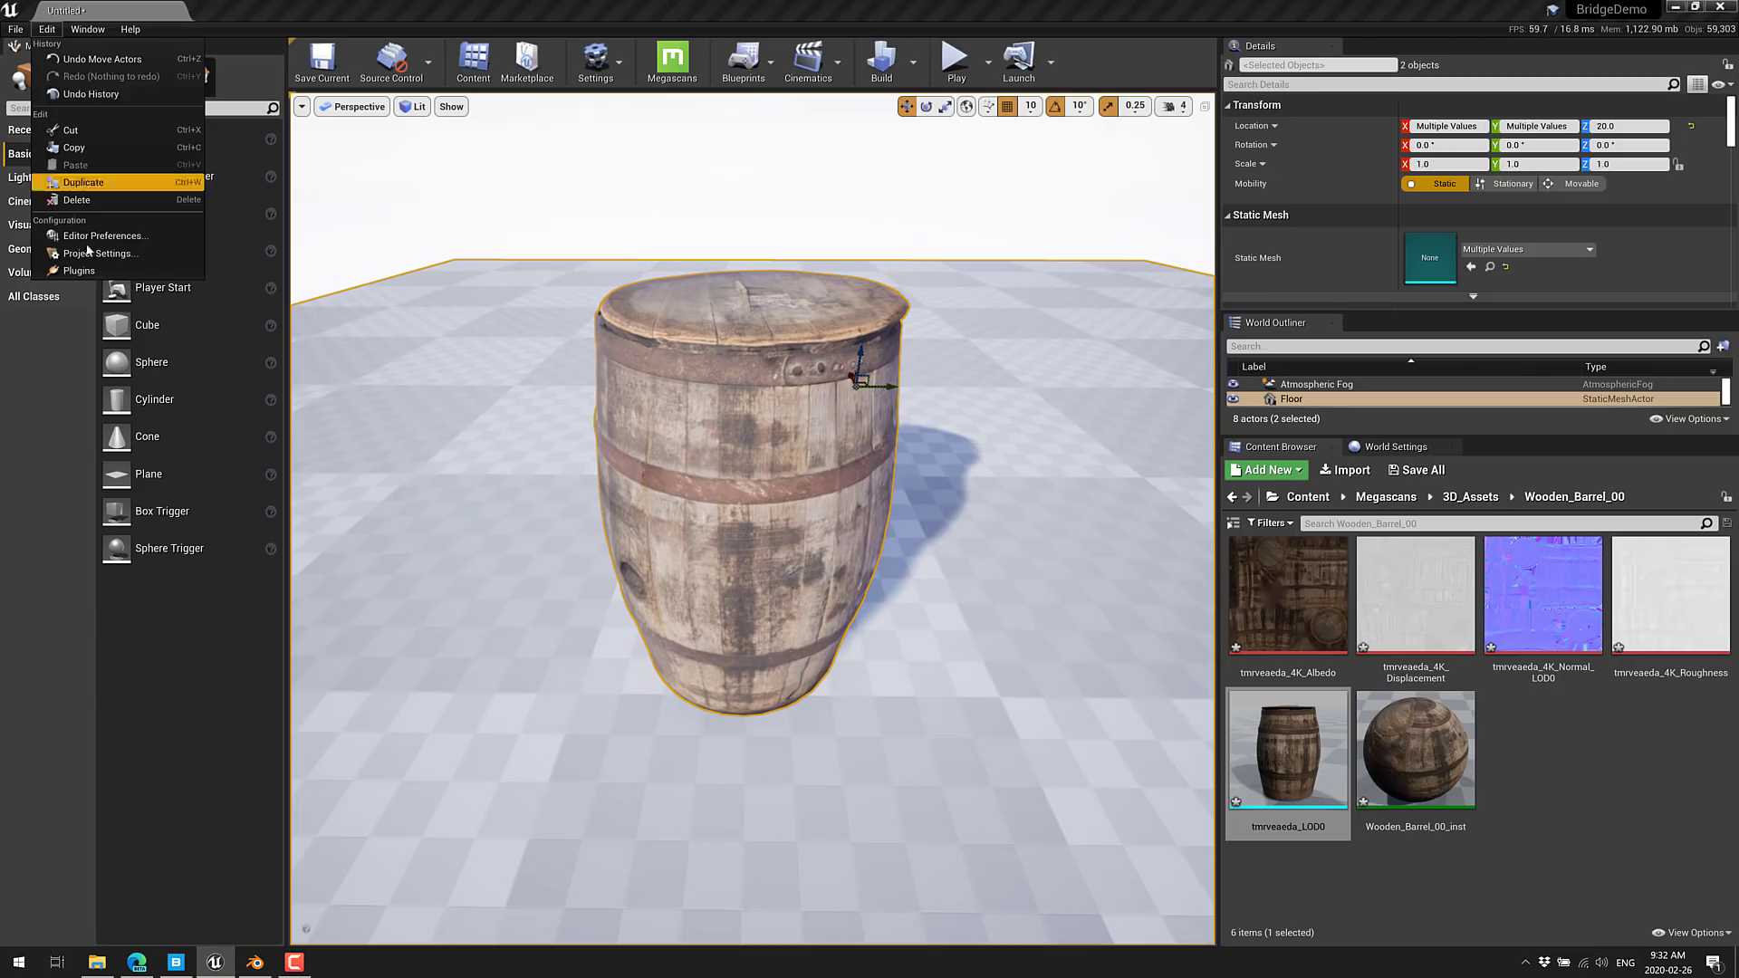
{"action": "left_click", "coordinate": [161, 293]}
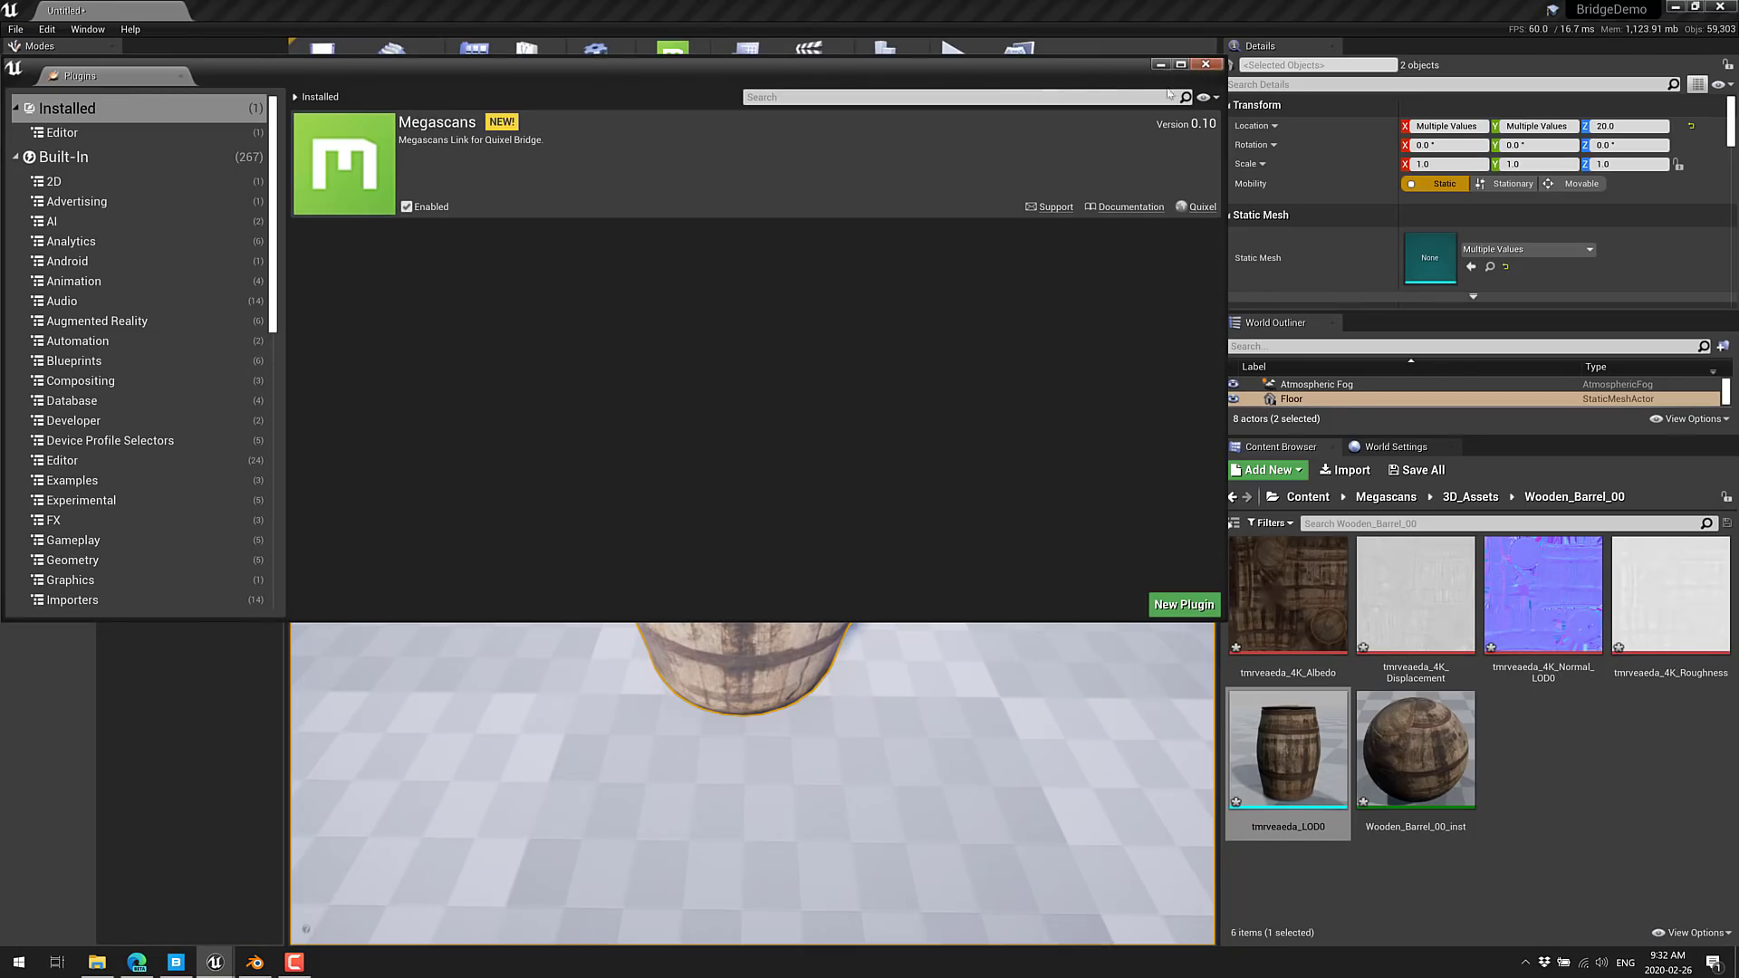
{"action": "left_click", "coordinate": [1206, 64]}
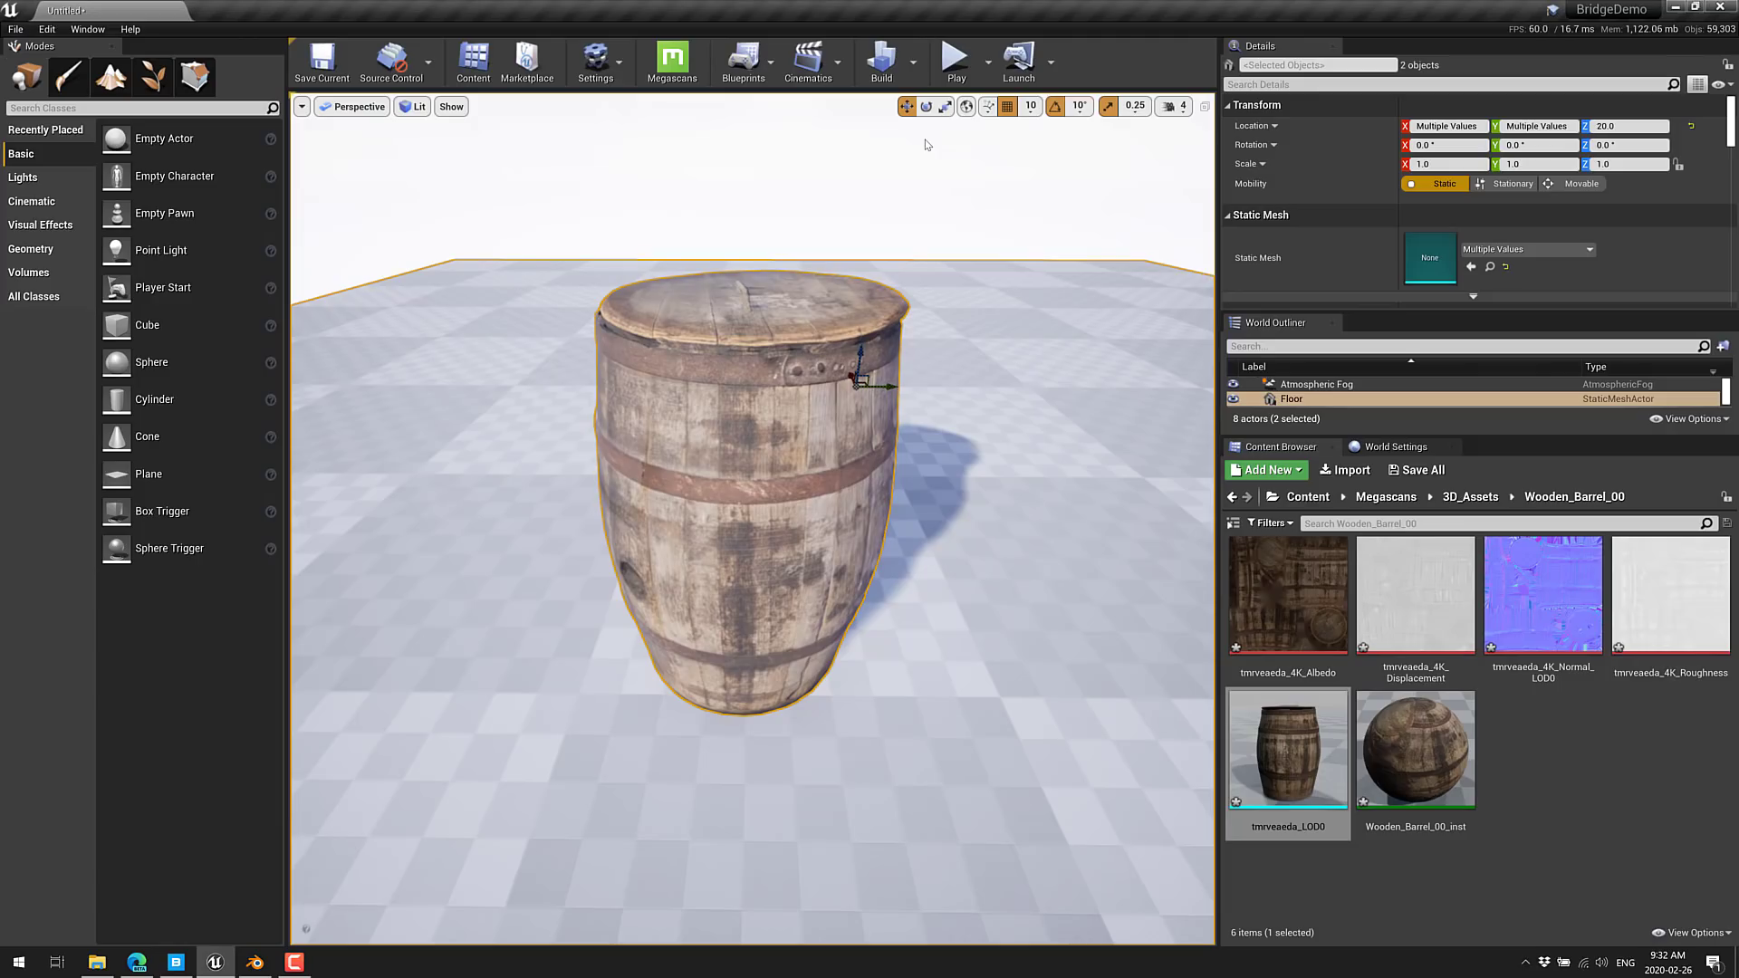
Step: Browse the Megascans library to plugins\unreal\5.1\latest\win\4.24 and inspect the MegascansPlugin folder
{"action": "left_click", "coordinate": [98, 963]}
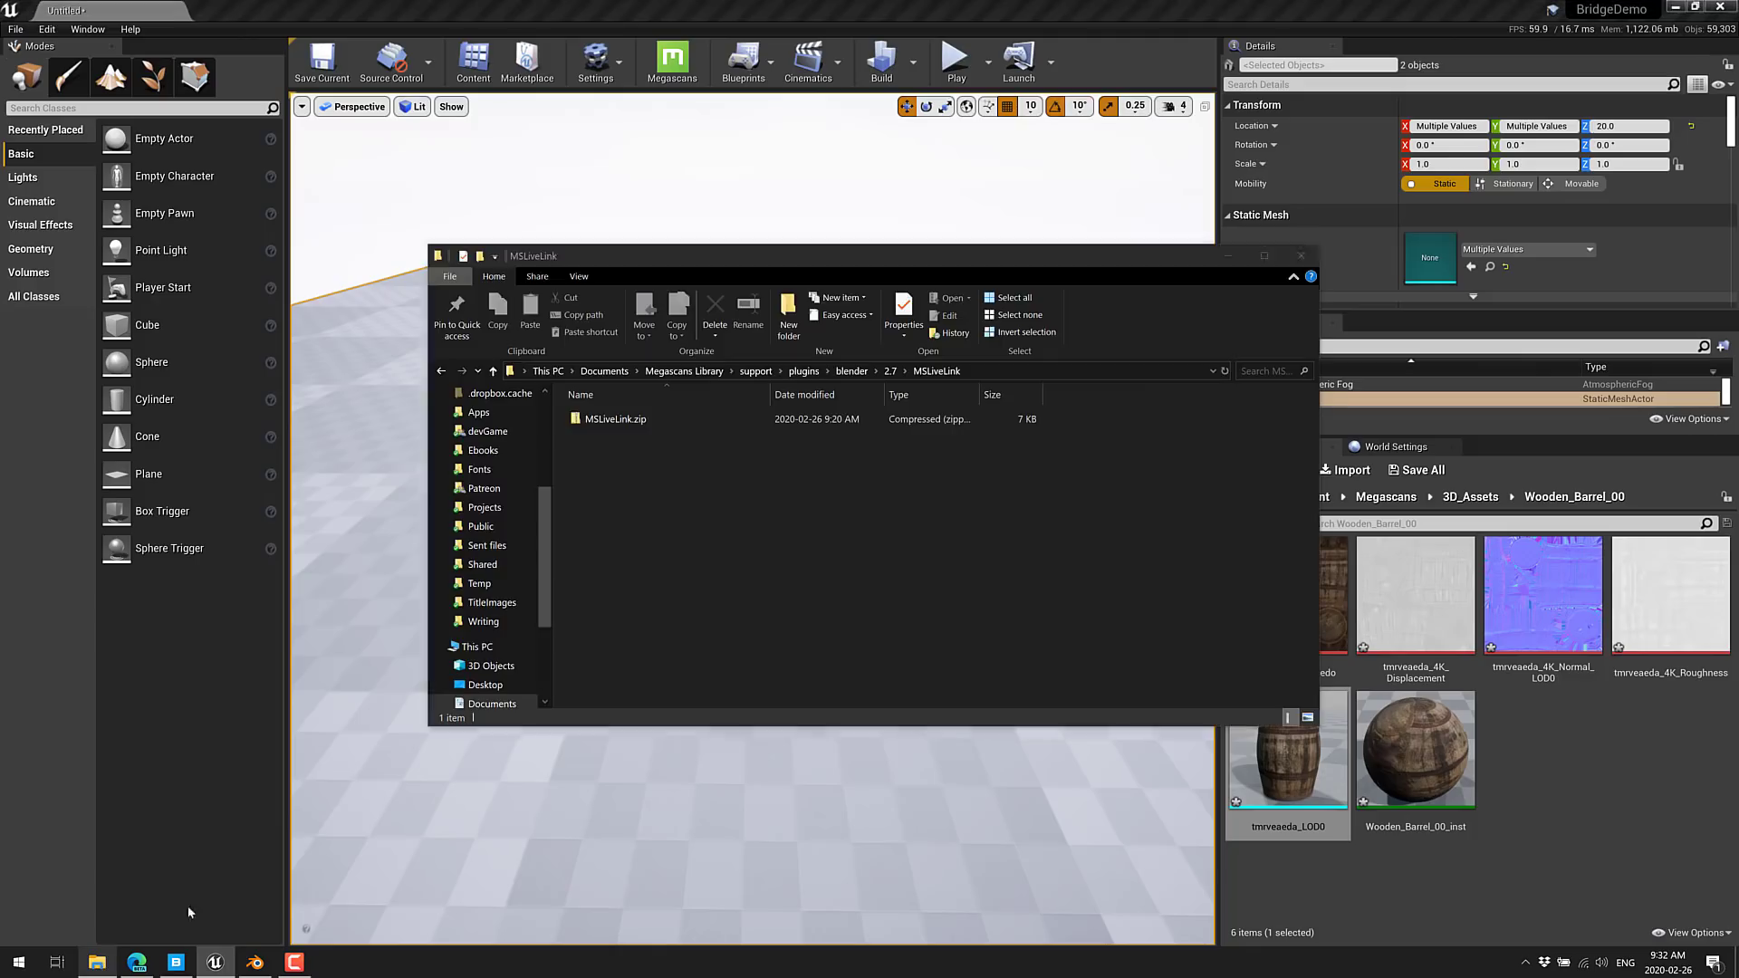
{"action": "left_click", "coordinate": [806, 372]}
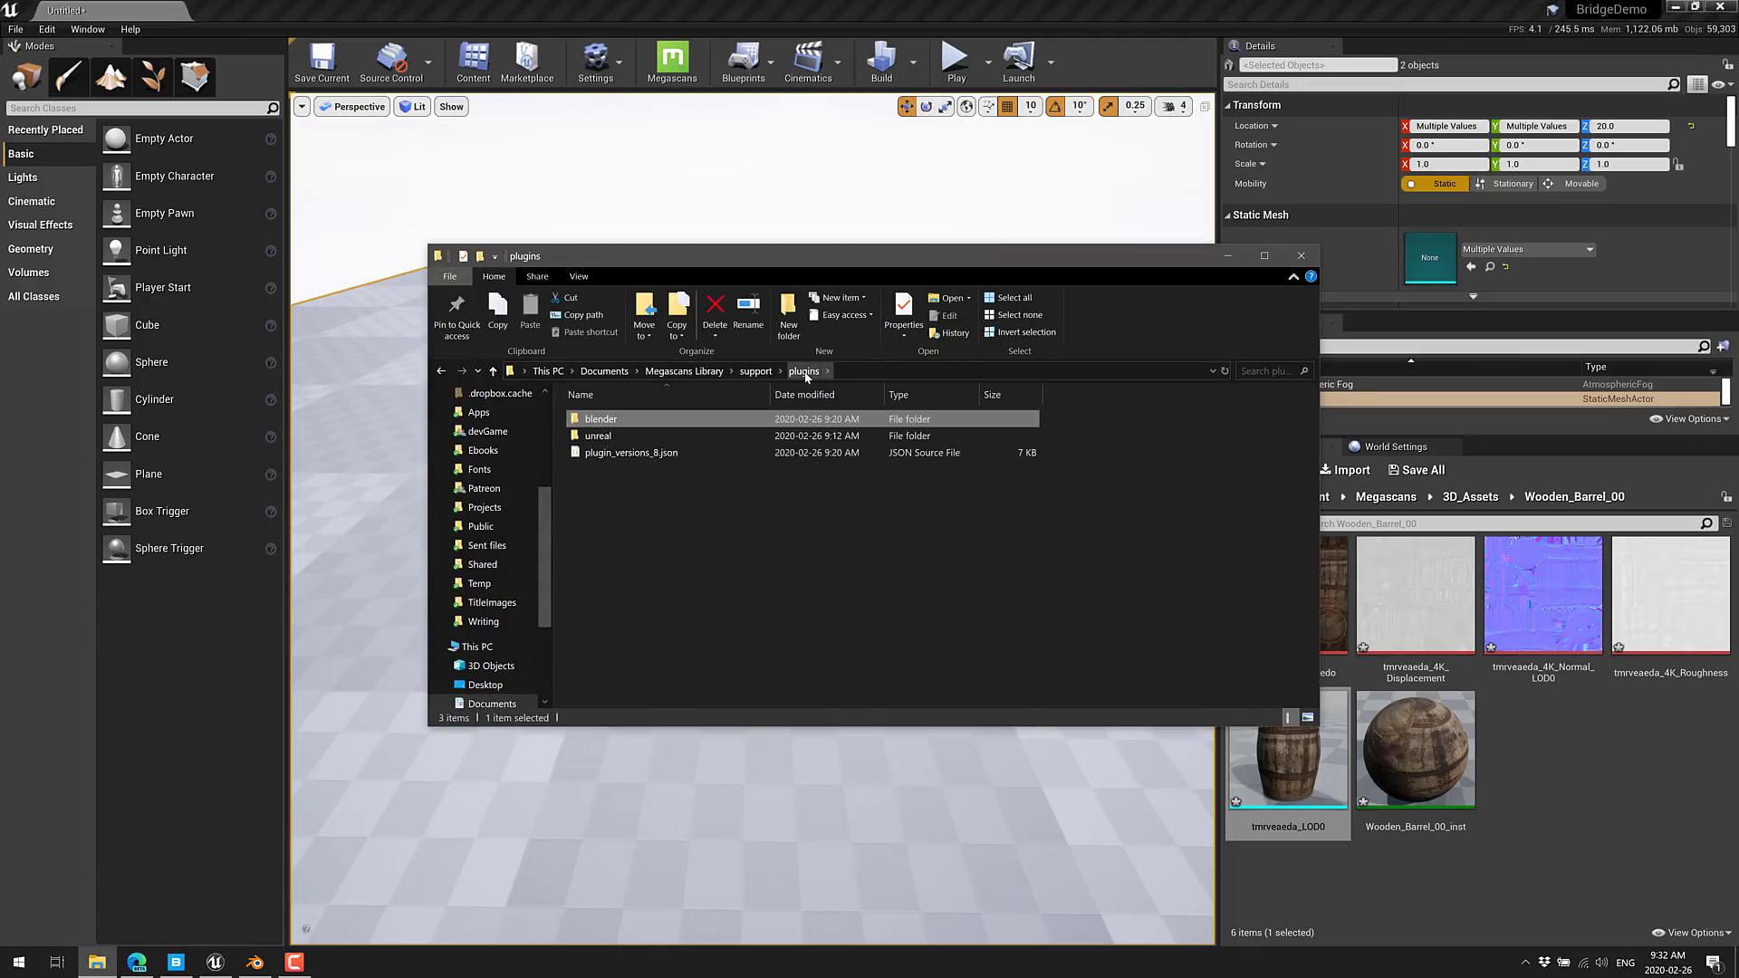
{"action": "double_click", "coordinate": [598, 436]}
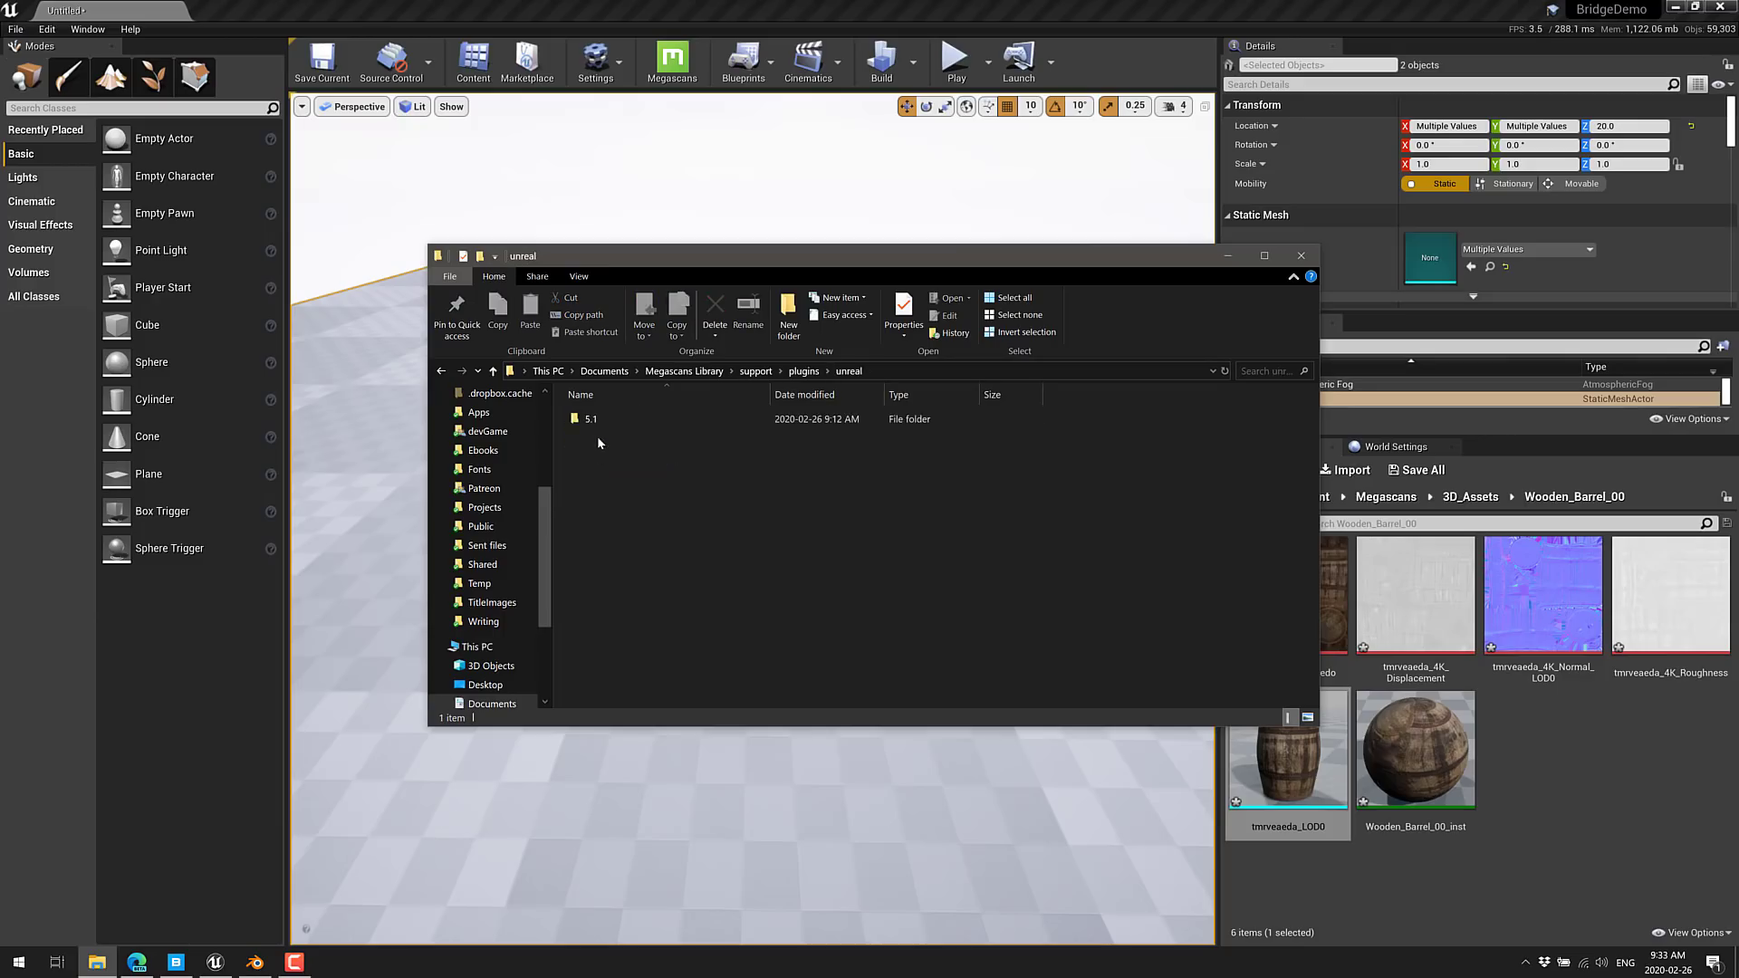
{"action": "double_click", "coordinate": [597, 421]}
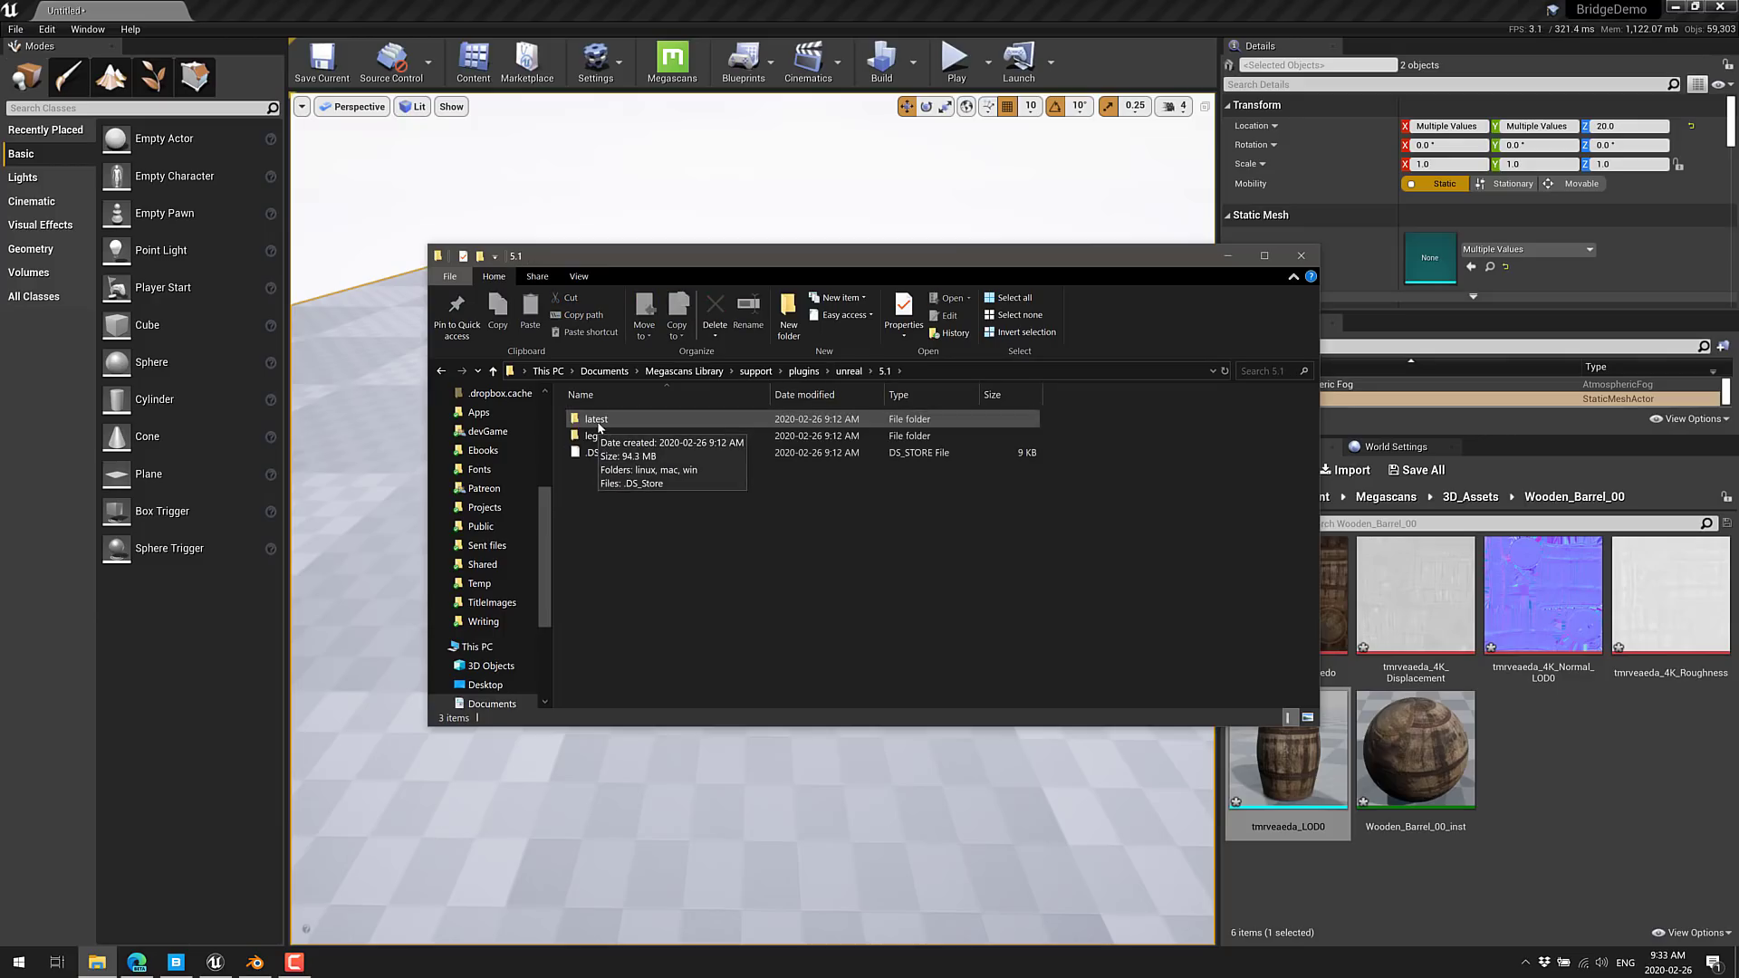
{"action": "double_click", "coordinate": [598, 422]}
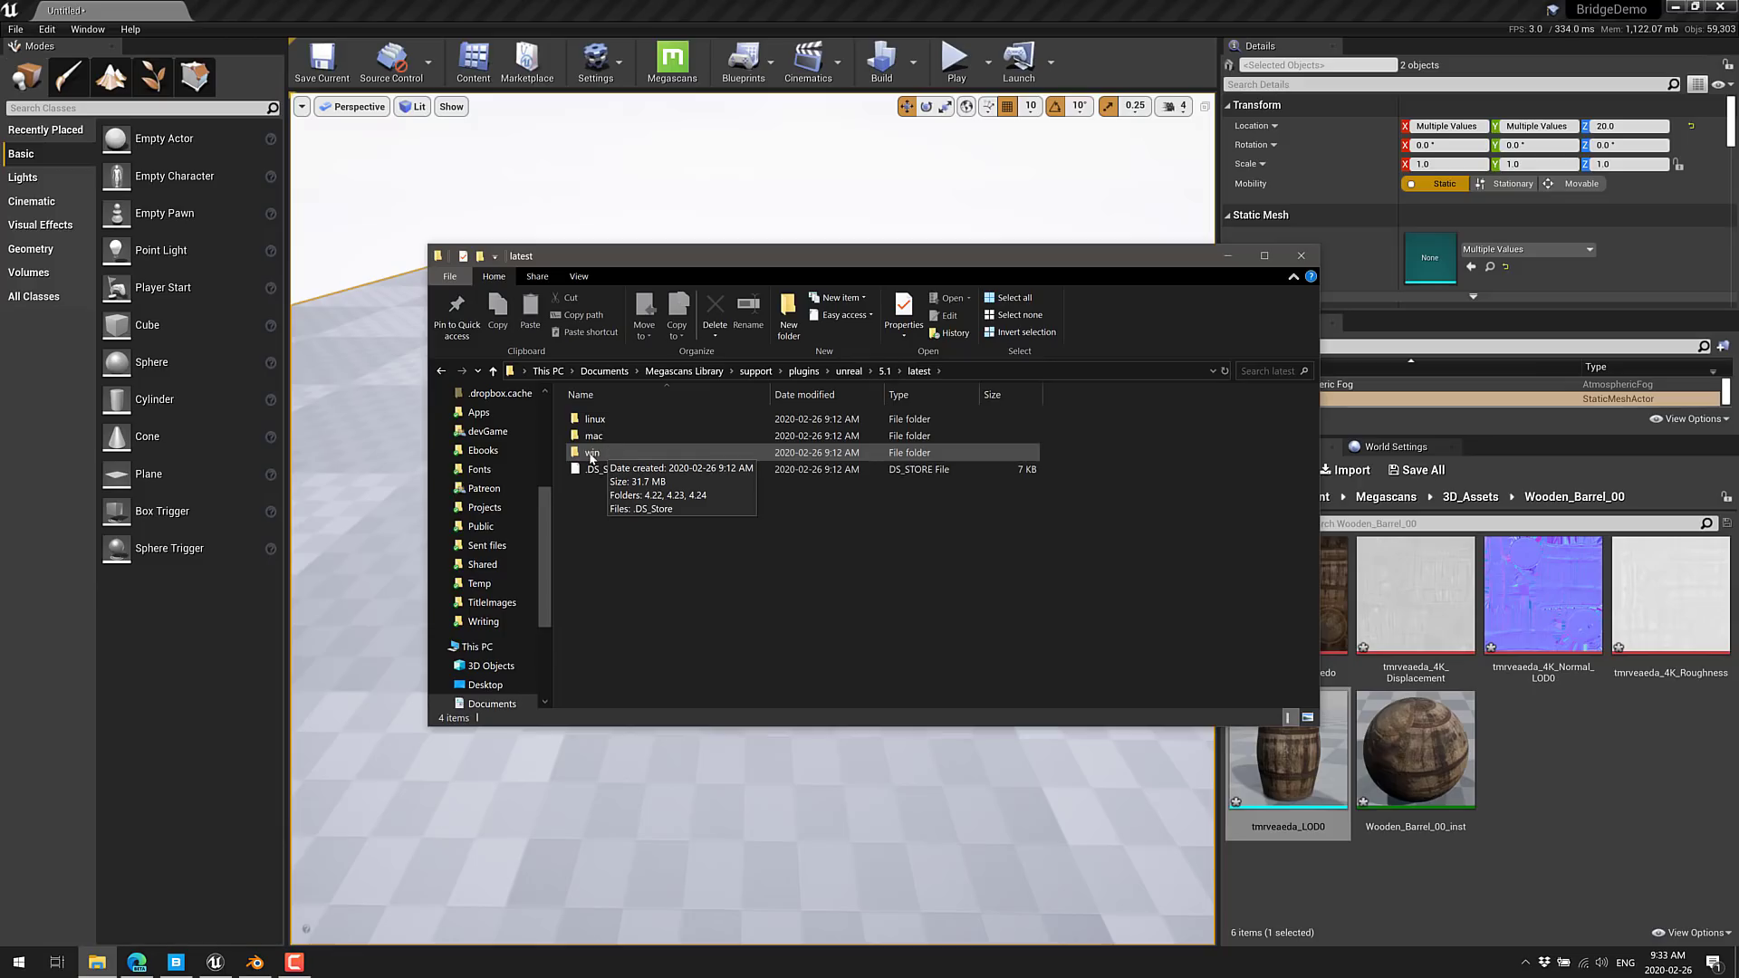
{"action": "double_click", "coordinate": [591, 455]}
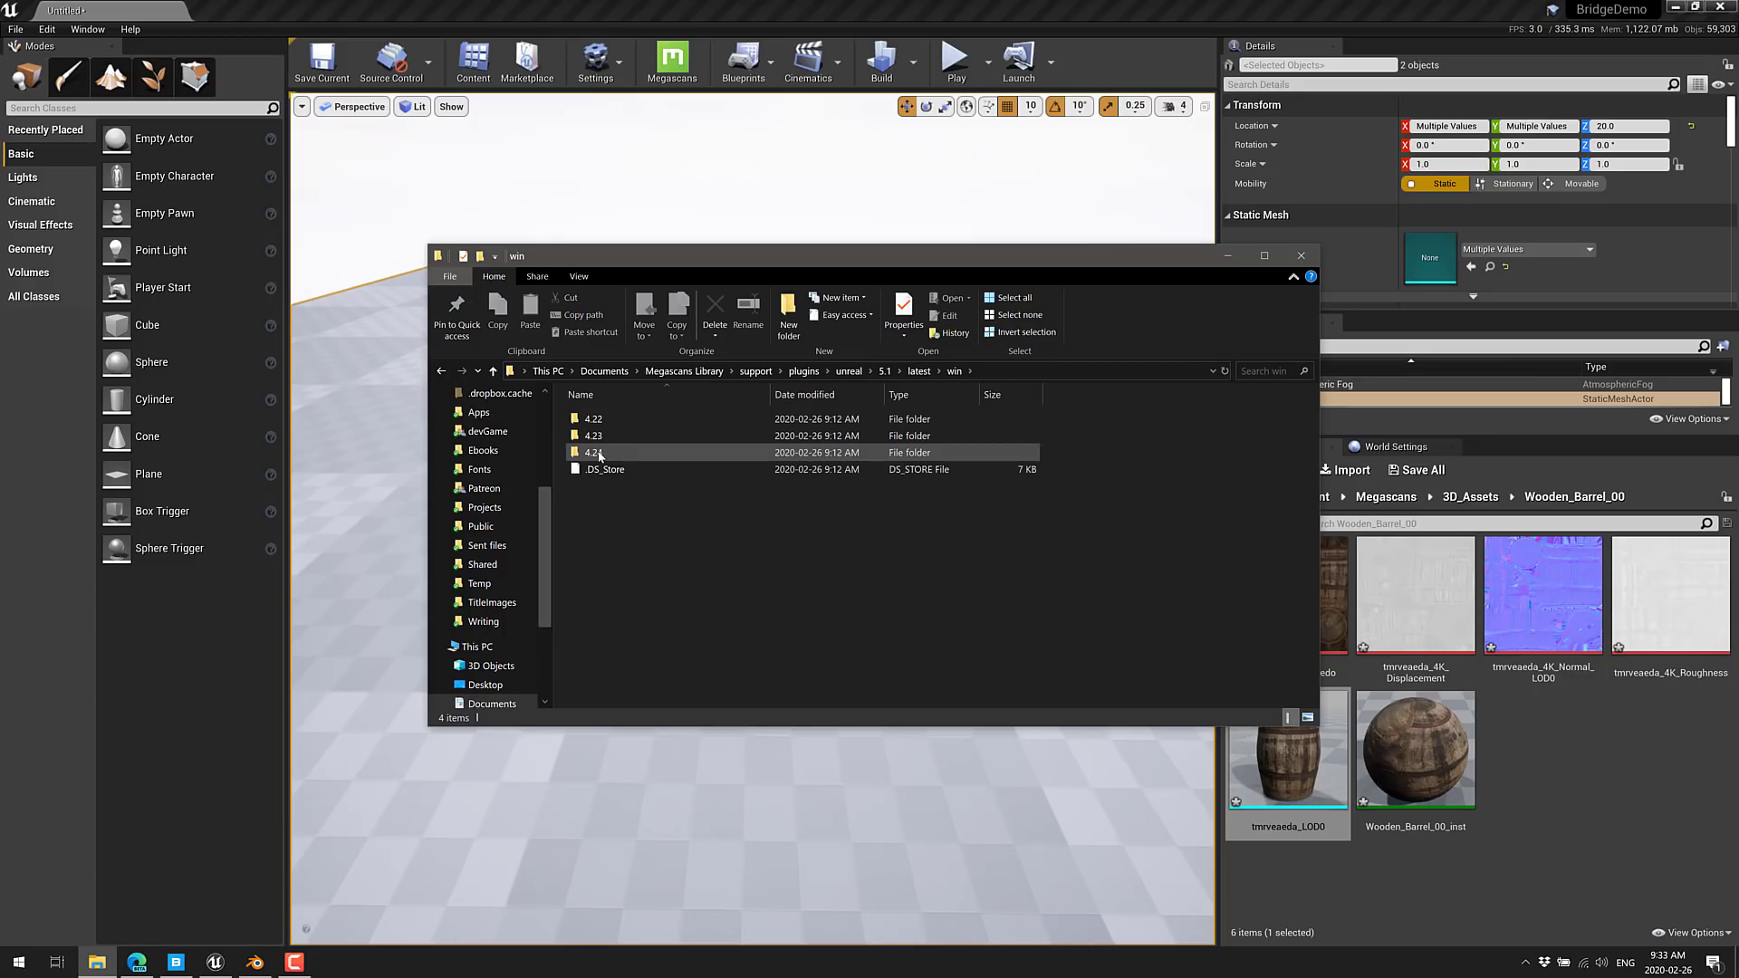
{"action": "double_click", "coordinate": [599, 457]}
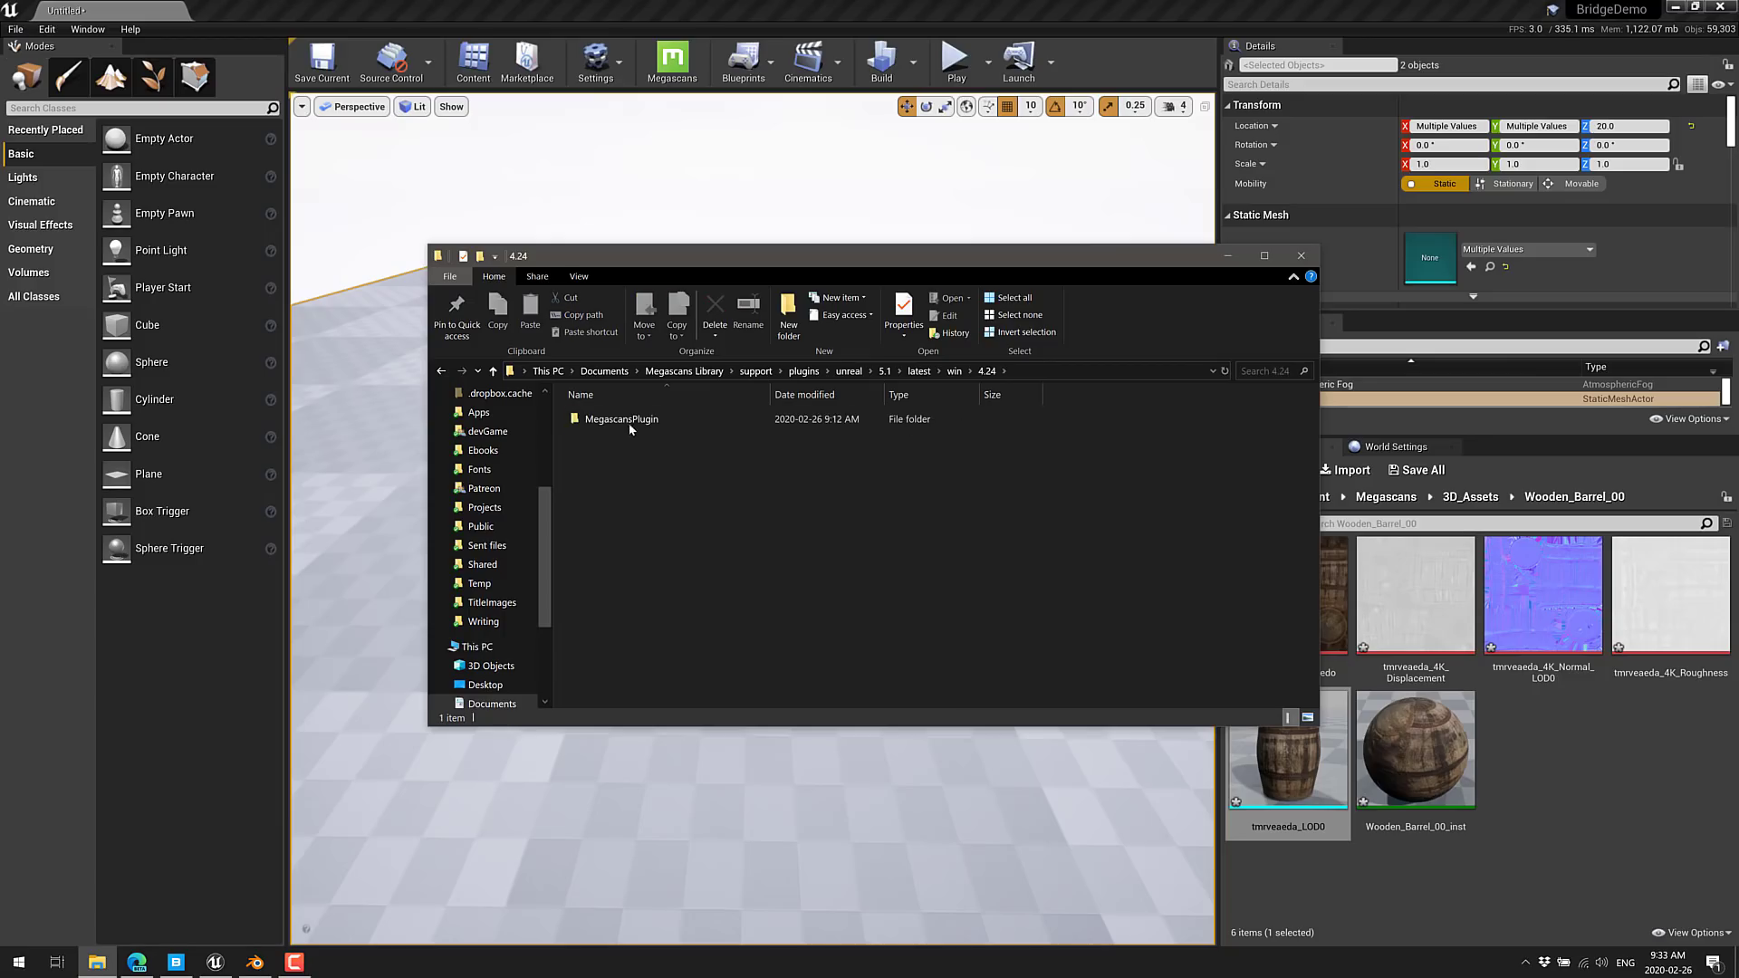
{"action": "right_click", "coordinate": [631, 423]}
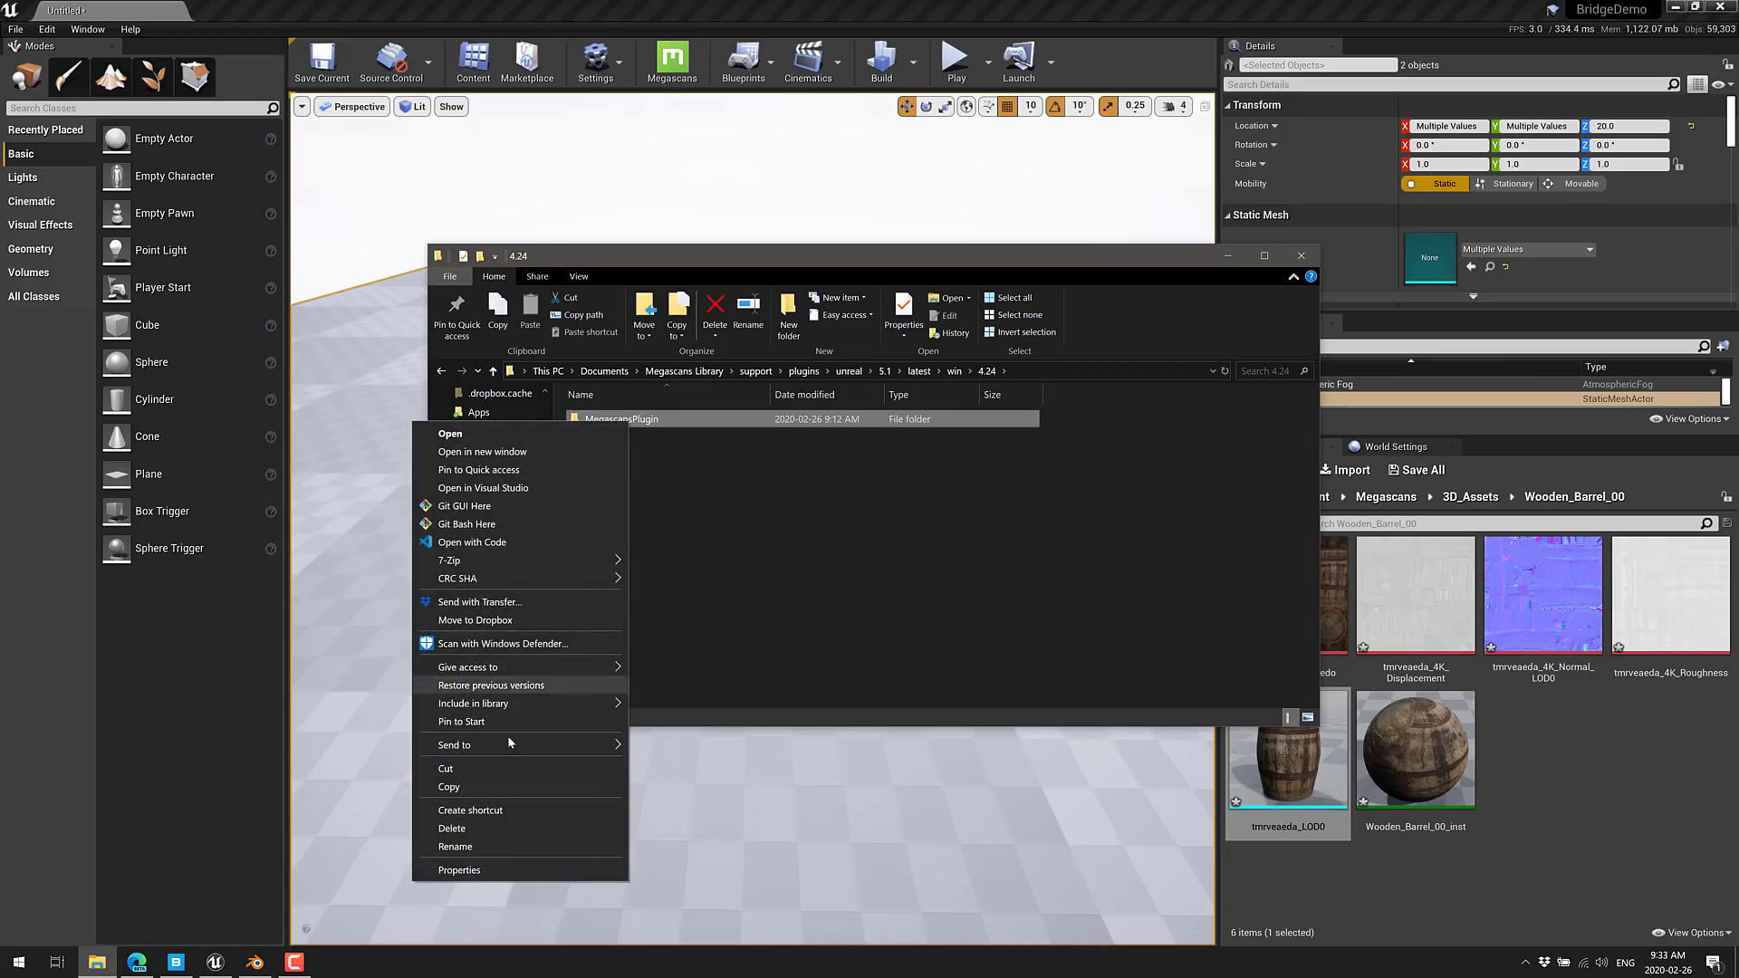
Step: Browse from C: to Dev\UnrealEngine\UE_4.24\Engine\Plugins, where MegascansPlugin already exists
{"action": "left_click", "coordinate": [635, 513]}
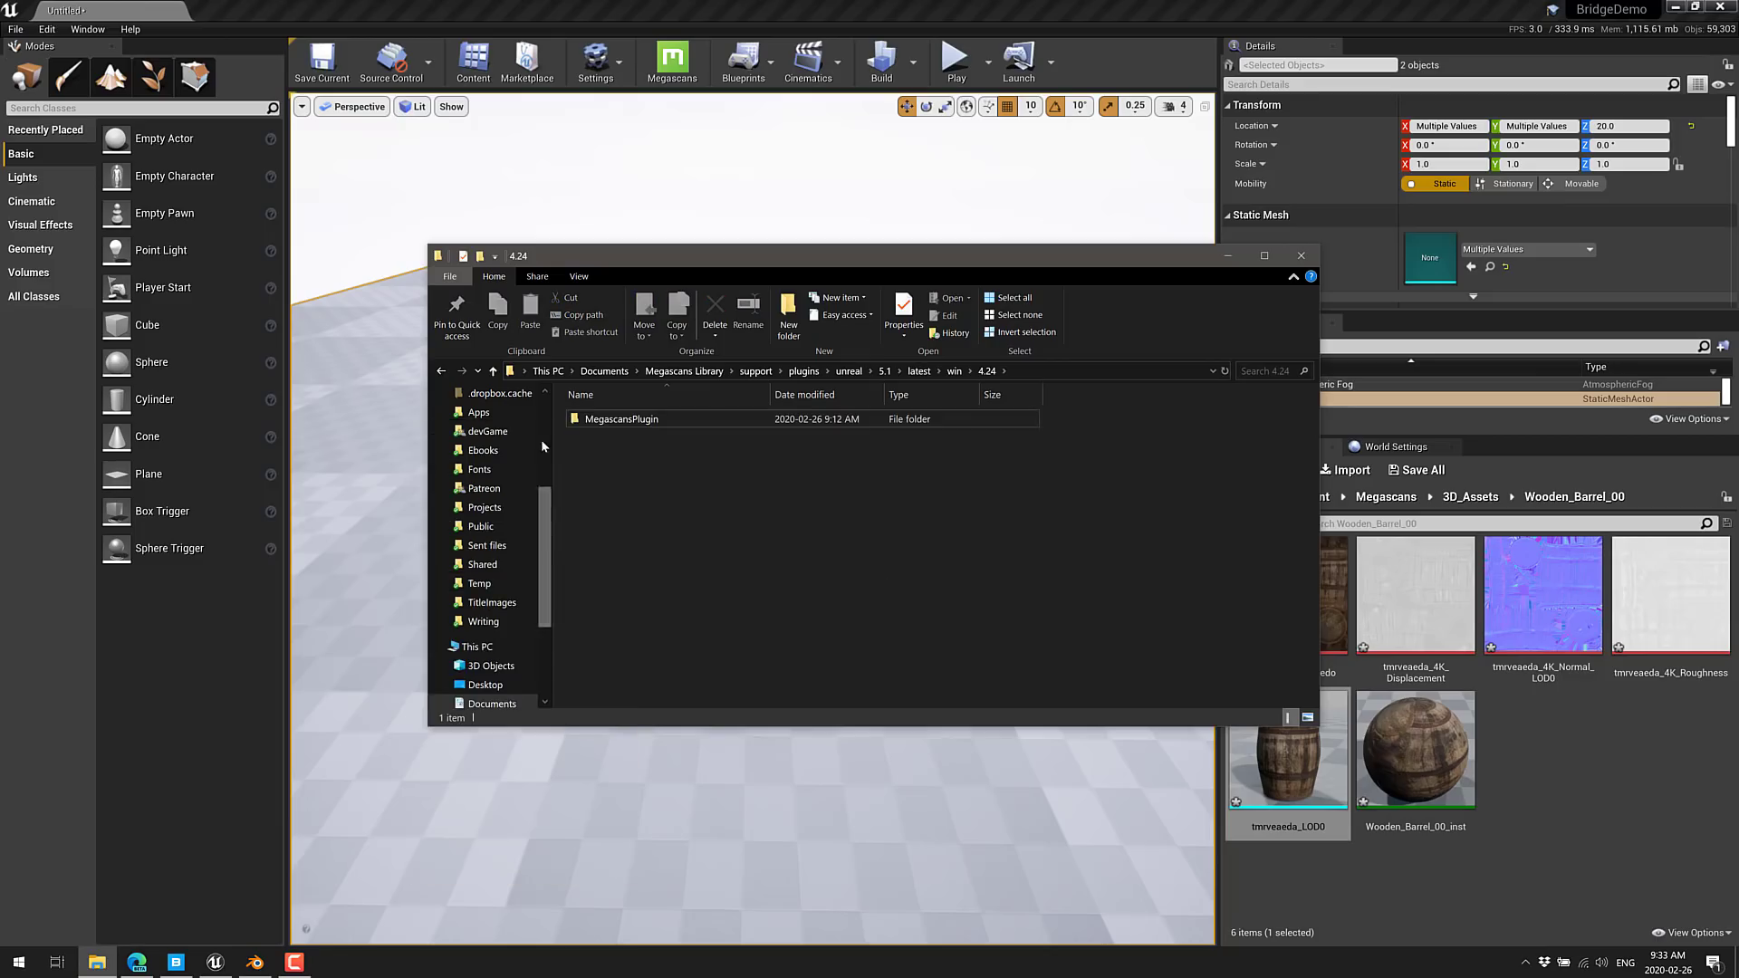
{"action": "scroll", "coordinate": [541, 438], "scroll_direction": "up", "scroll_amount": 4}
{"action": "left_click", "coordinate": [494, 481]}
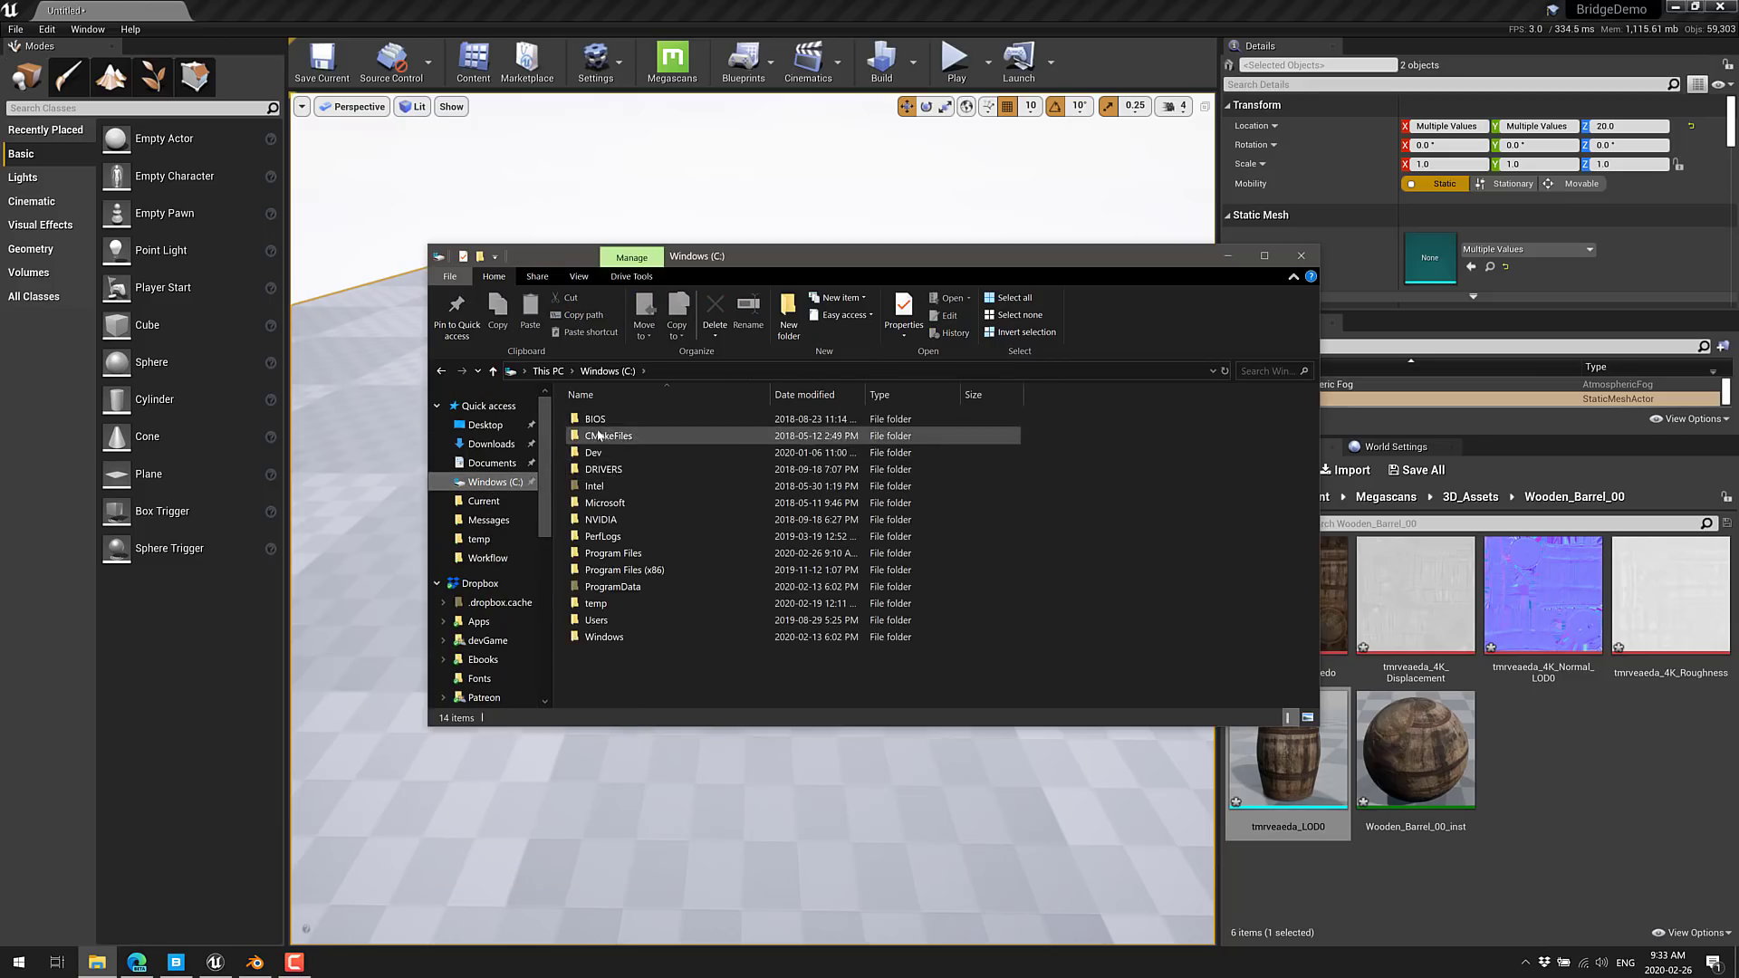
{"action": "double_click", "coordinate": [602, 452]}
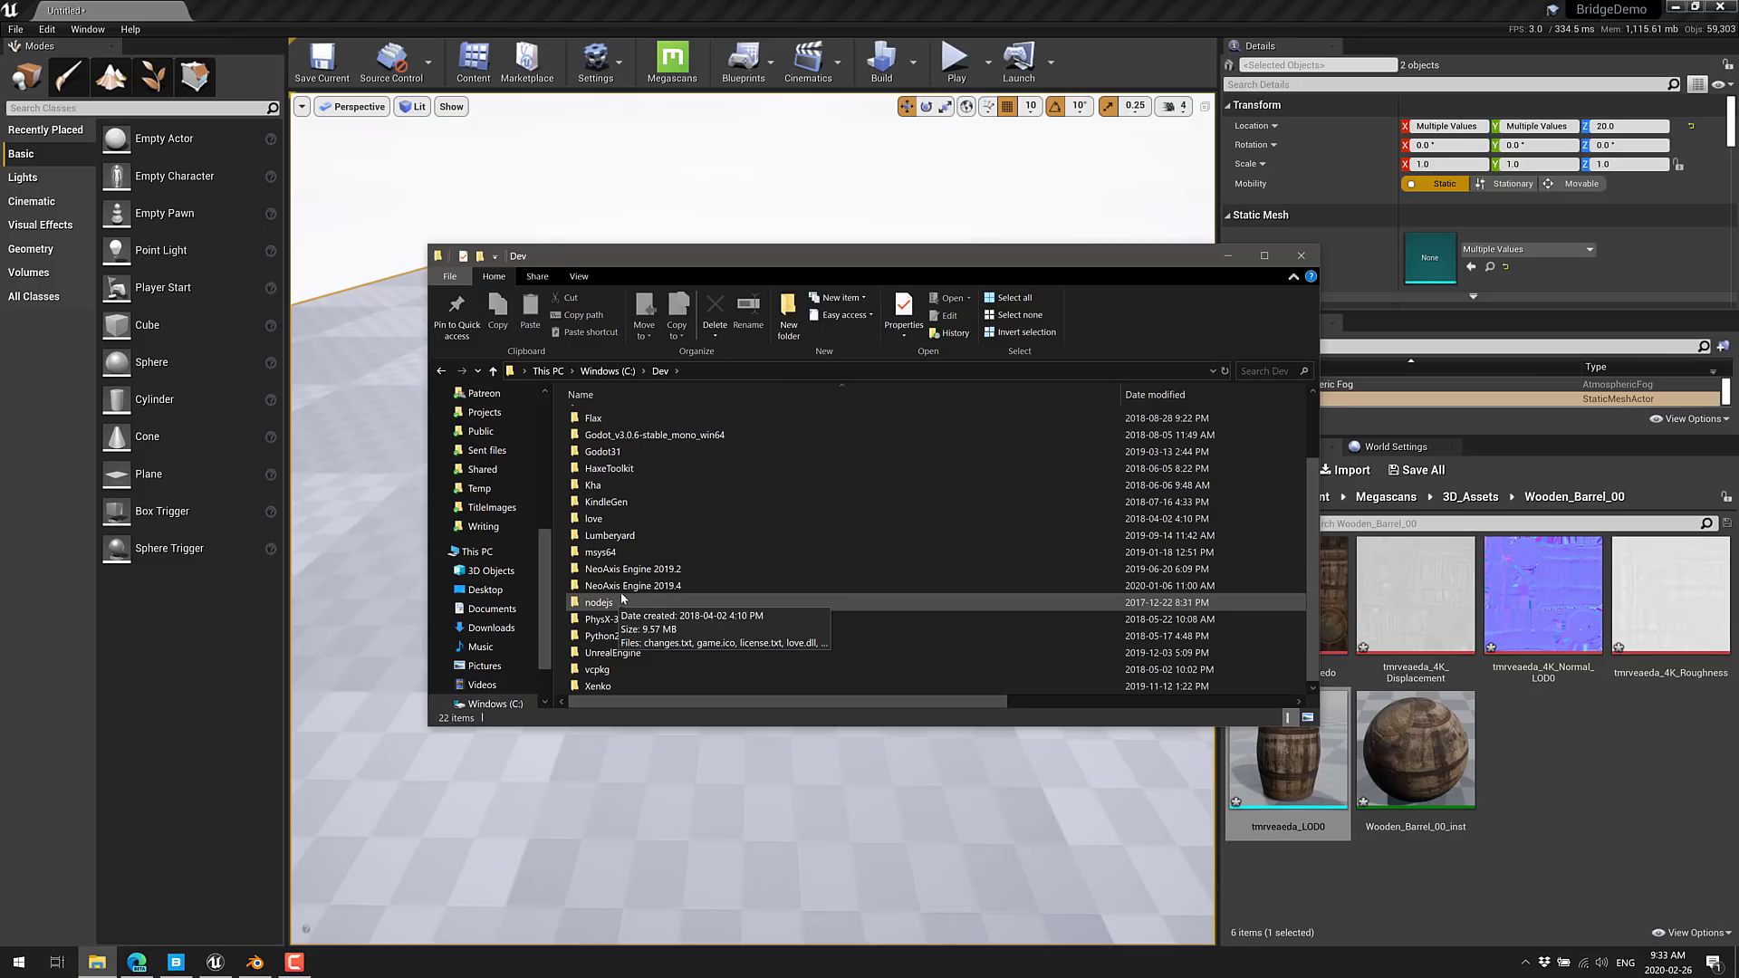
{"action": "double_click", "coordinate": [614, 653]}
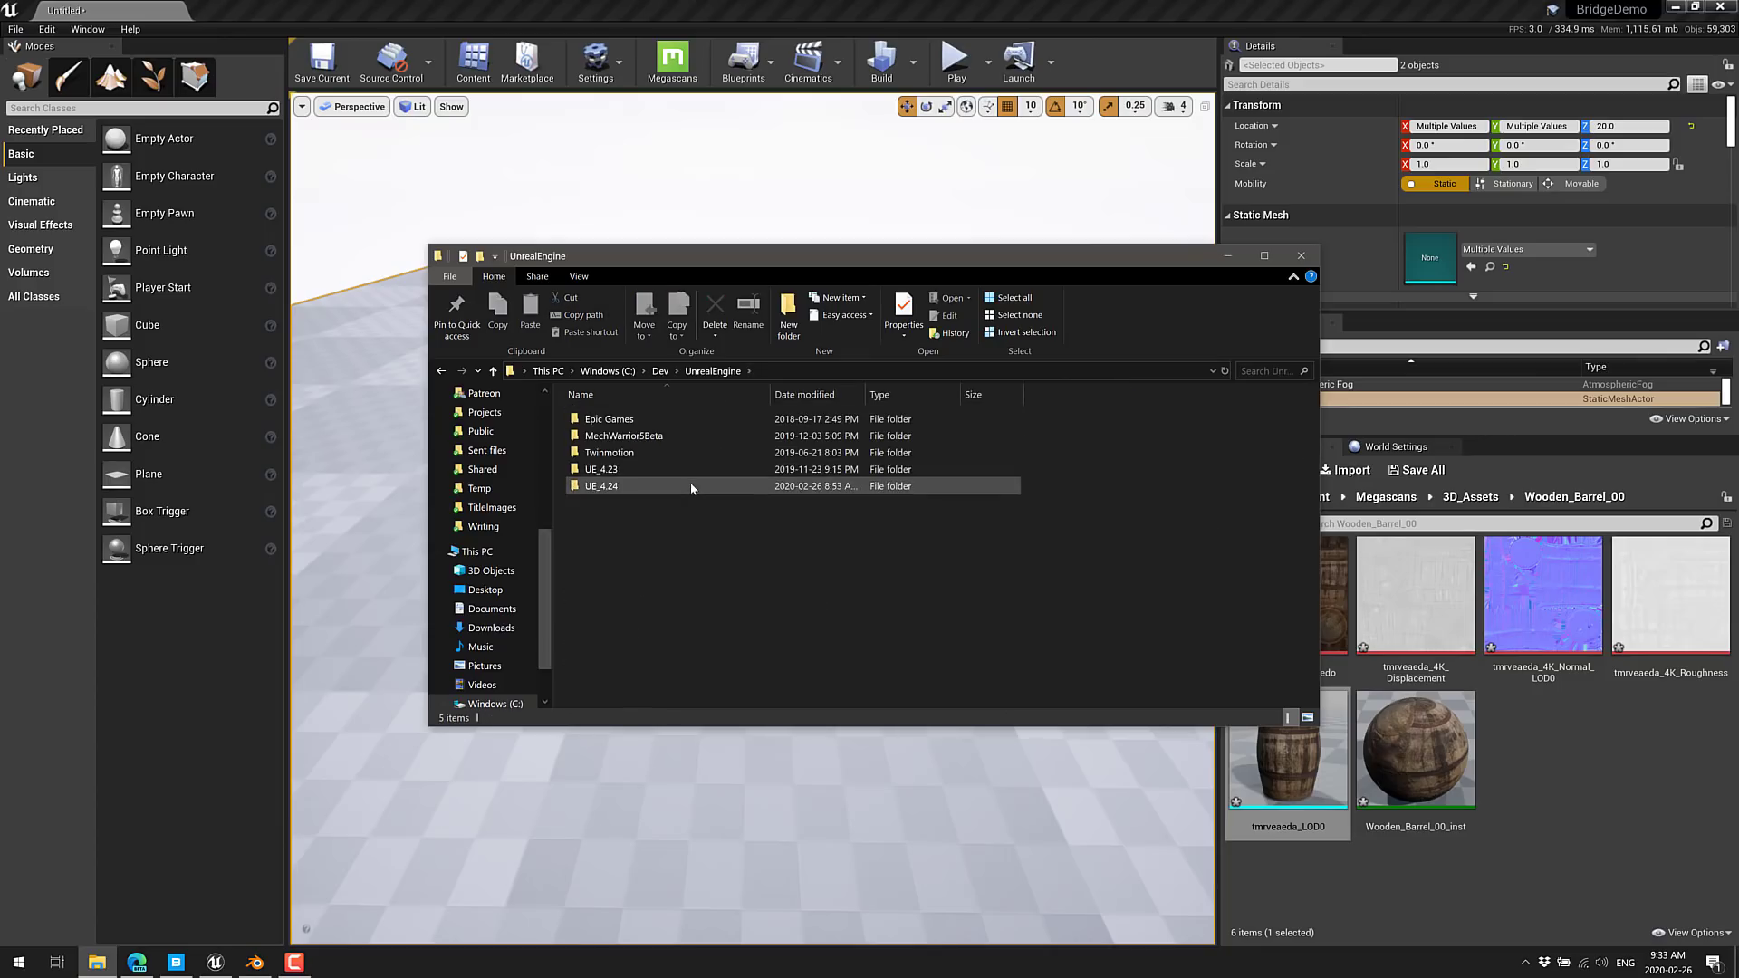
{"action": "double_click", "coordinate": [616, 490]}
{"action": "double_click", "coordinate": [605, 439]}
{"action": "double_click", "coordinate": [599, 554]}
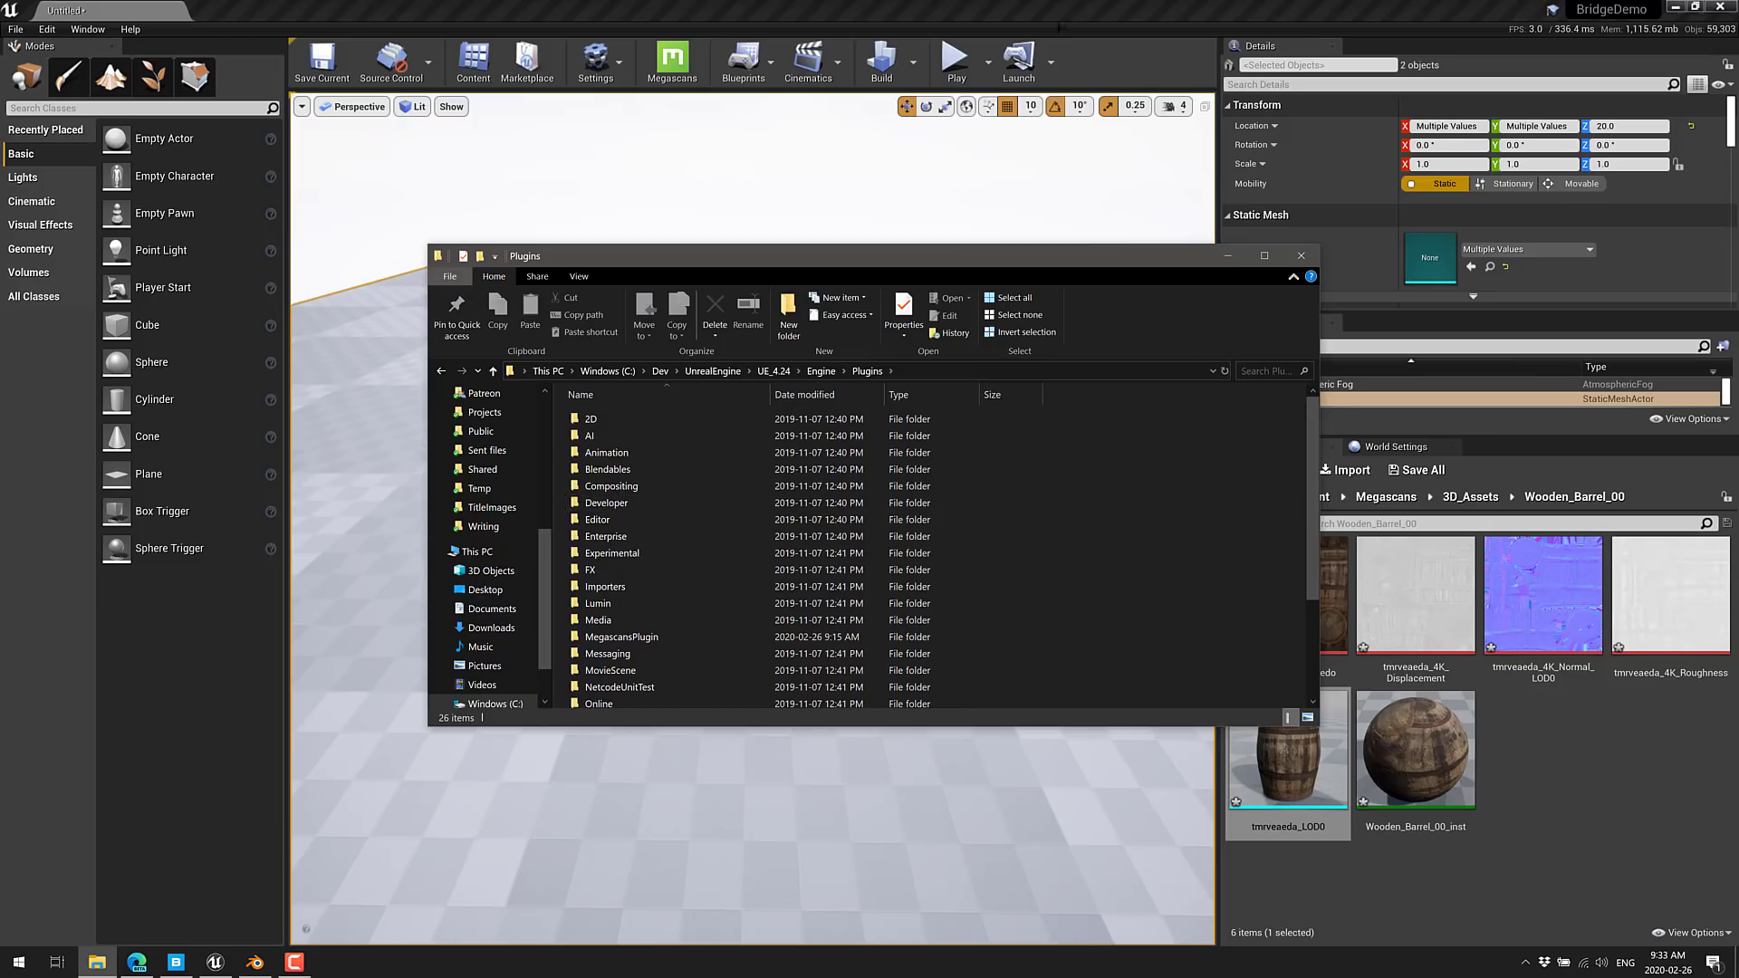
Step: Return to the Unreal Editor with the textured Wooden Barrel in the viewport
{"action": "left_click", "coordinate": [1038, 86]}
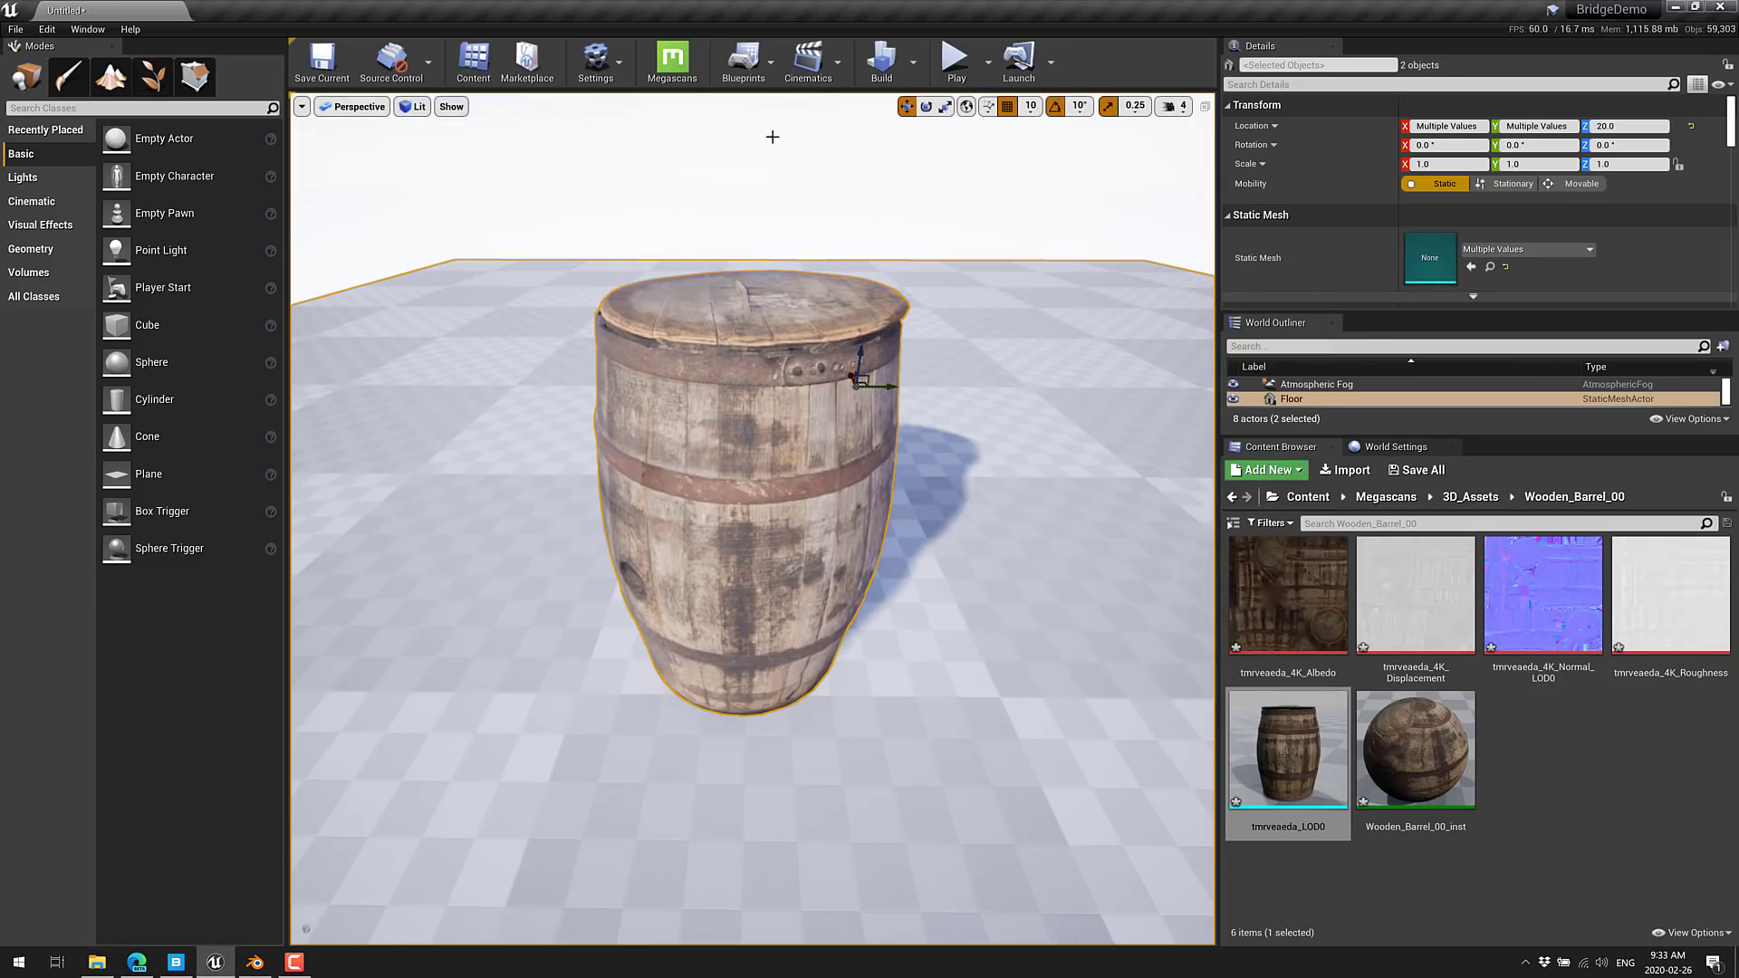
{"action": "left_click", "coordinate": [675, 73]}
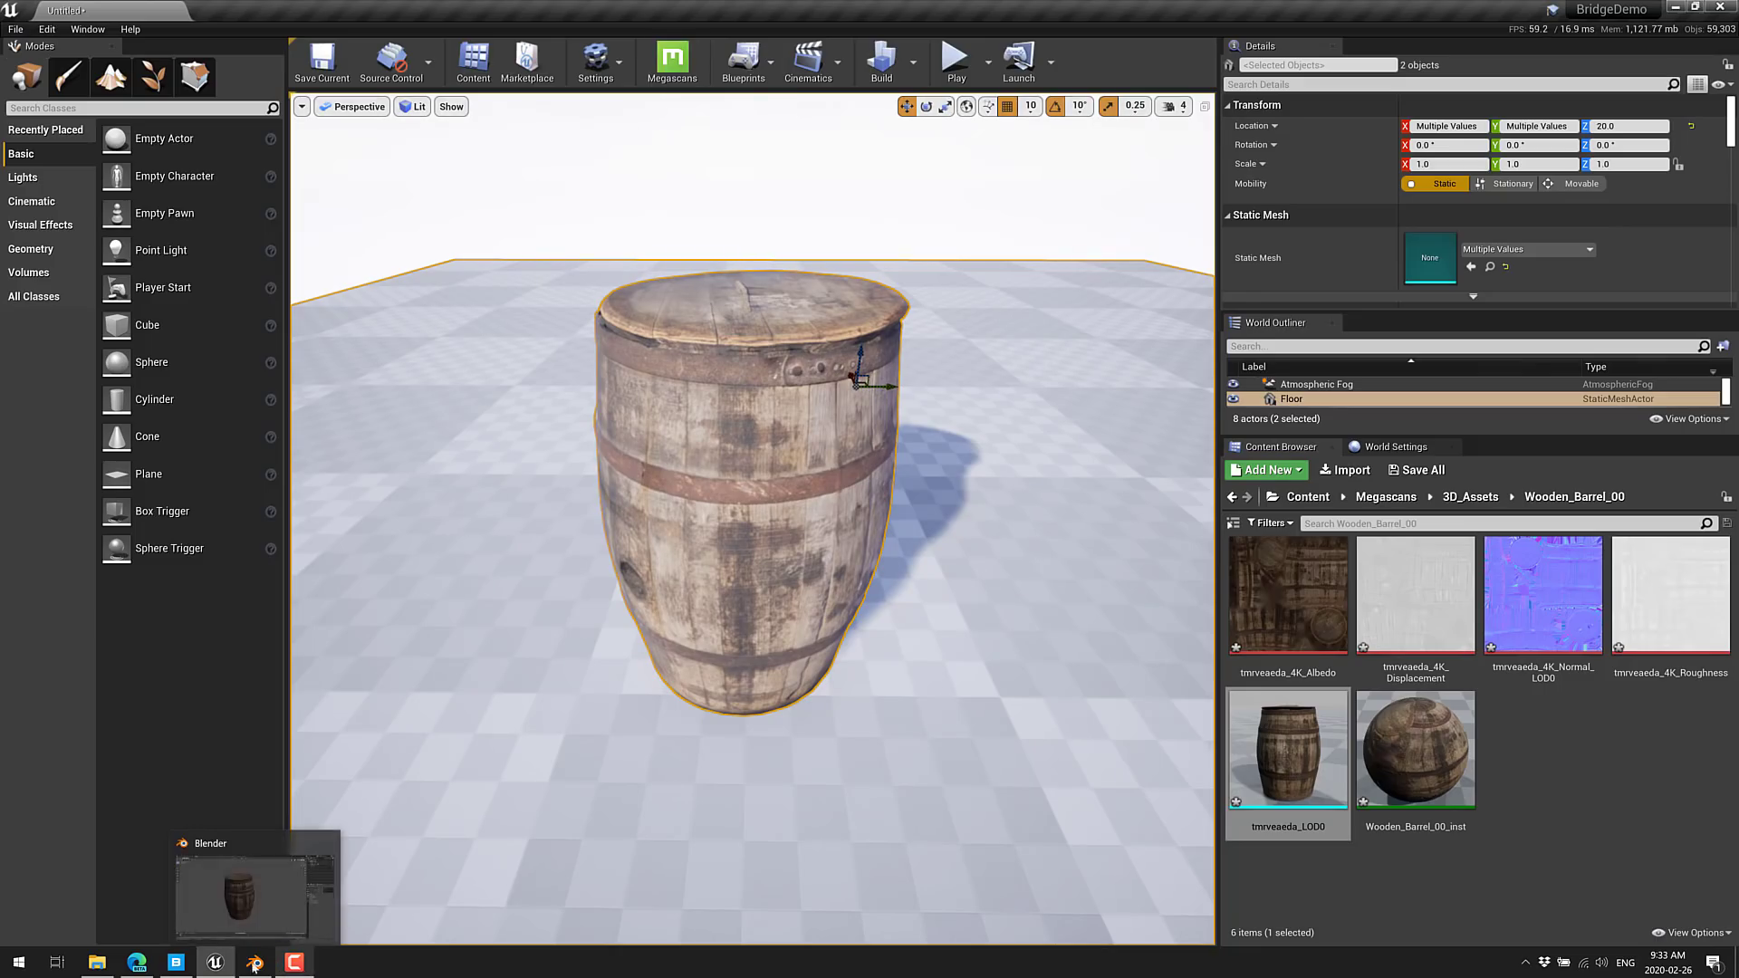
Step: Change the Wooden Barrel's Export To target from Blender to Unreal Engine 4.24
{"action": "left_click", "coordinate": [177, 962]}
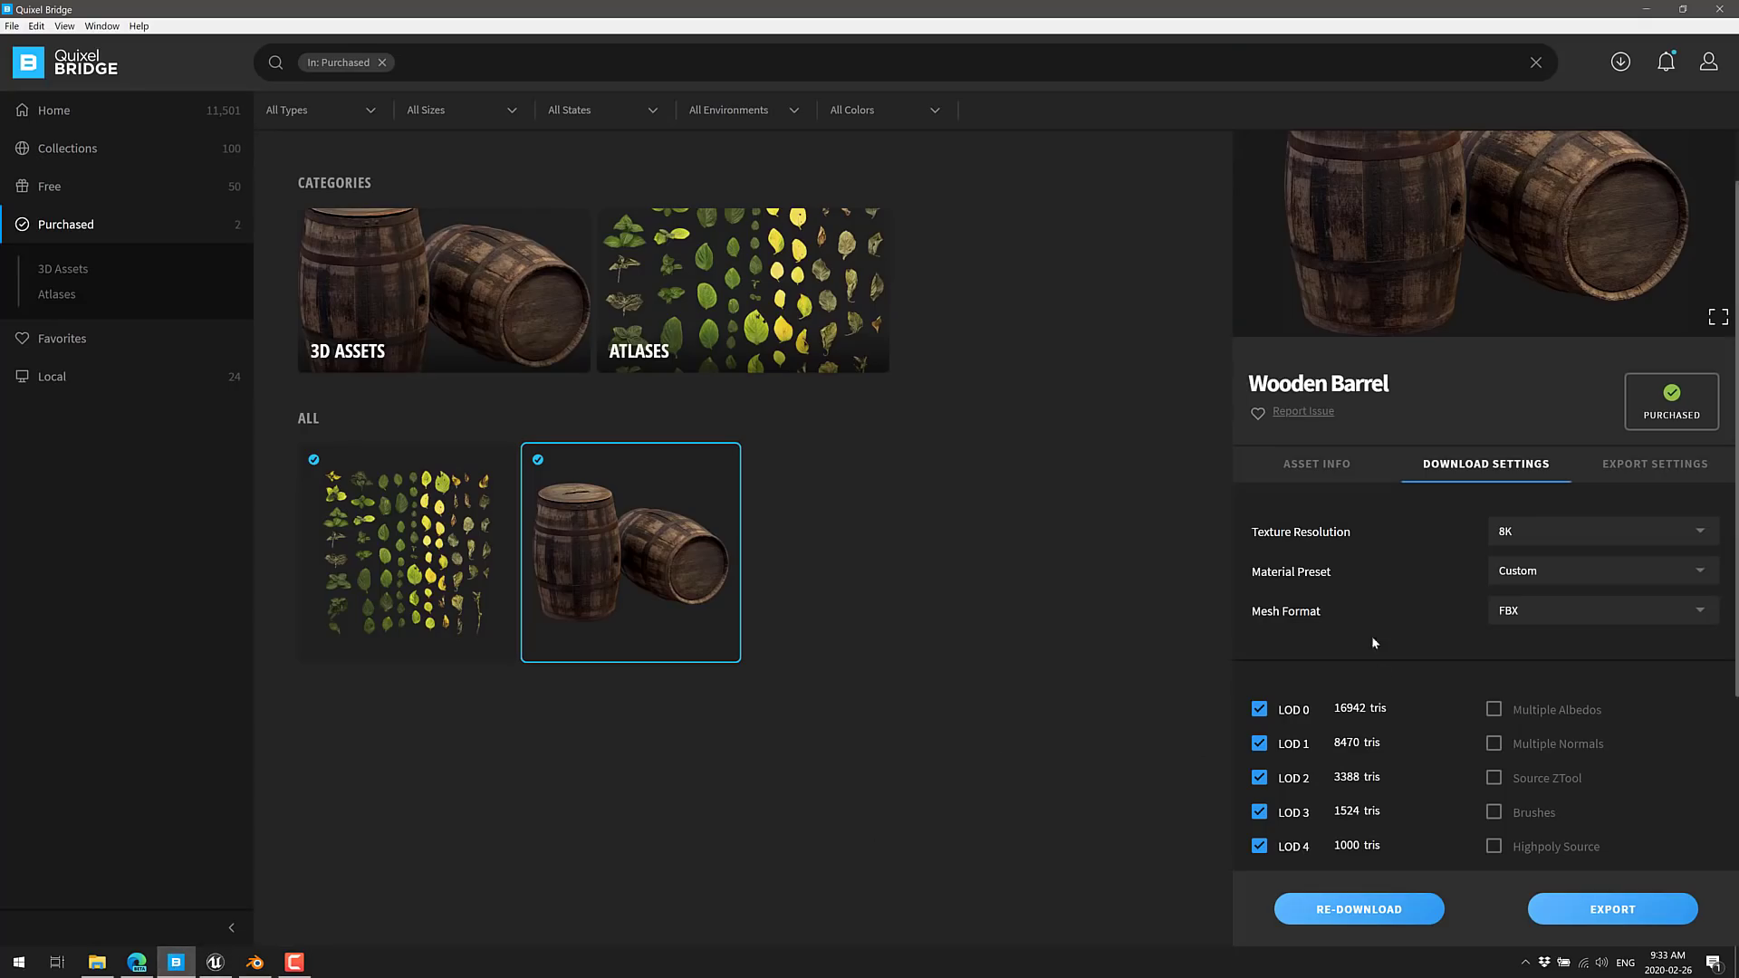
{"action": "left_click", "coordinate": [1630, 463]}
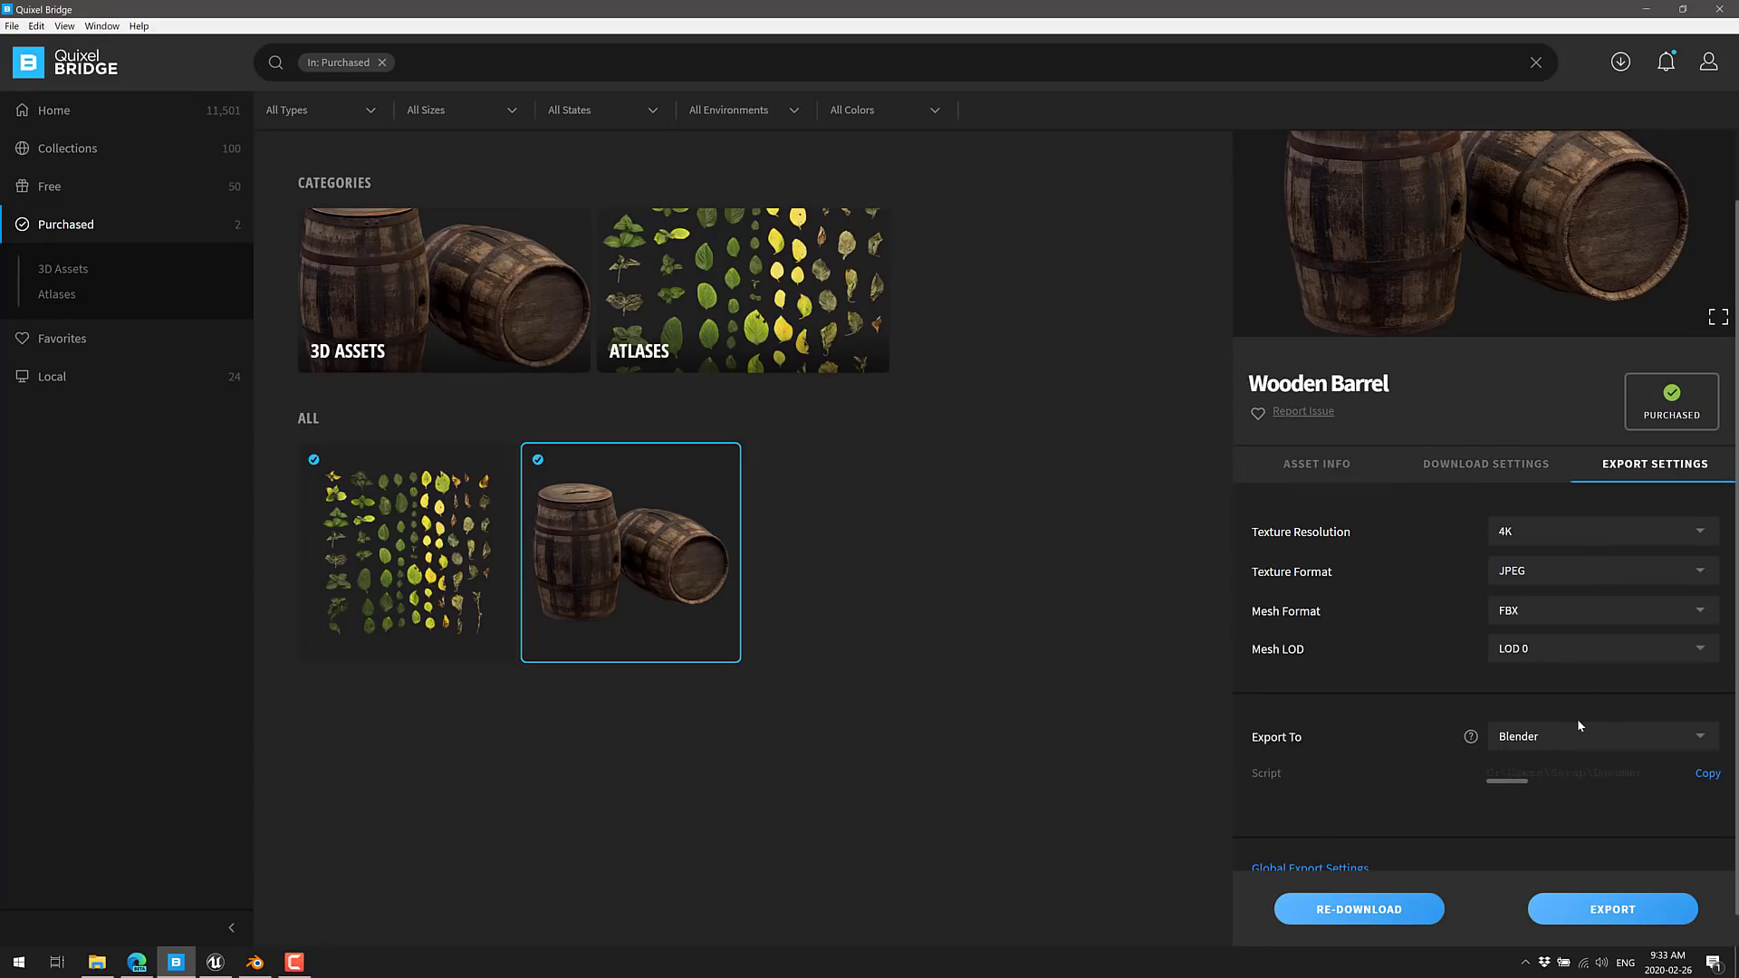
{"action": "left_click", "coordinate": [1696, 737]}
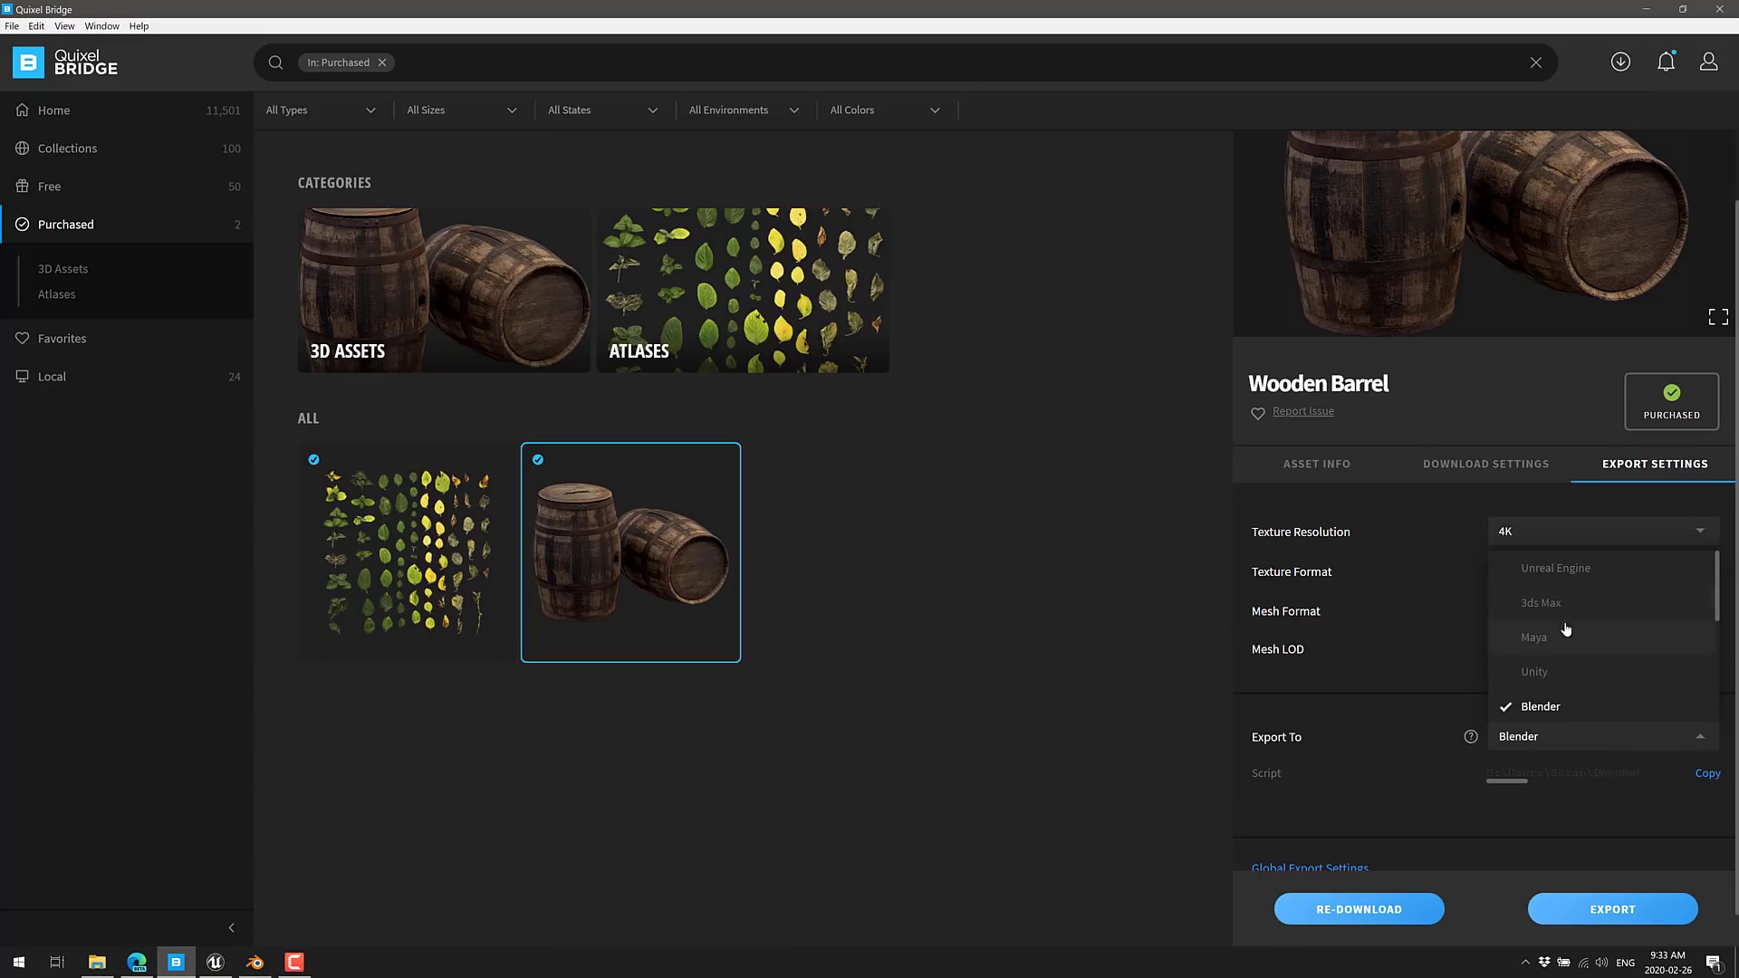
{"action": "scroll", "coordinate": [1569, 584], "scroll_direction": "down", "scroll_amount": 2}
{"action": "scroll", "coordinate": [1572, 580], "scroll_direction": "up", "scroll_amount": 2}
{"action": "left_click", "coordinate": [1572, 566]}
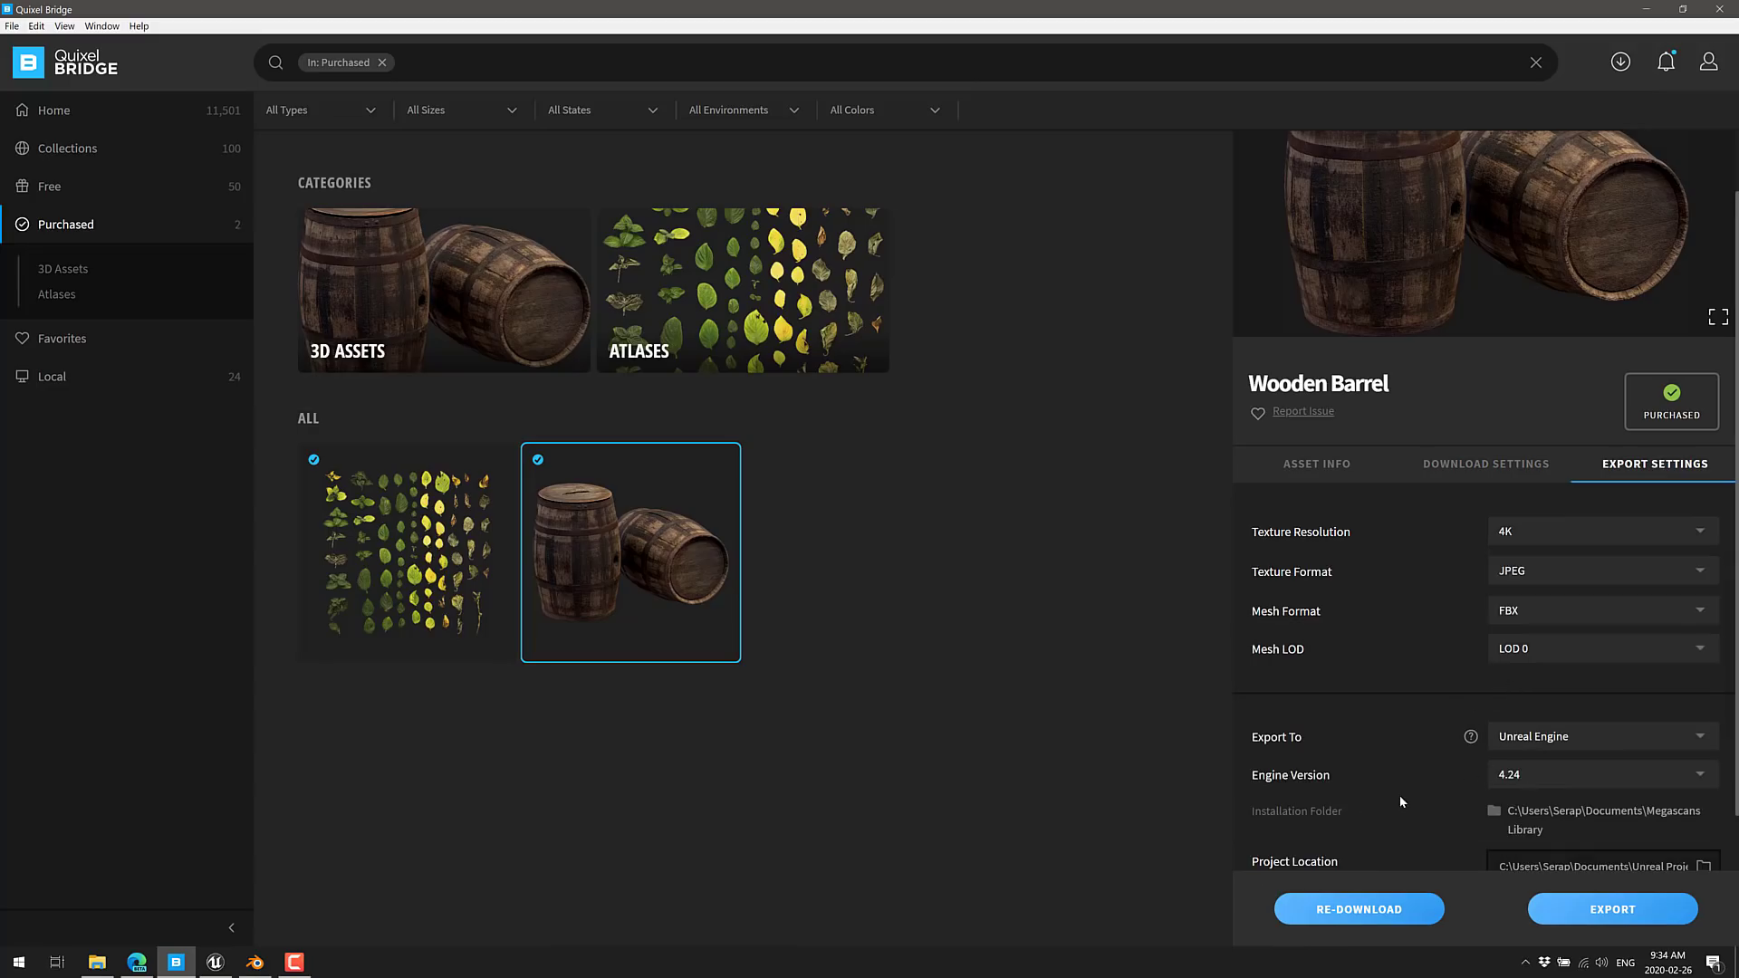
{"action": "scroll", "coordinate": [1401, 802], "scroll_direction": "down", "scroll_amount": 2}
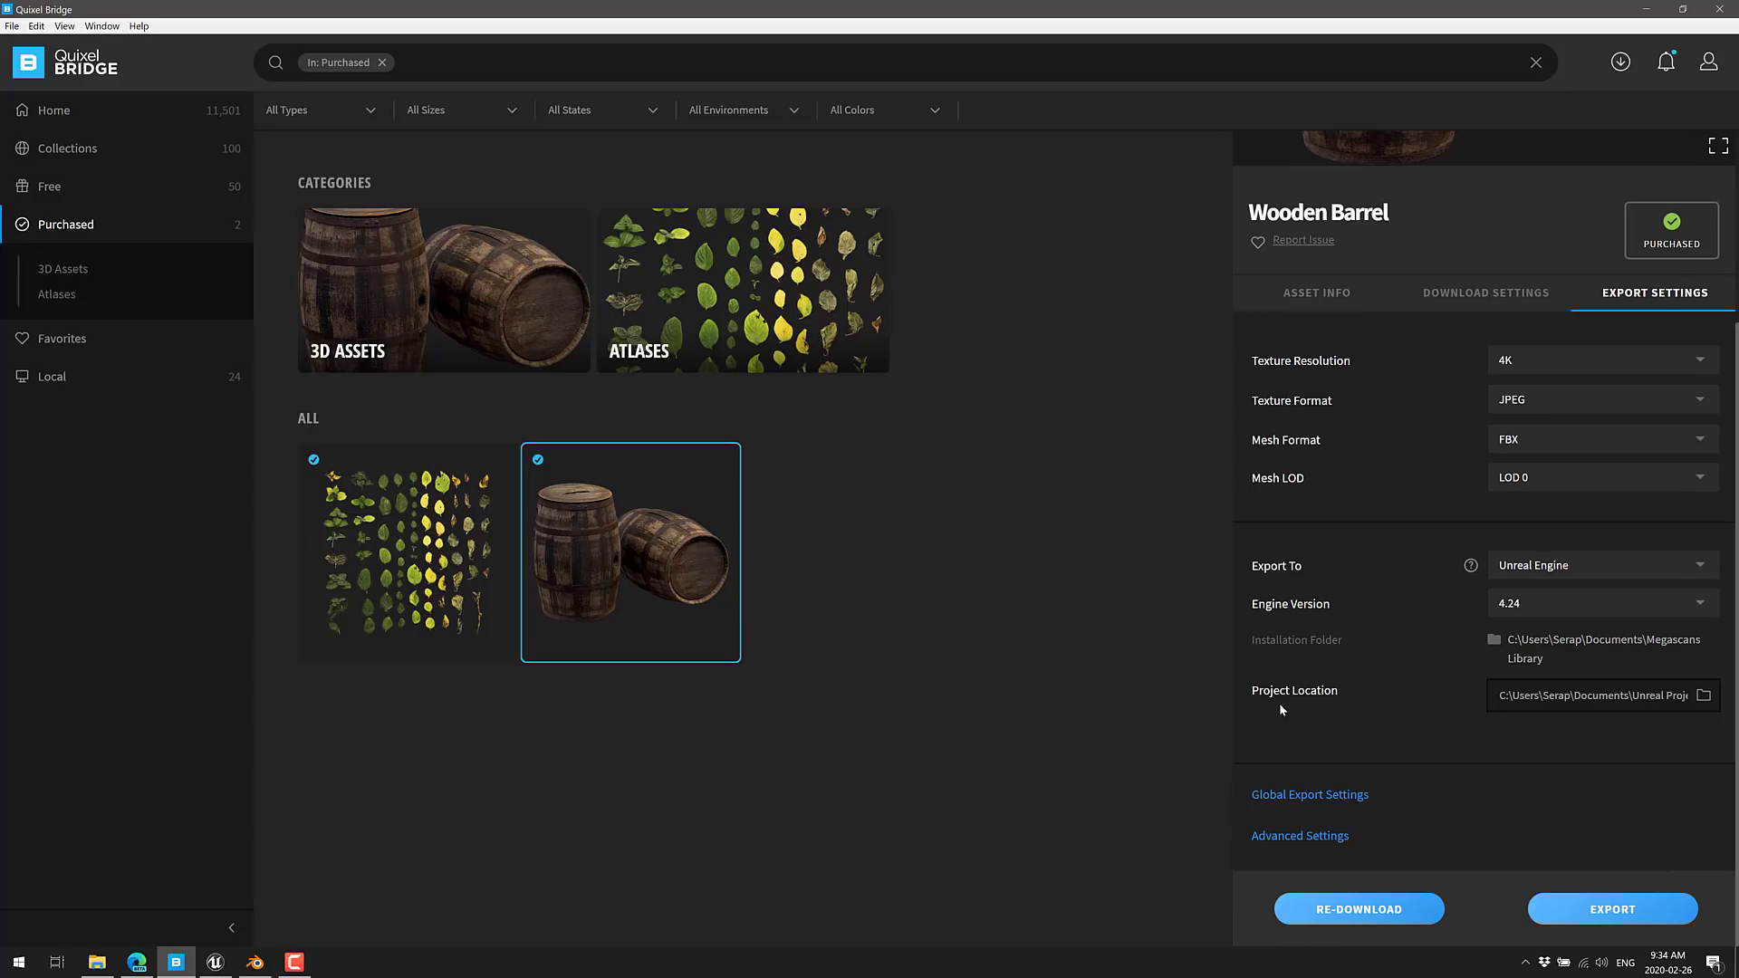
Step: Set the Project Location to Documents\Unreal Projects\BridgeDemo
{"action": "left_click", "coordinate": [1705, 695]}
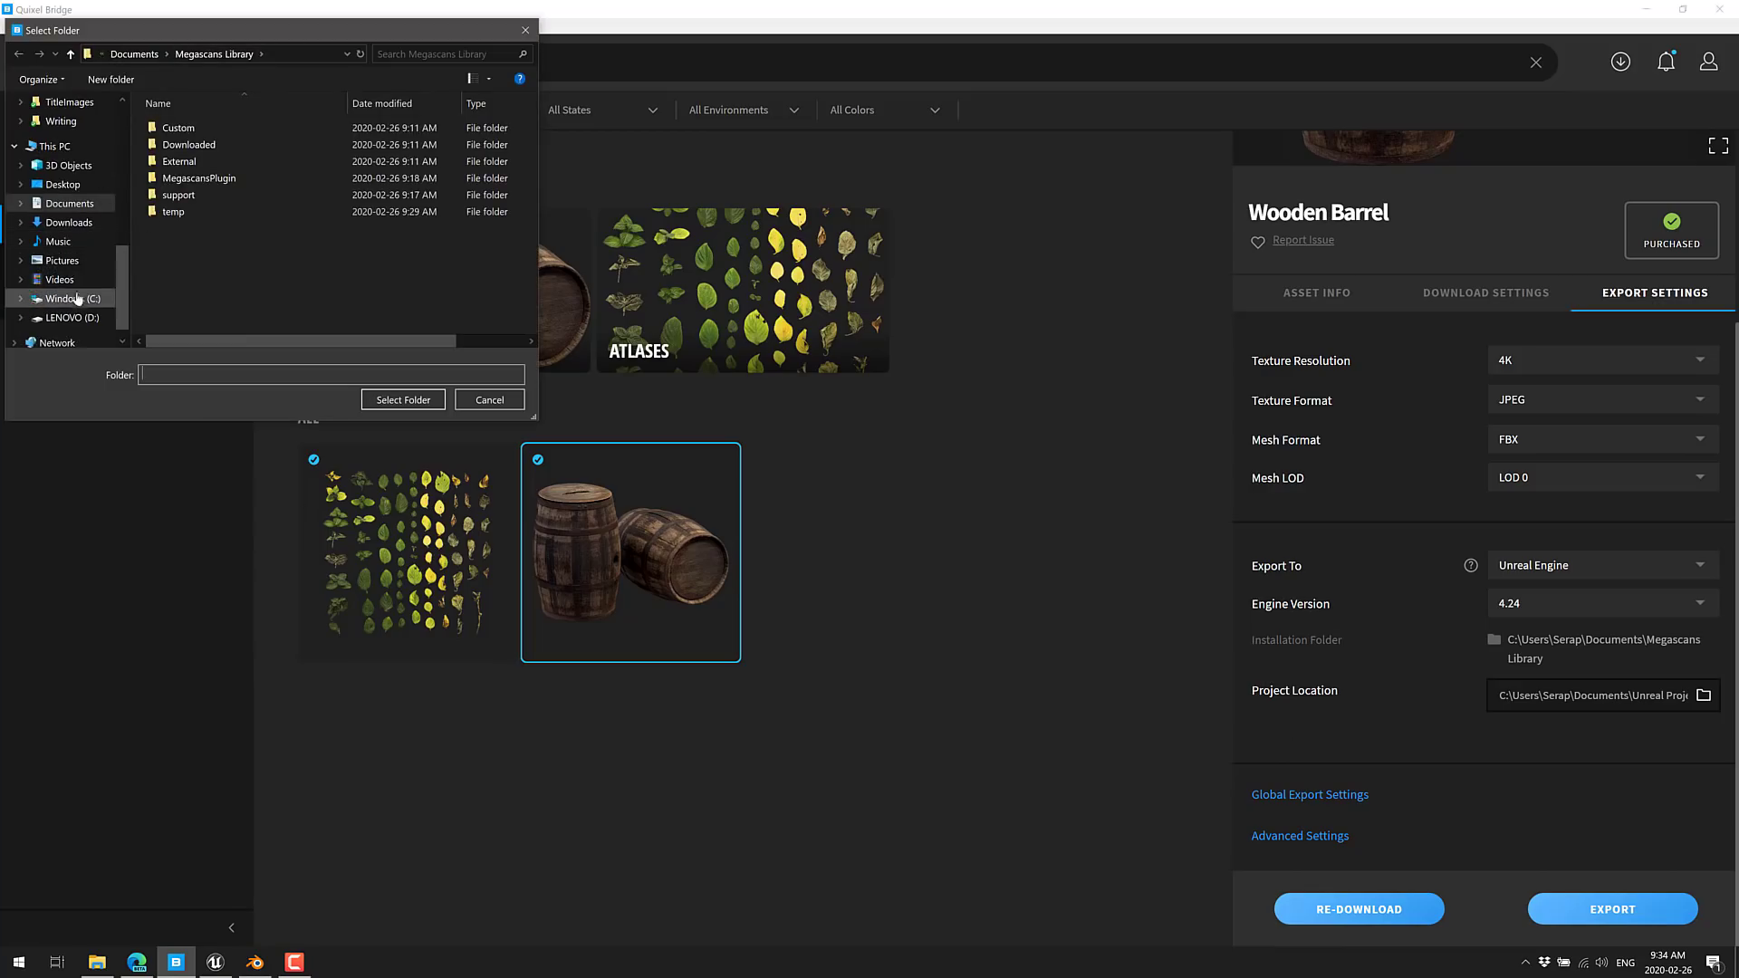
{"action": "left_click", "coordinate": [69, 204]}
{"action": "scroll", "coordinate": [252, 244], "scroll_direction": "down", "scroll_amount": 5}
{"action": "scroll", "coordinate": [252, 243], "scroll_direction": "down", "scroll_amount": 6}
{"action": "scroll", "coordinate": [252, 243], "scroll_direction": "down", "scroll_amount": 3}
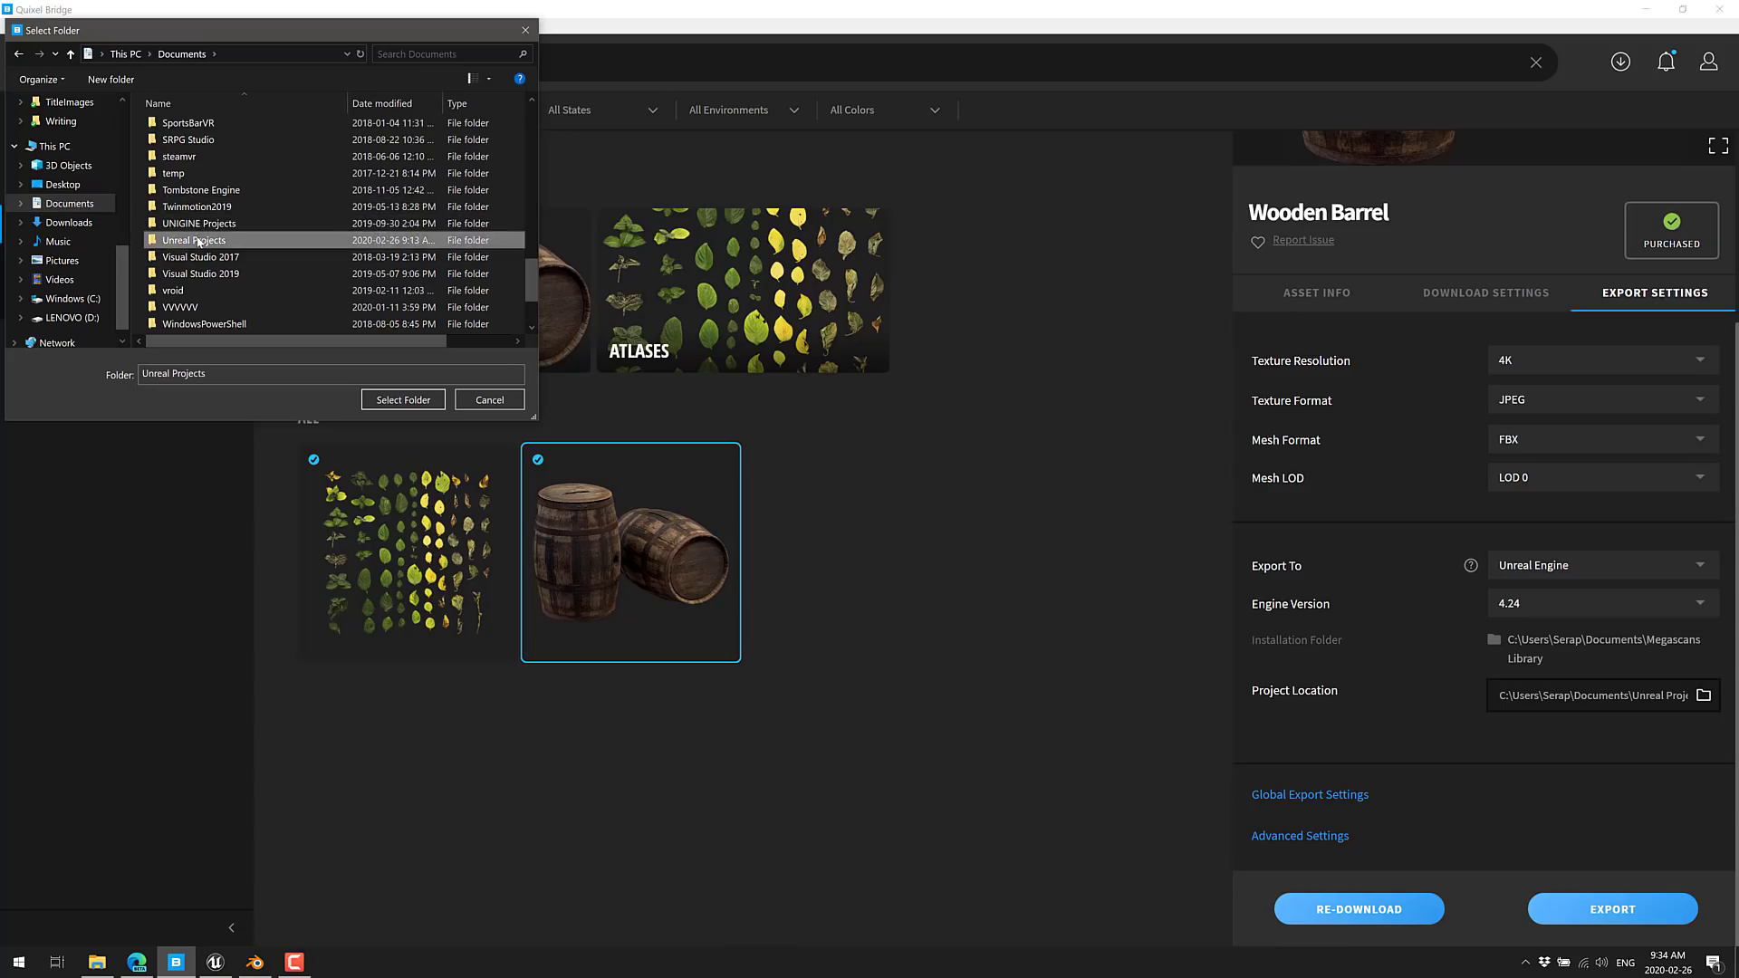
{"action": "double_click", "coordinate": [199, 242]}
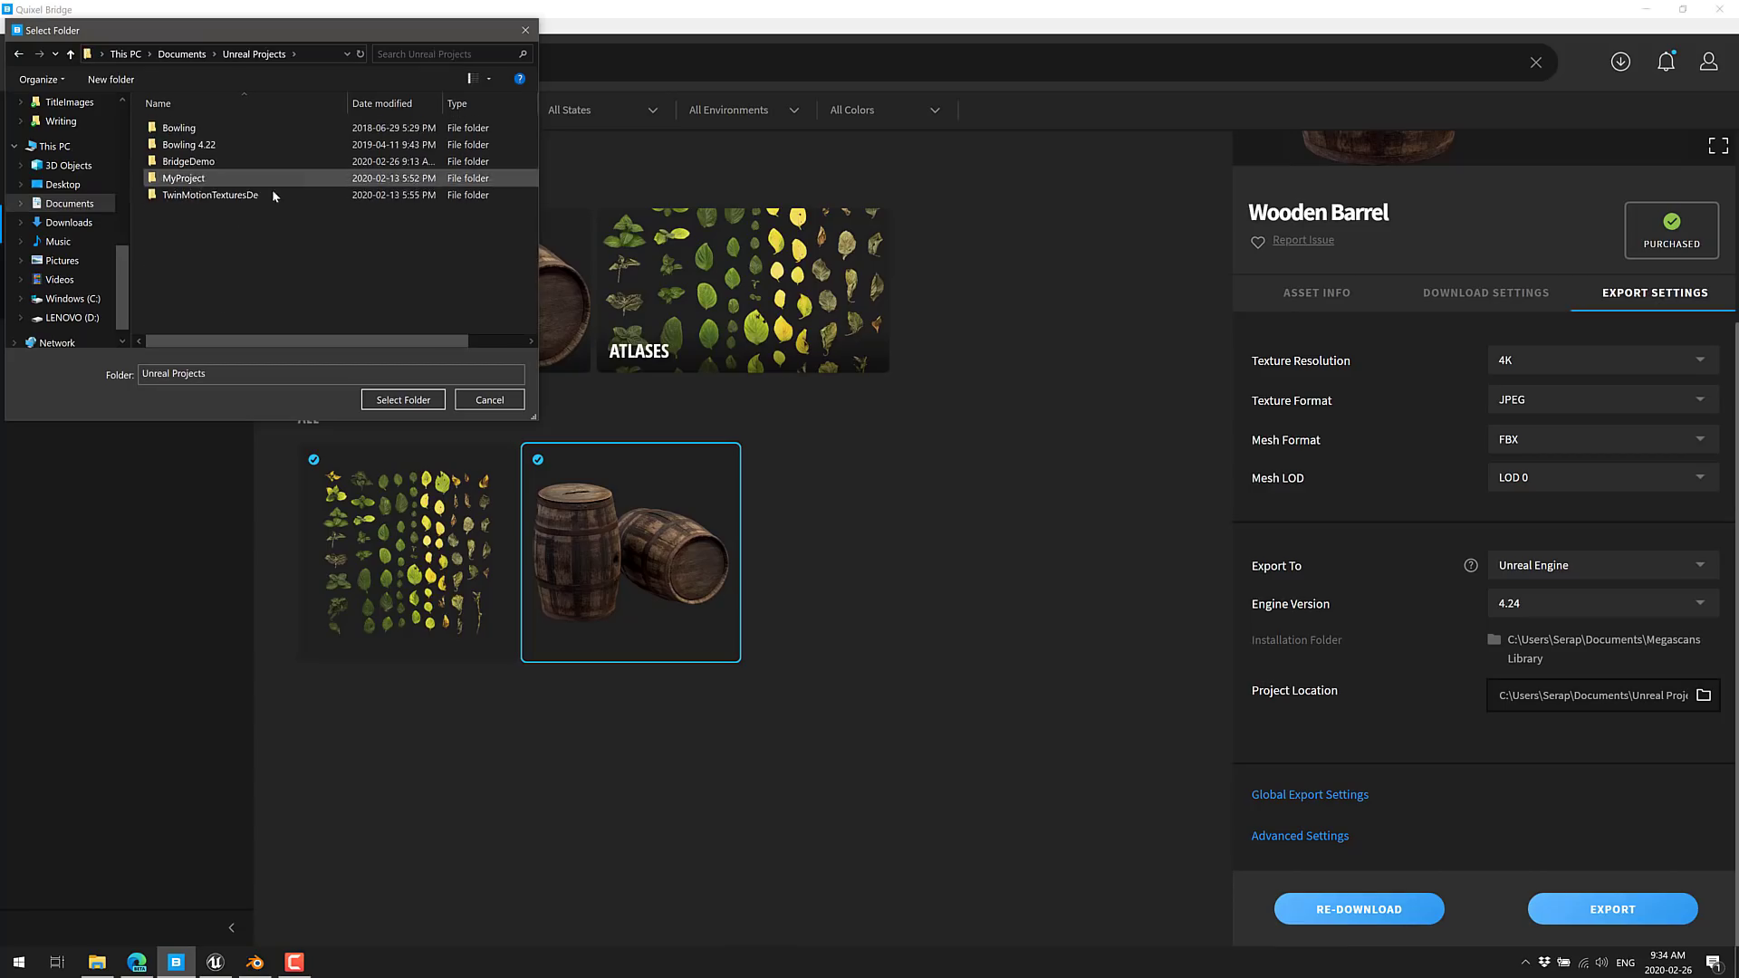
{"action": "double_click", "coordinate": [191, 163]}
{"action": "left_click", "coordinate": [403, 399]}
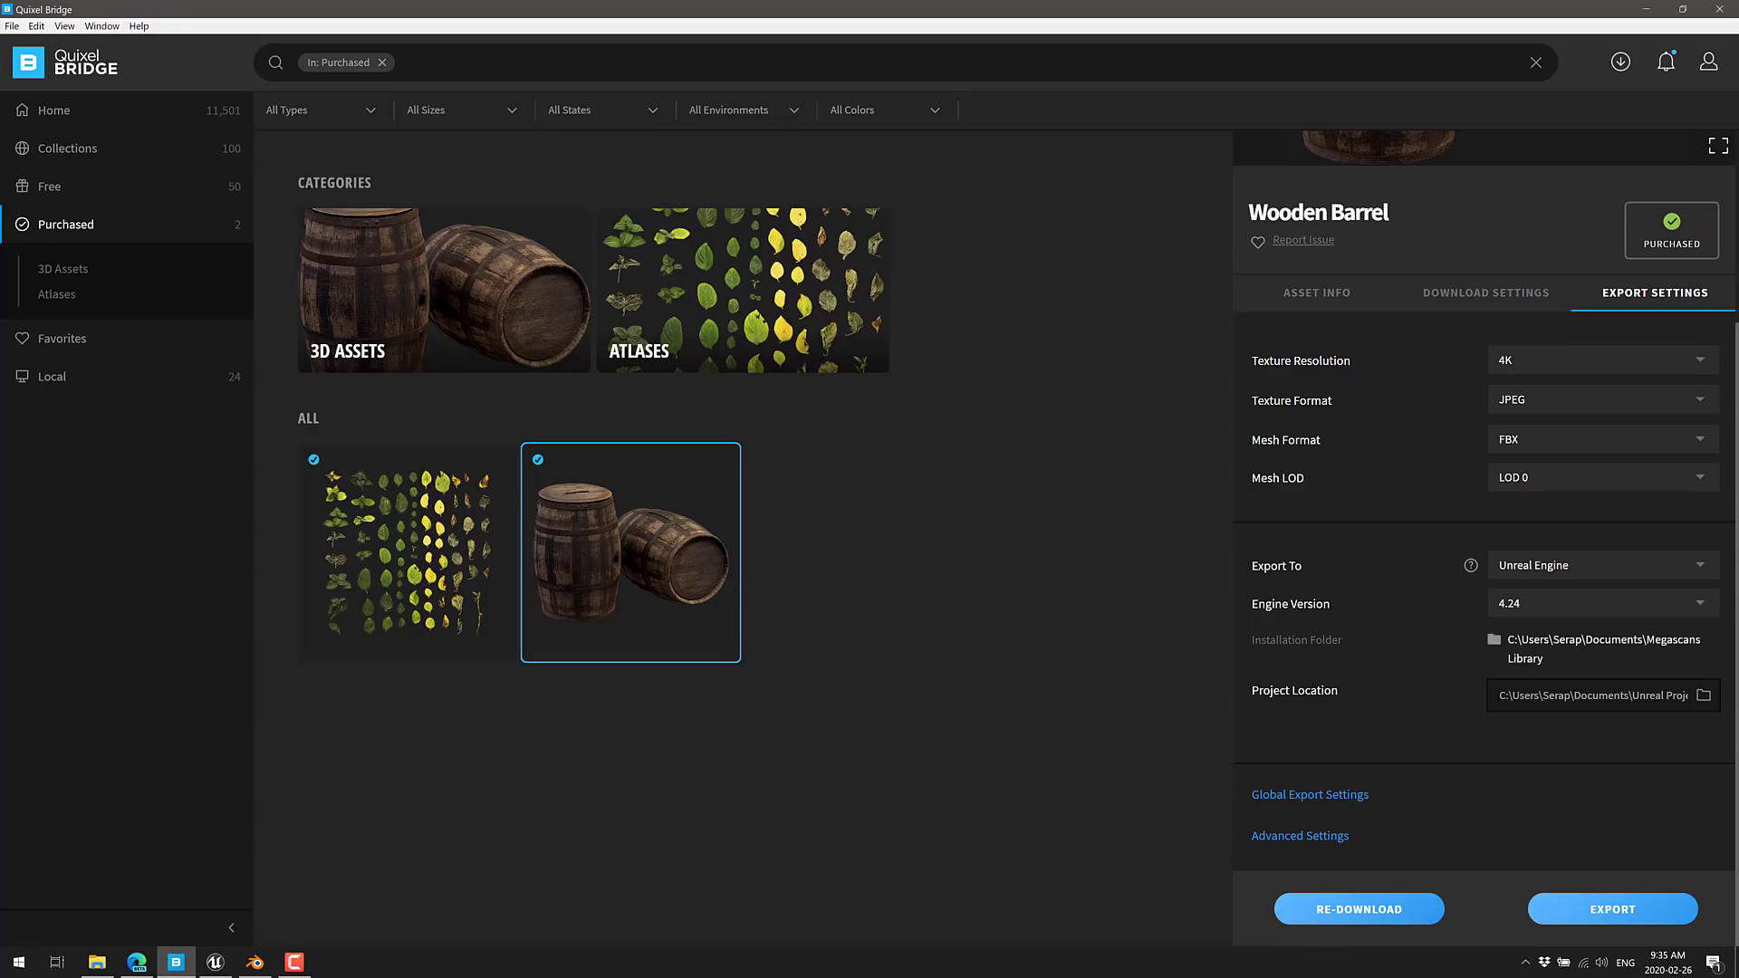
Step: Open the global export settings and look at the Customize Filename Format options
{"action": "left_click", "coordinate": [1356, 797]}
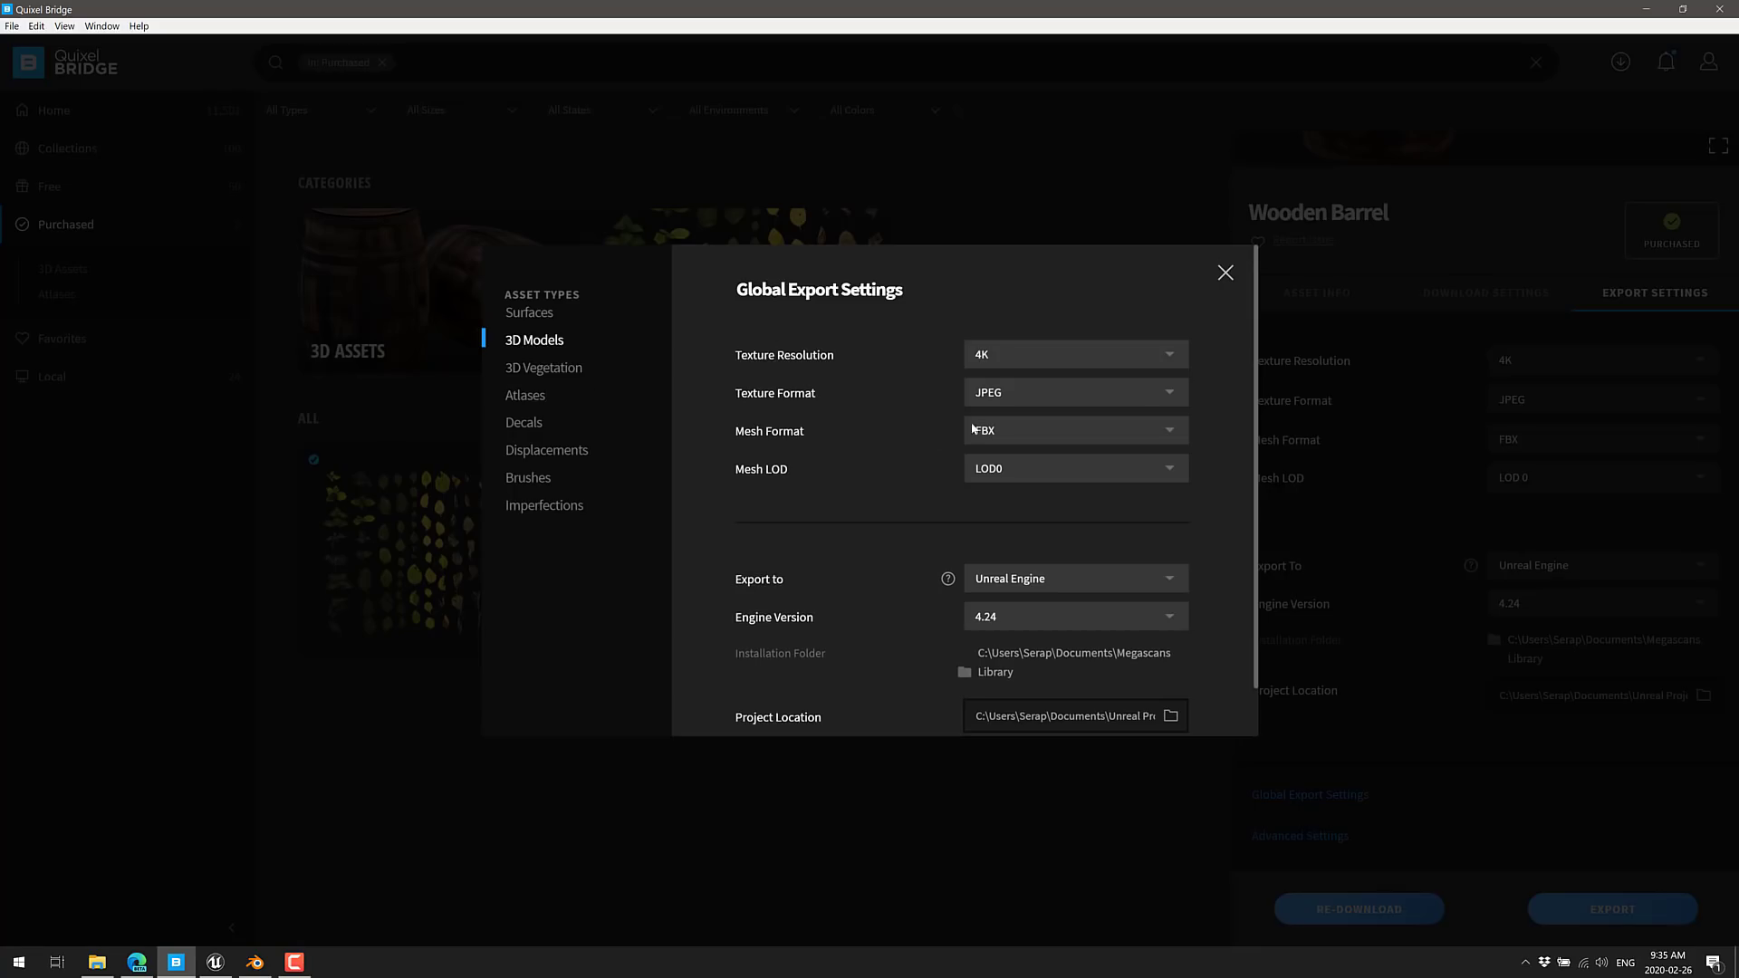
{"action": "scroll", "coordinate": [972, 427], "scroll_direction": "down", "scroll_amount": 1}
{"action": "scroll", "coordinate": [832, 416], "scroll_direction": "up", "scroll_amount": 1}
{"action": "scroll", "coordinate": [797, 543], "scroll_direction": "down", "scroll_amount": 1}
{"action": "left_click", "coordinate": [841, 613]}
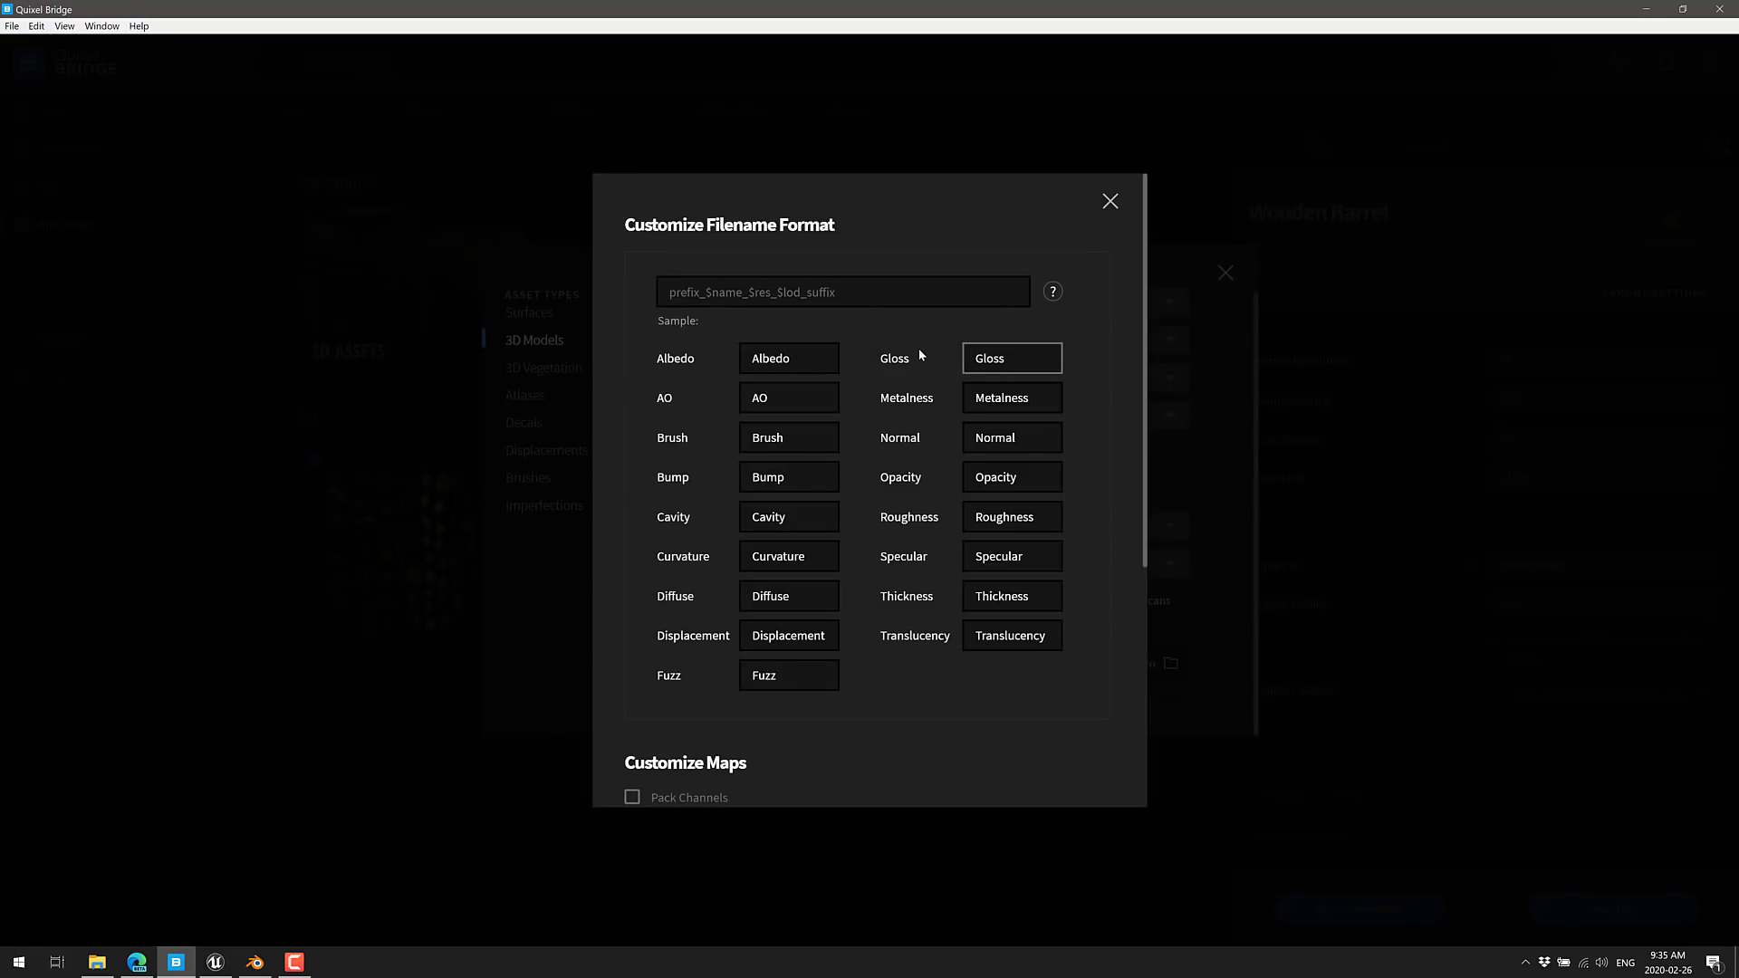
{"action": "key", "text": "Escape"}
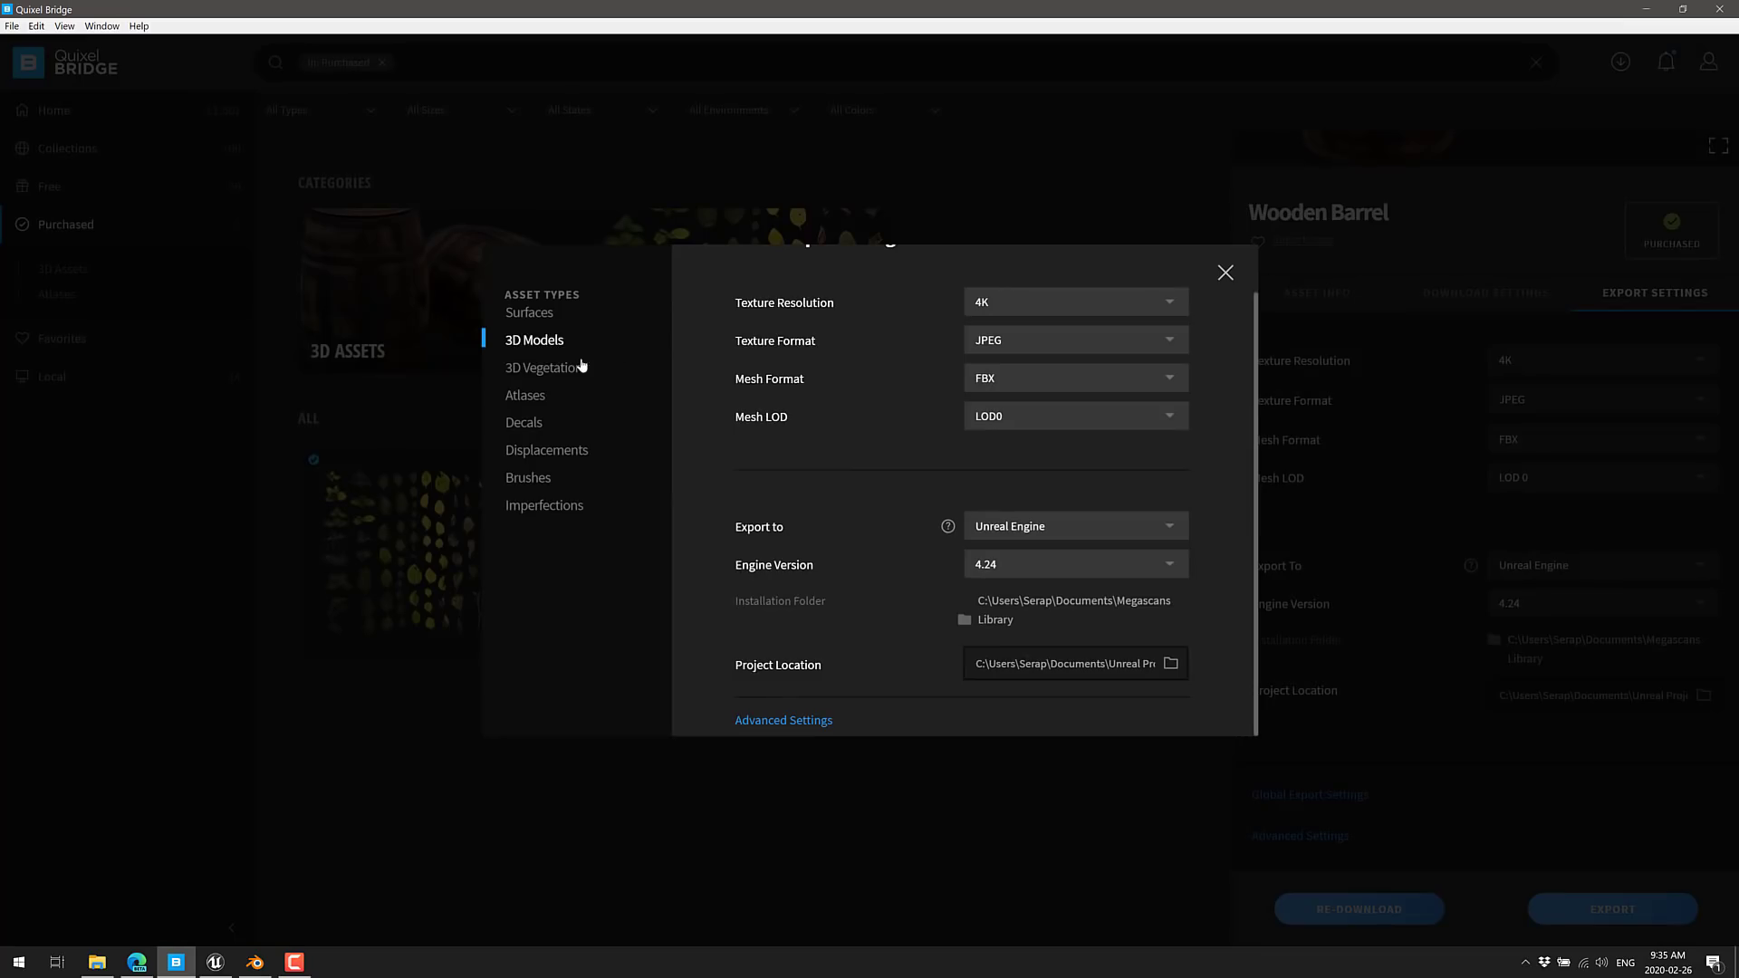
Step: Review 3D Vegetation, Atlases, Decals, Displacements and Imperfections settings, then close global settings
{"action": "left_click", "coordinate": [580, 367]}
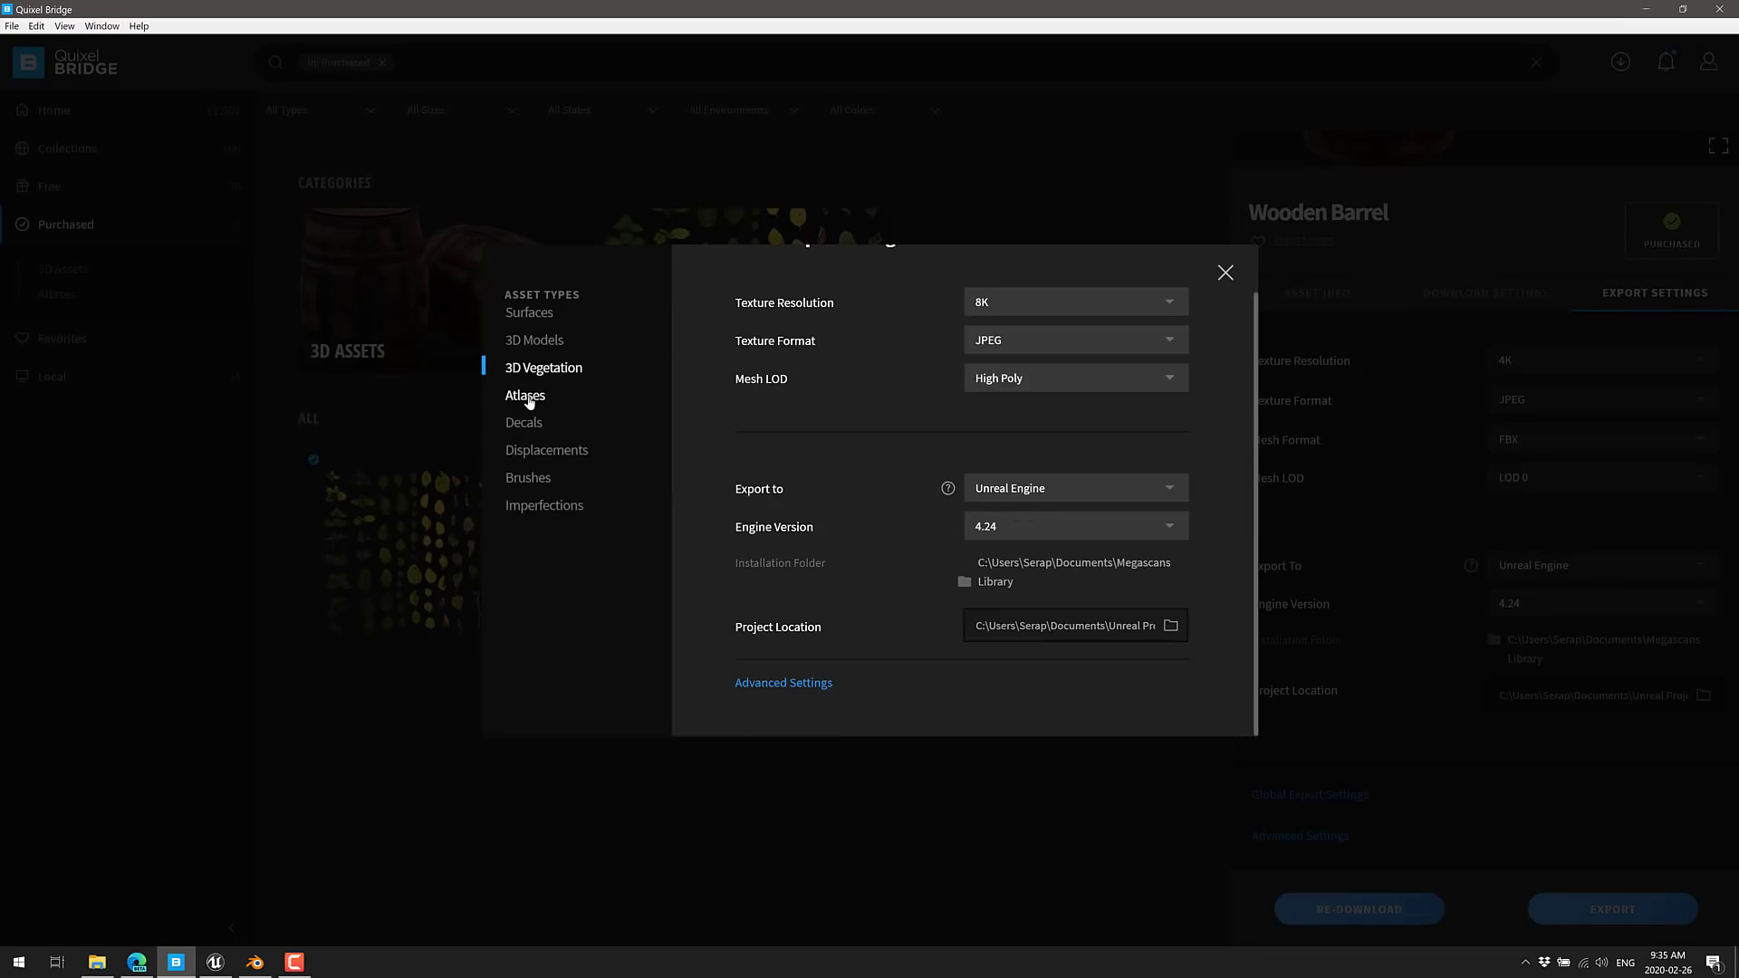
{"action": "left_click", "coordinate": [530, 399]}
{"action": "left_click", "coordinate": [535, 425]}
{"action": "left_click", "coordinate": [546, 451]}
{"action": "left_click", "coordinate": [544, 505]}
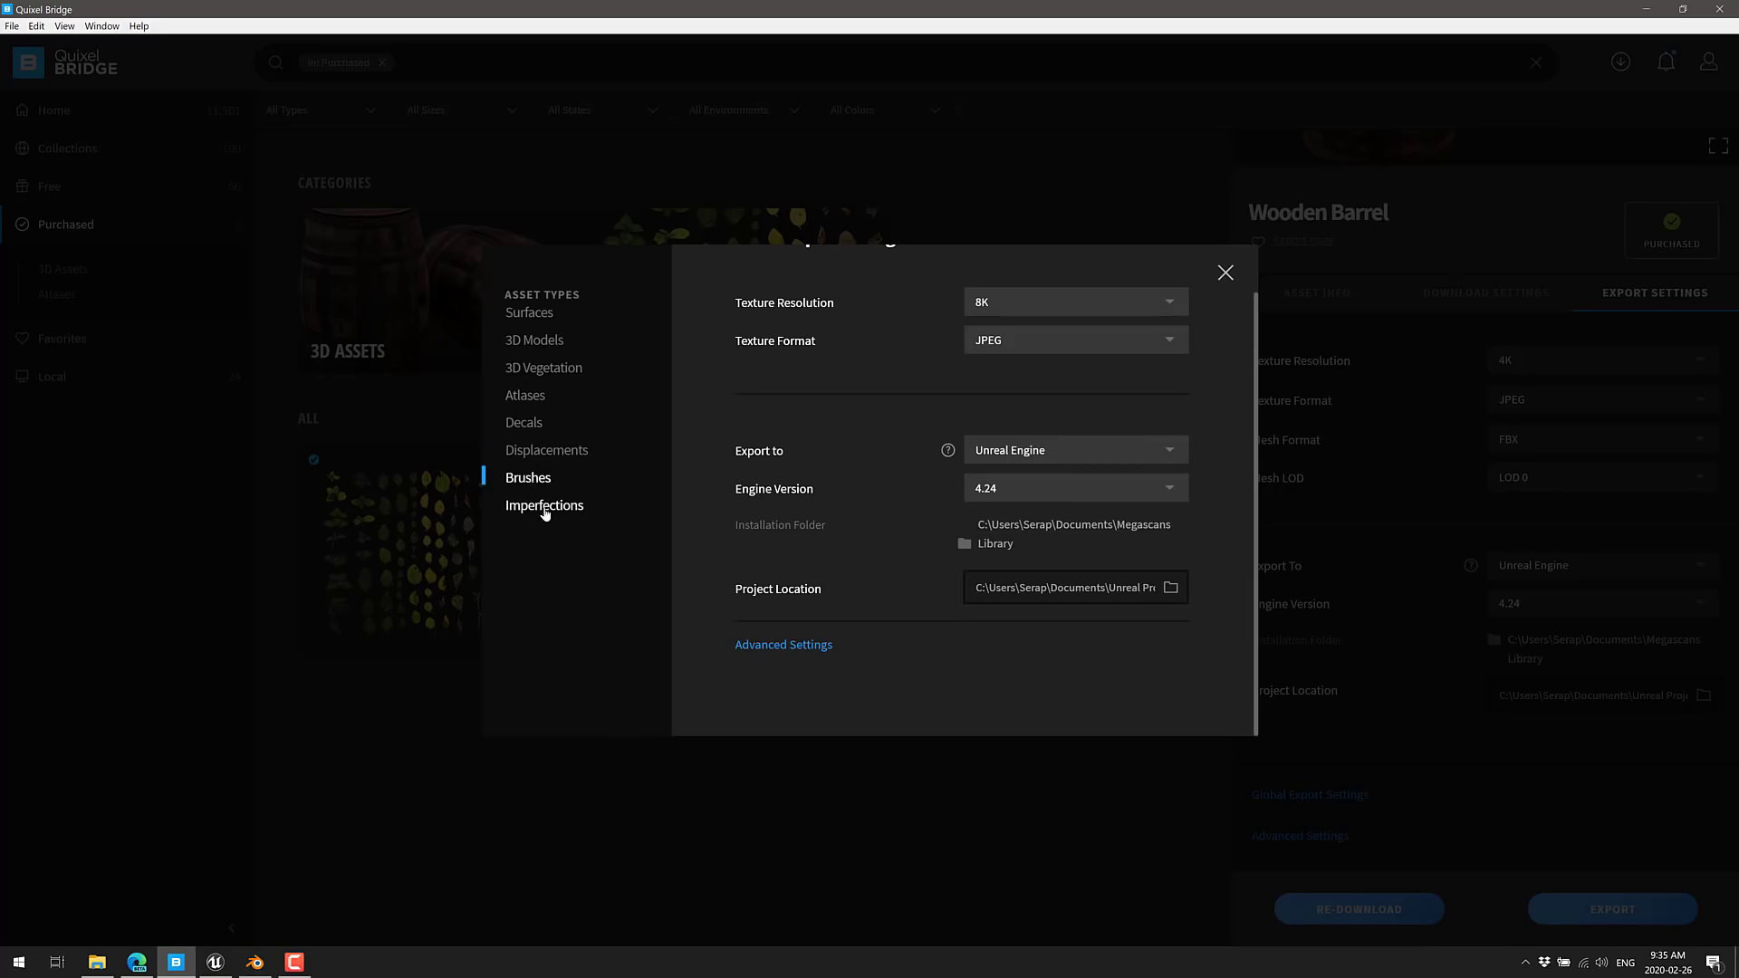
{"action": "left_click", "coordinate": [1226, 274]}
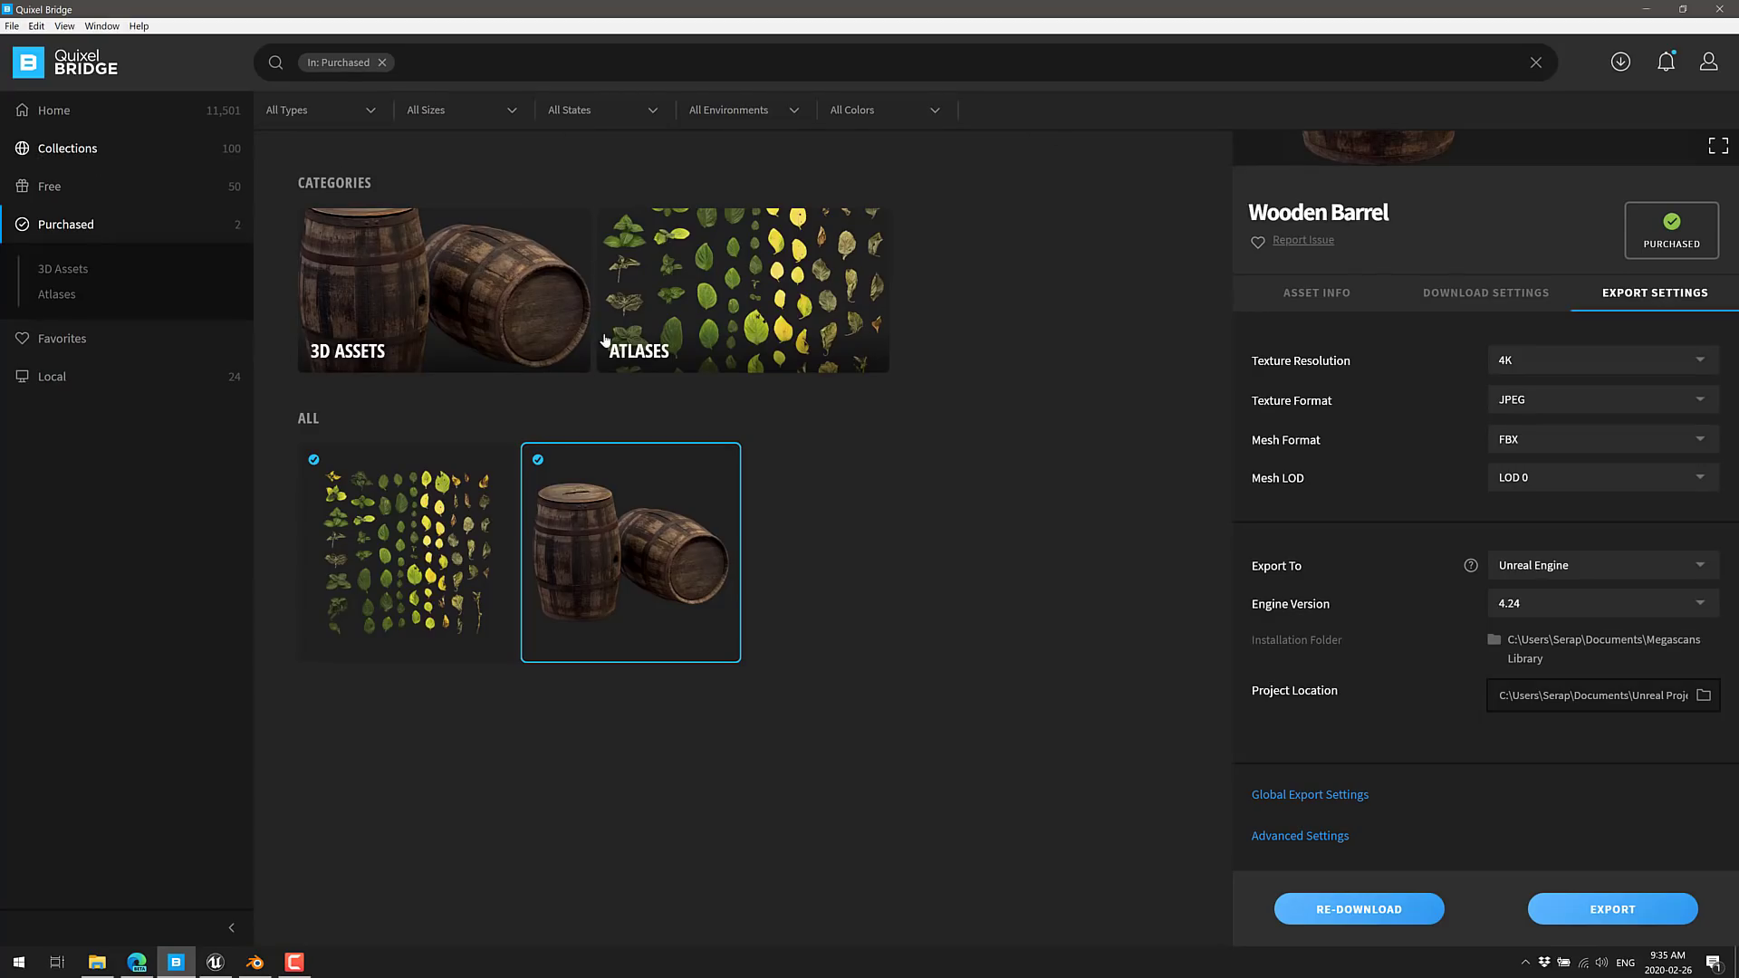
Step: Browse Collections to Environment > Urban, showing Abandoned Factory, City Street and Rubble
{"action": "left_click", "coordinate": [86, 155]}
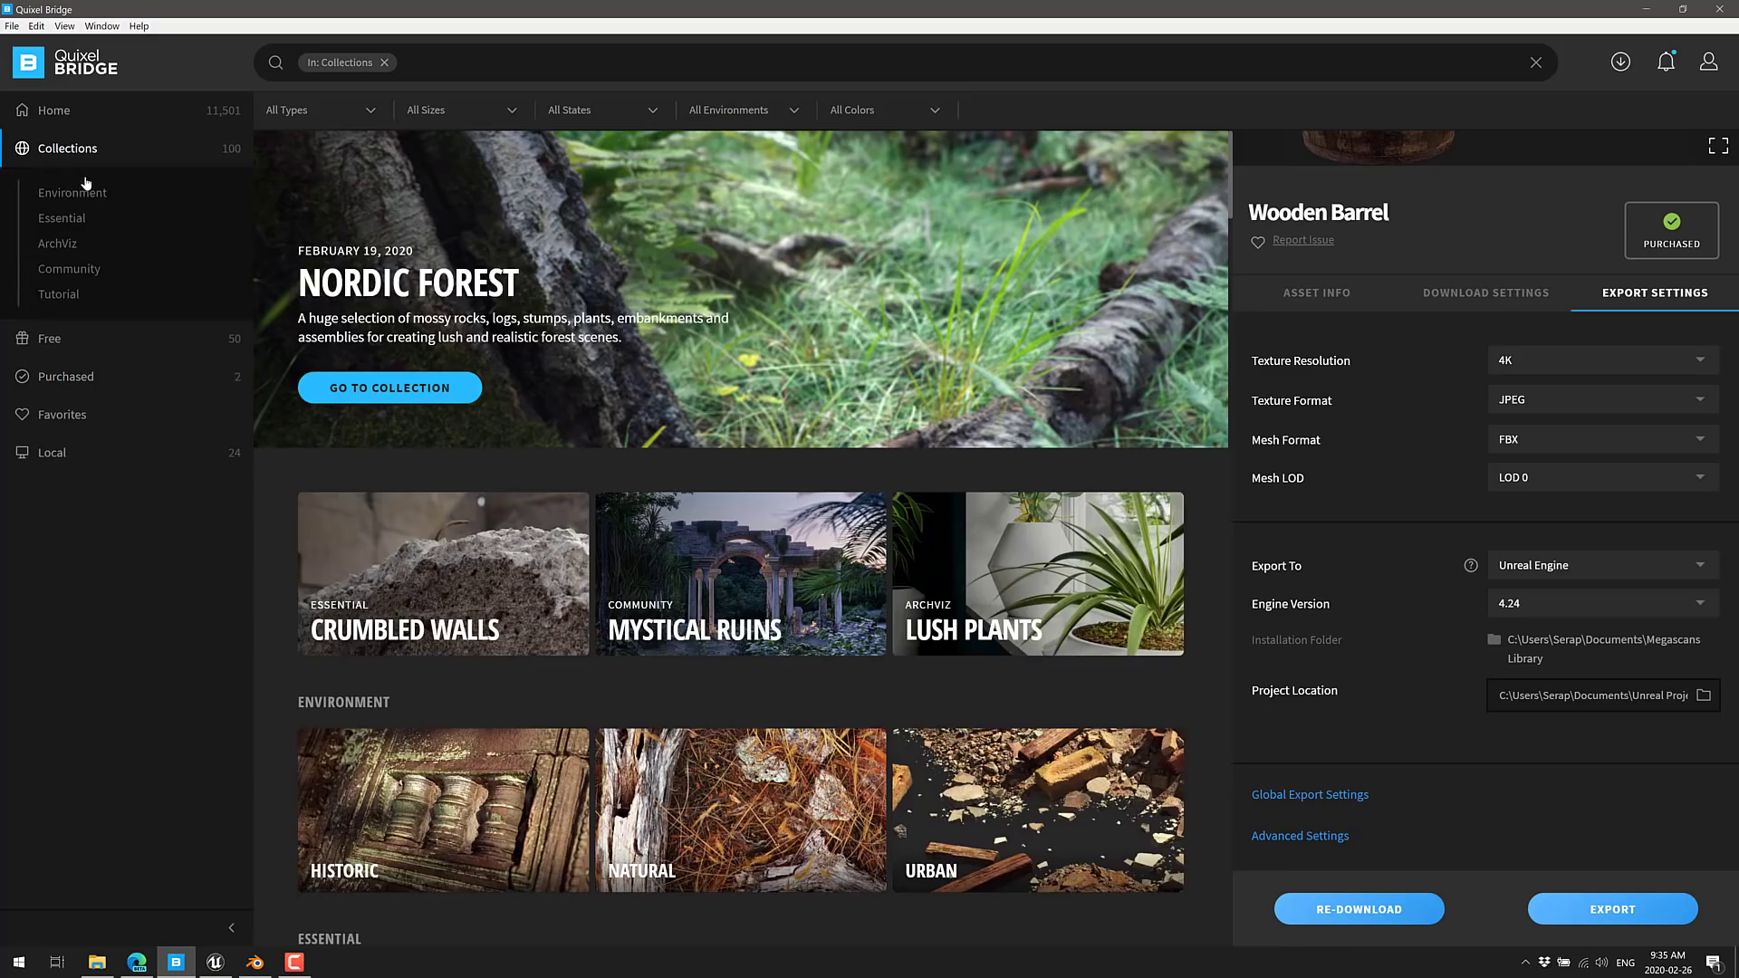
{"action": "scroll", "coordinate": [827, 612], "scroll_direction": "down", "scroll_amount": 2}
{"action": "scroll", "coordinate": [829, 621], "scroll_direction": "down", "scroll_amount": 5}
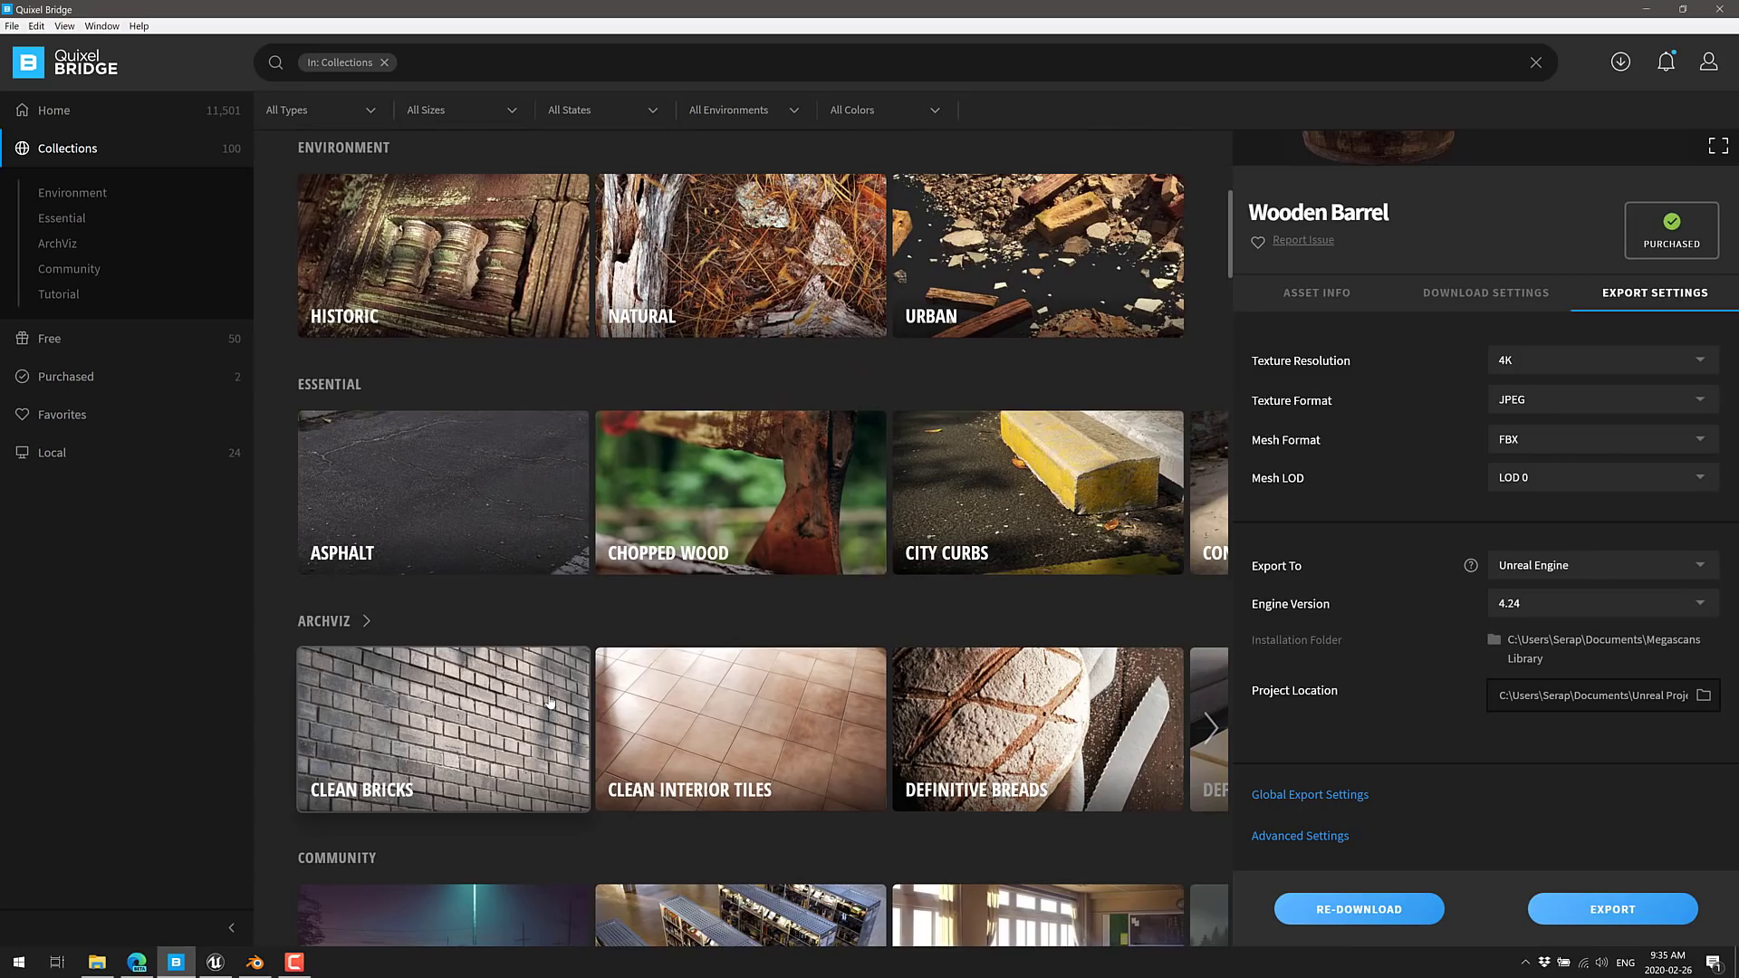
{"action": "left_click", "coordinate": [1064, 225]}
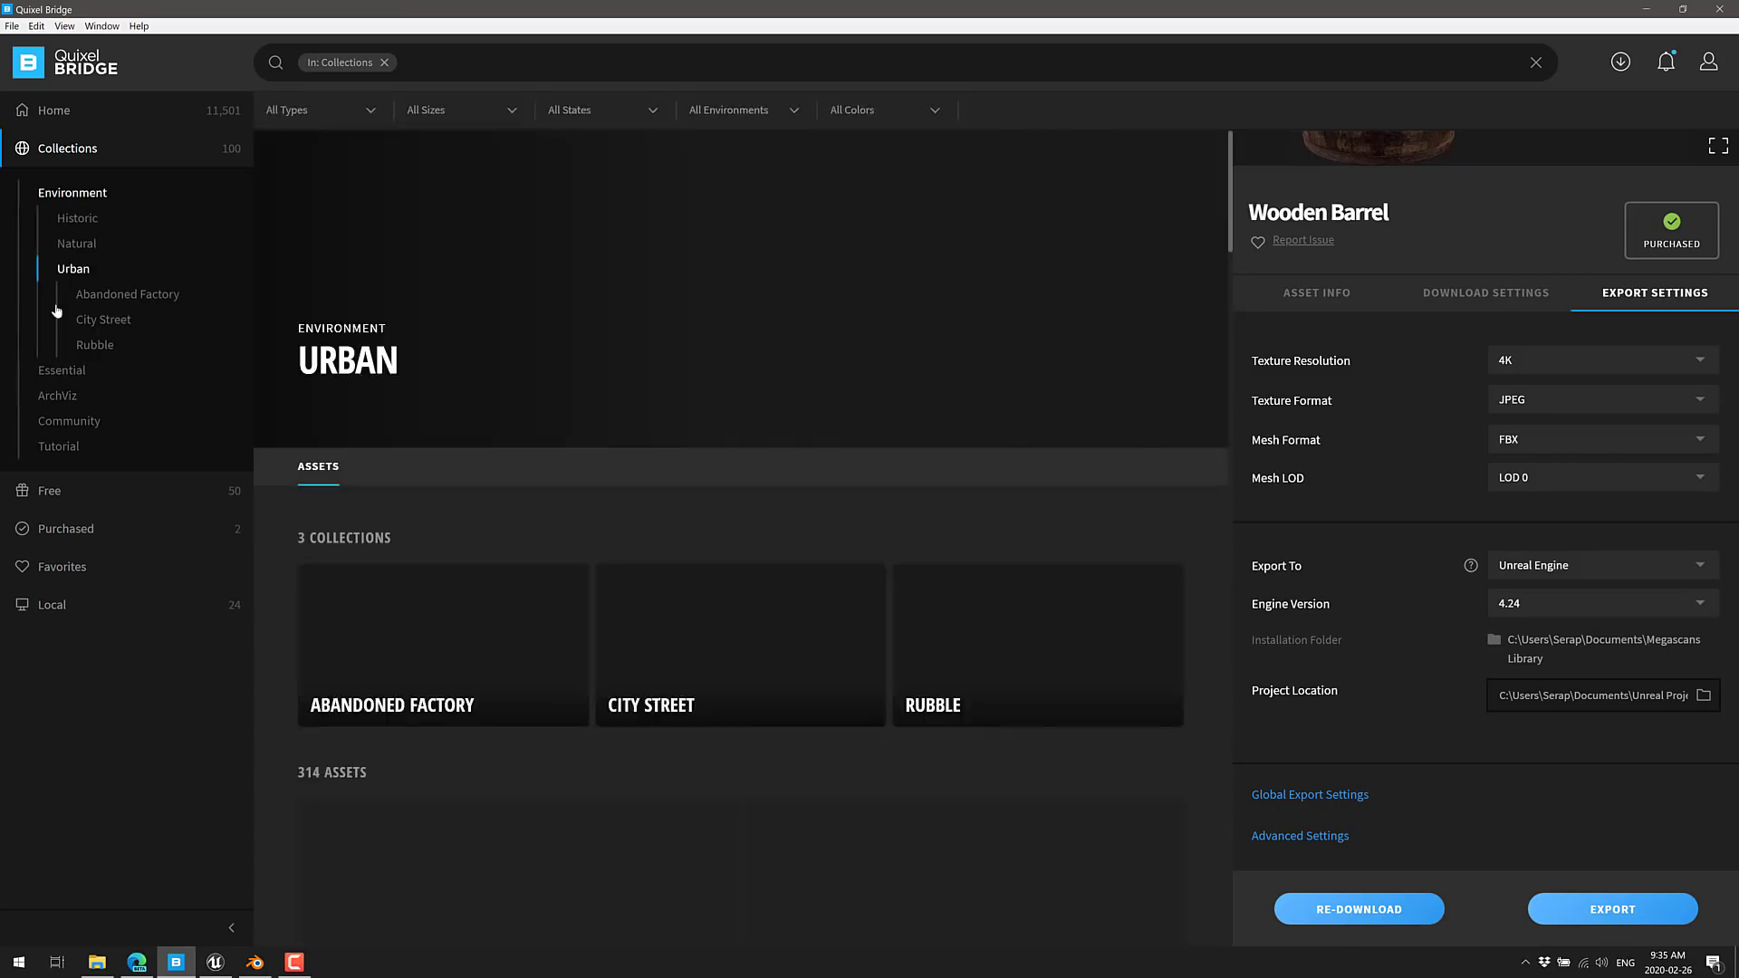
{"action": "scroll", "coordinate": [616, 690], "scroll_direction": "down", "scroll_amount": 3}
{"action": "scroll", "coordinate": [617, 689], "scroll_direction": "up", "scroll_amount": 3}
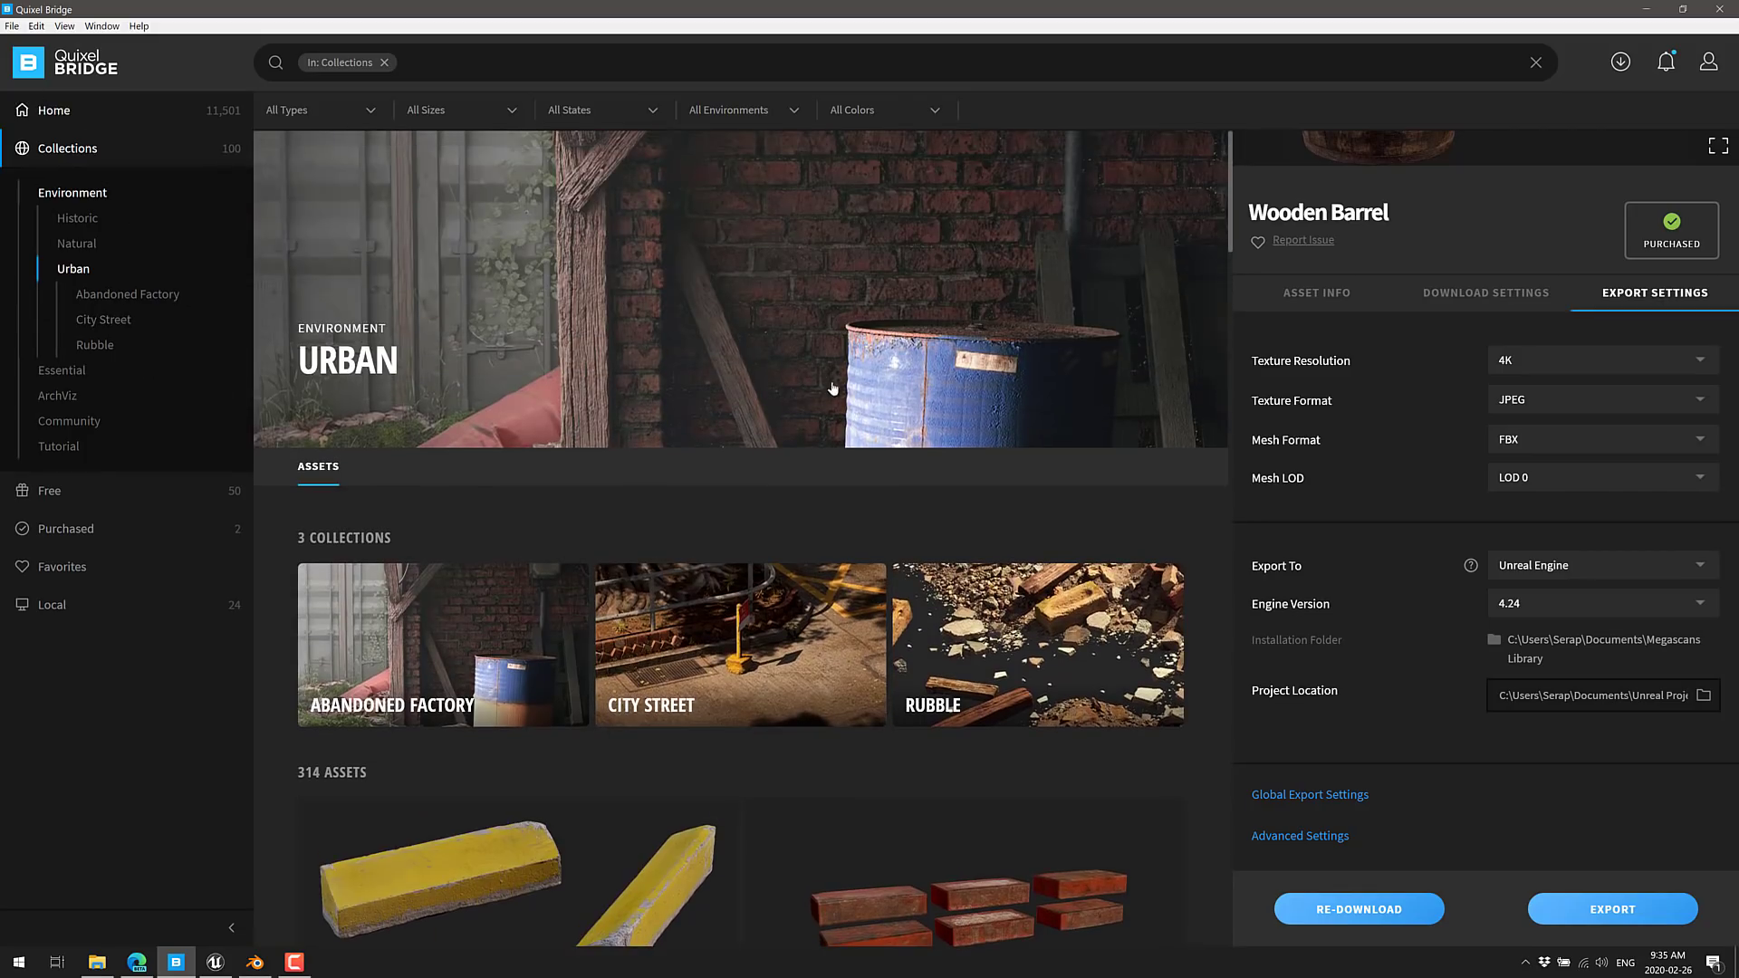
Step: Remove the Collections filter and search for 'steel'
{"action": "left_click", "coordinate": [384, 62]}
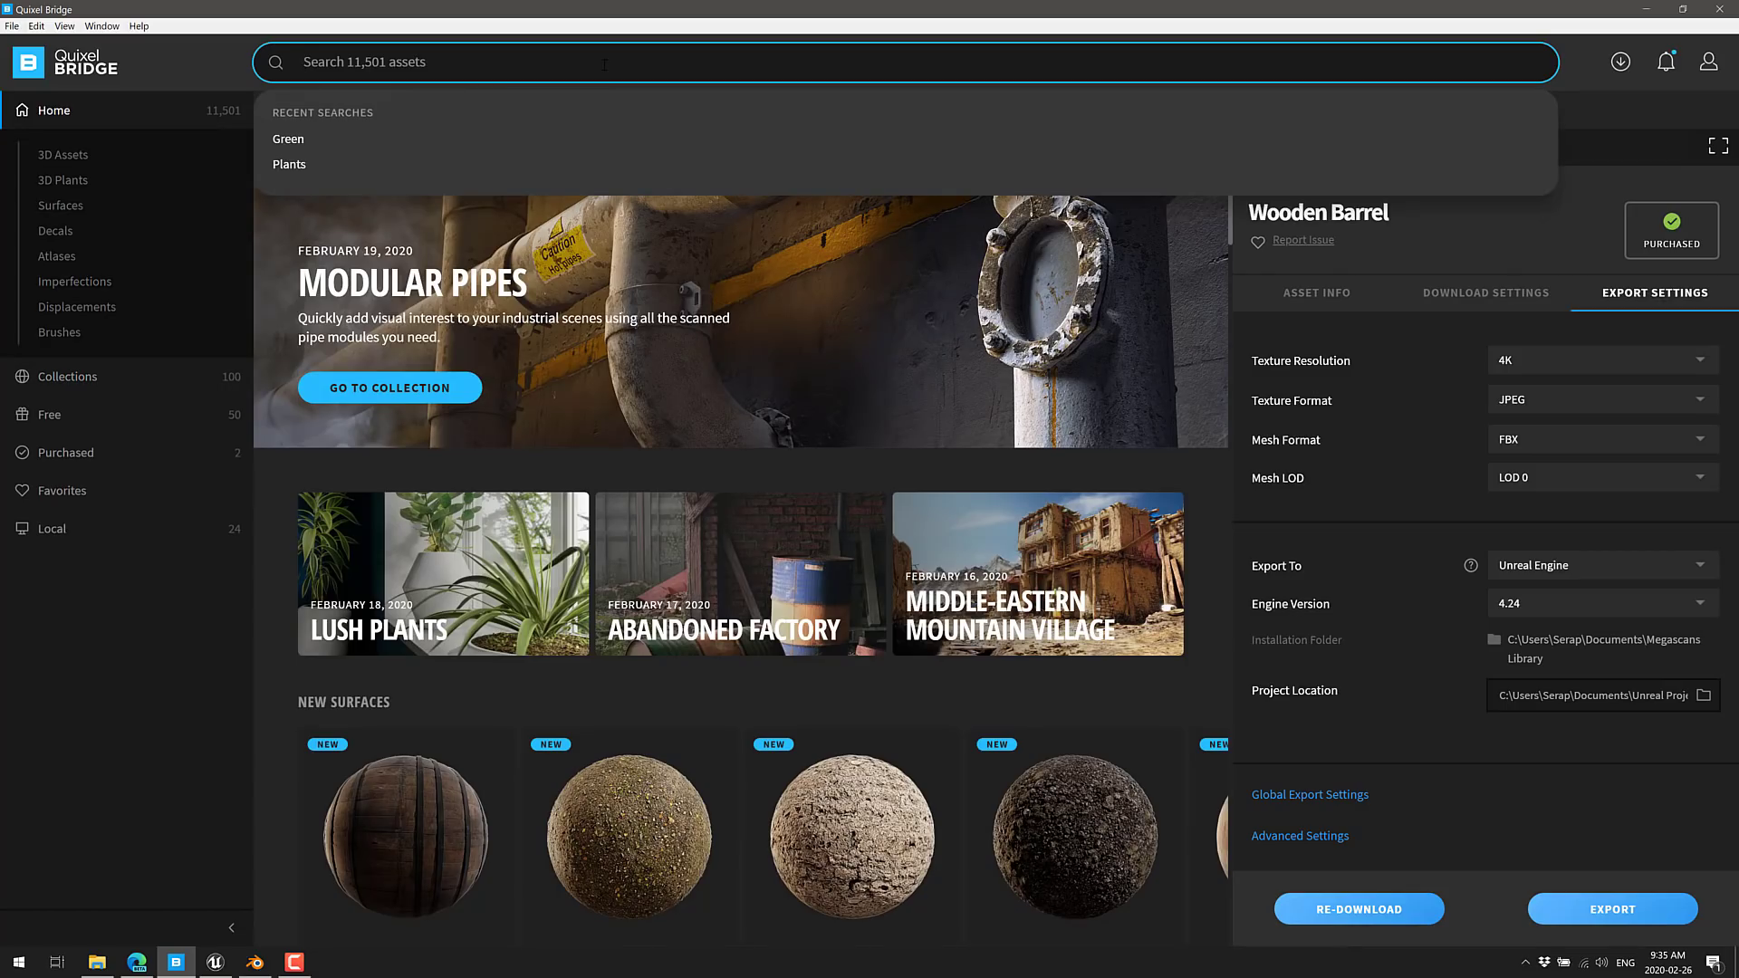
{"action": "type", "text": "steel"}
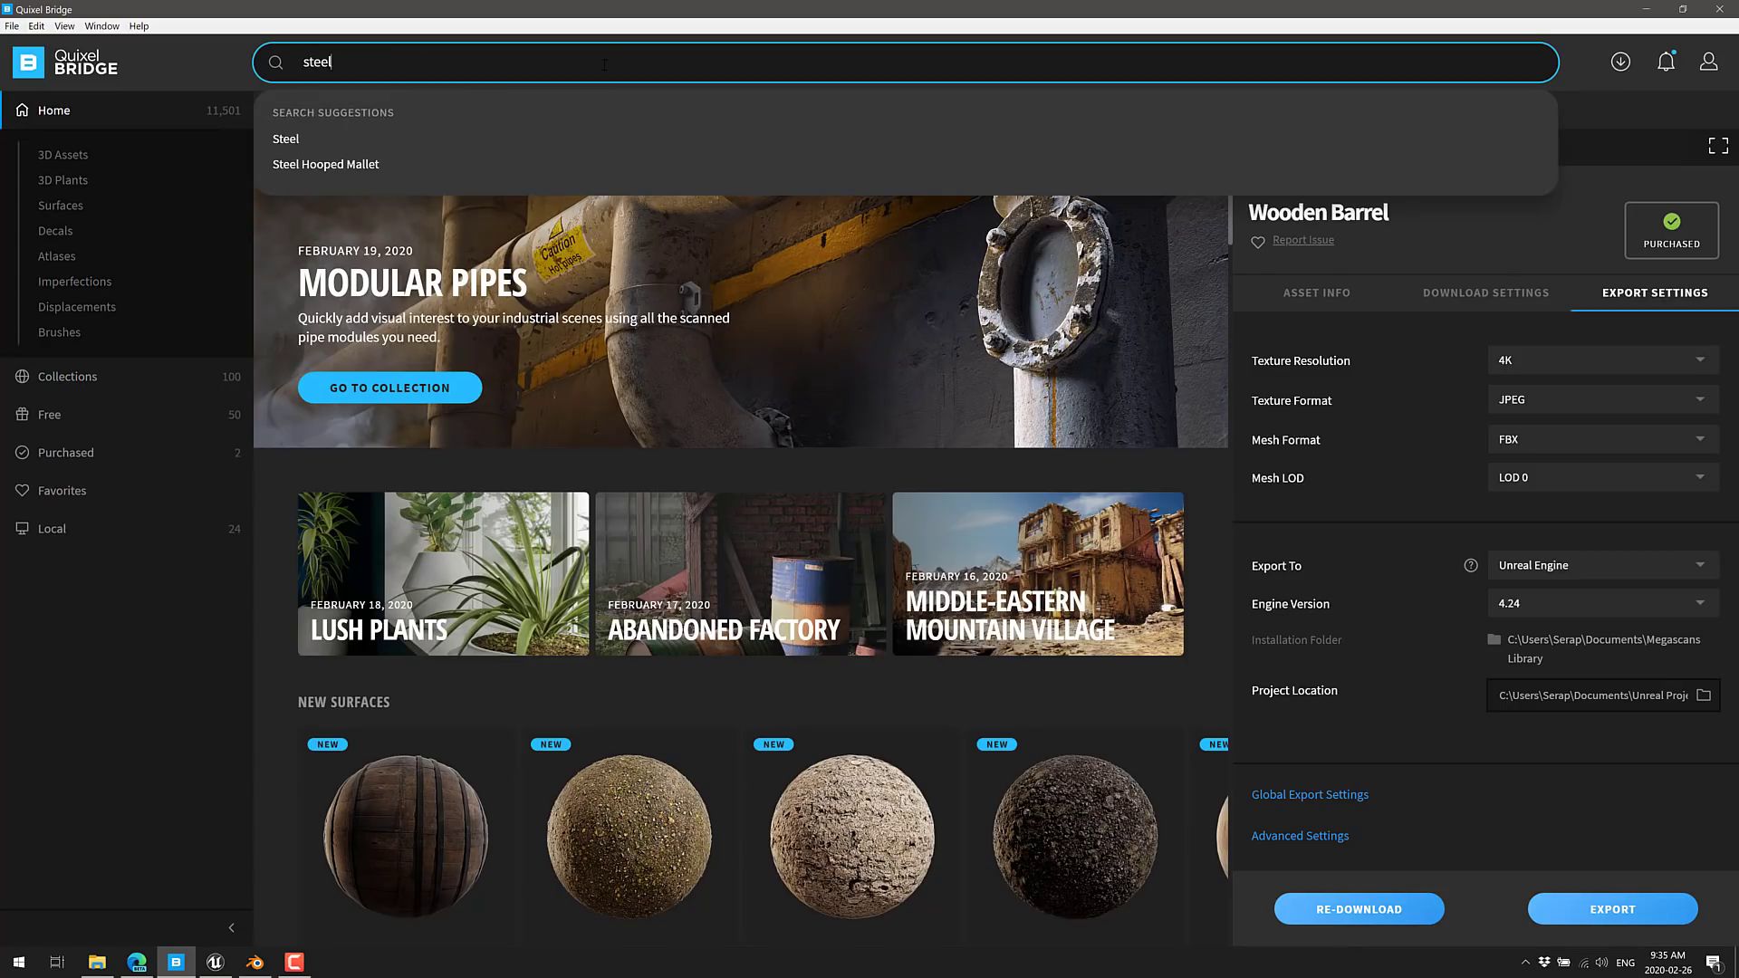
{"action": "key", "text": "Return"}
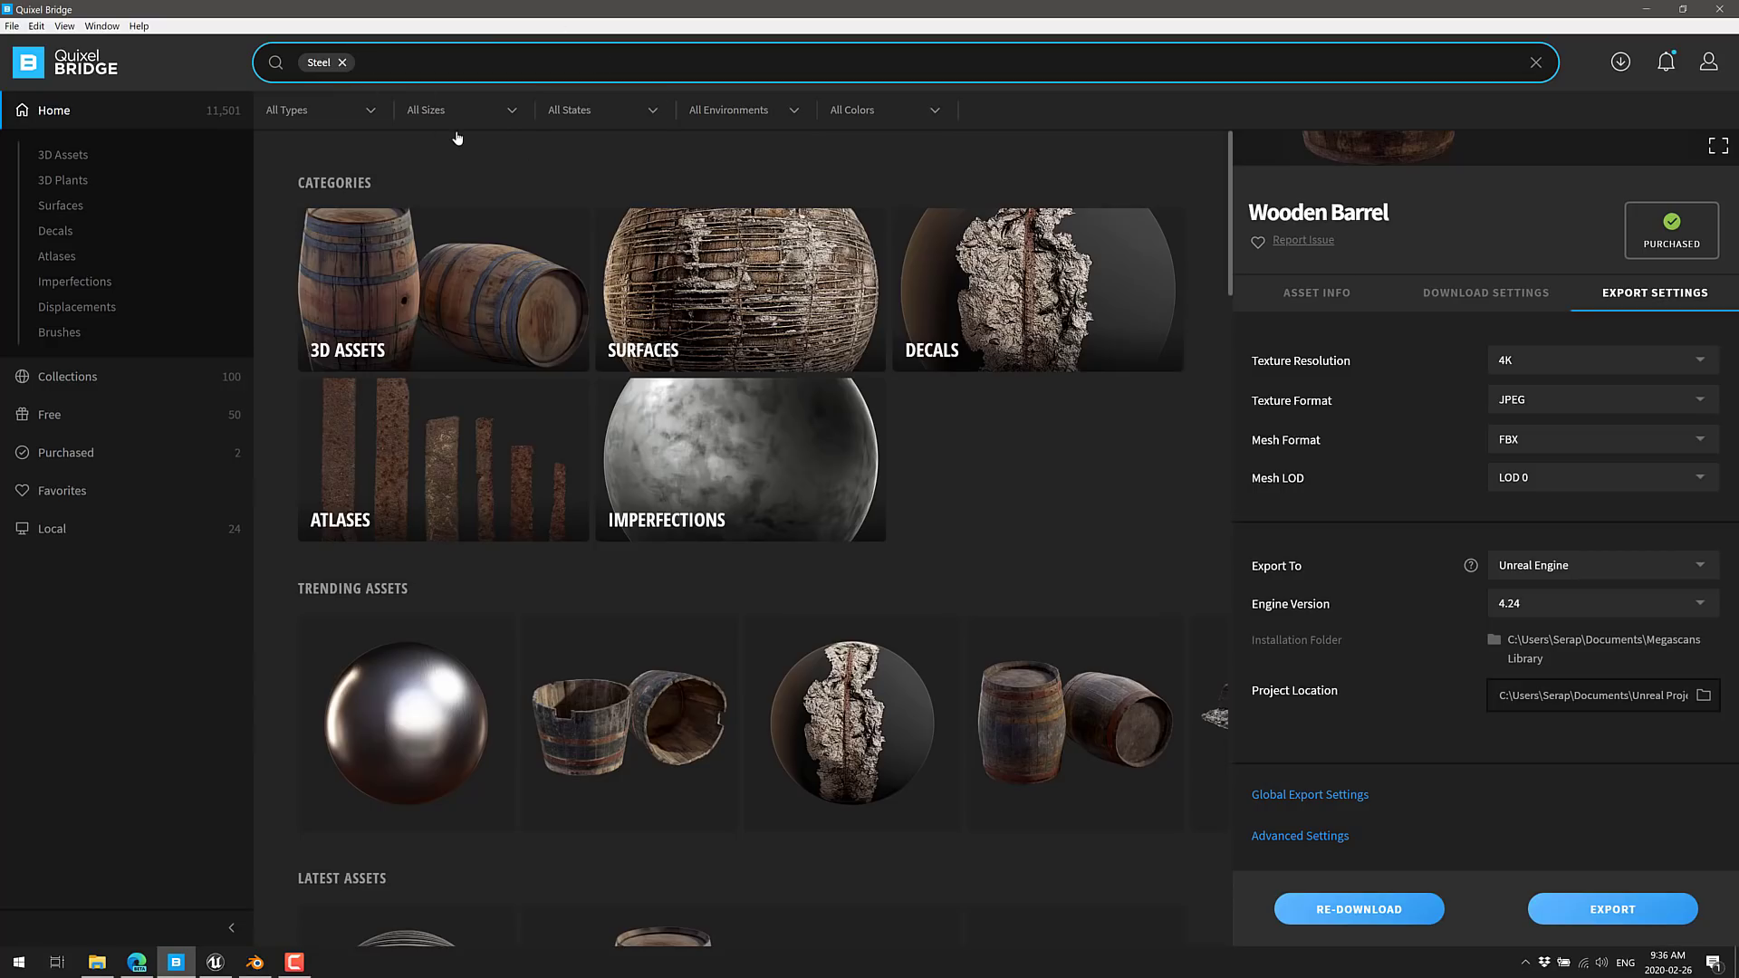
Step: Browse the 3D Assets category page with subcategories like Antique, Brick, Concrete and Wood
{"action": "left_click", "coordinate": [61, 156]}
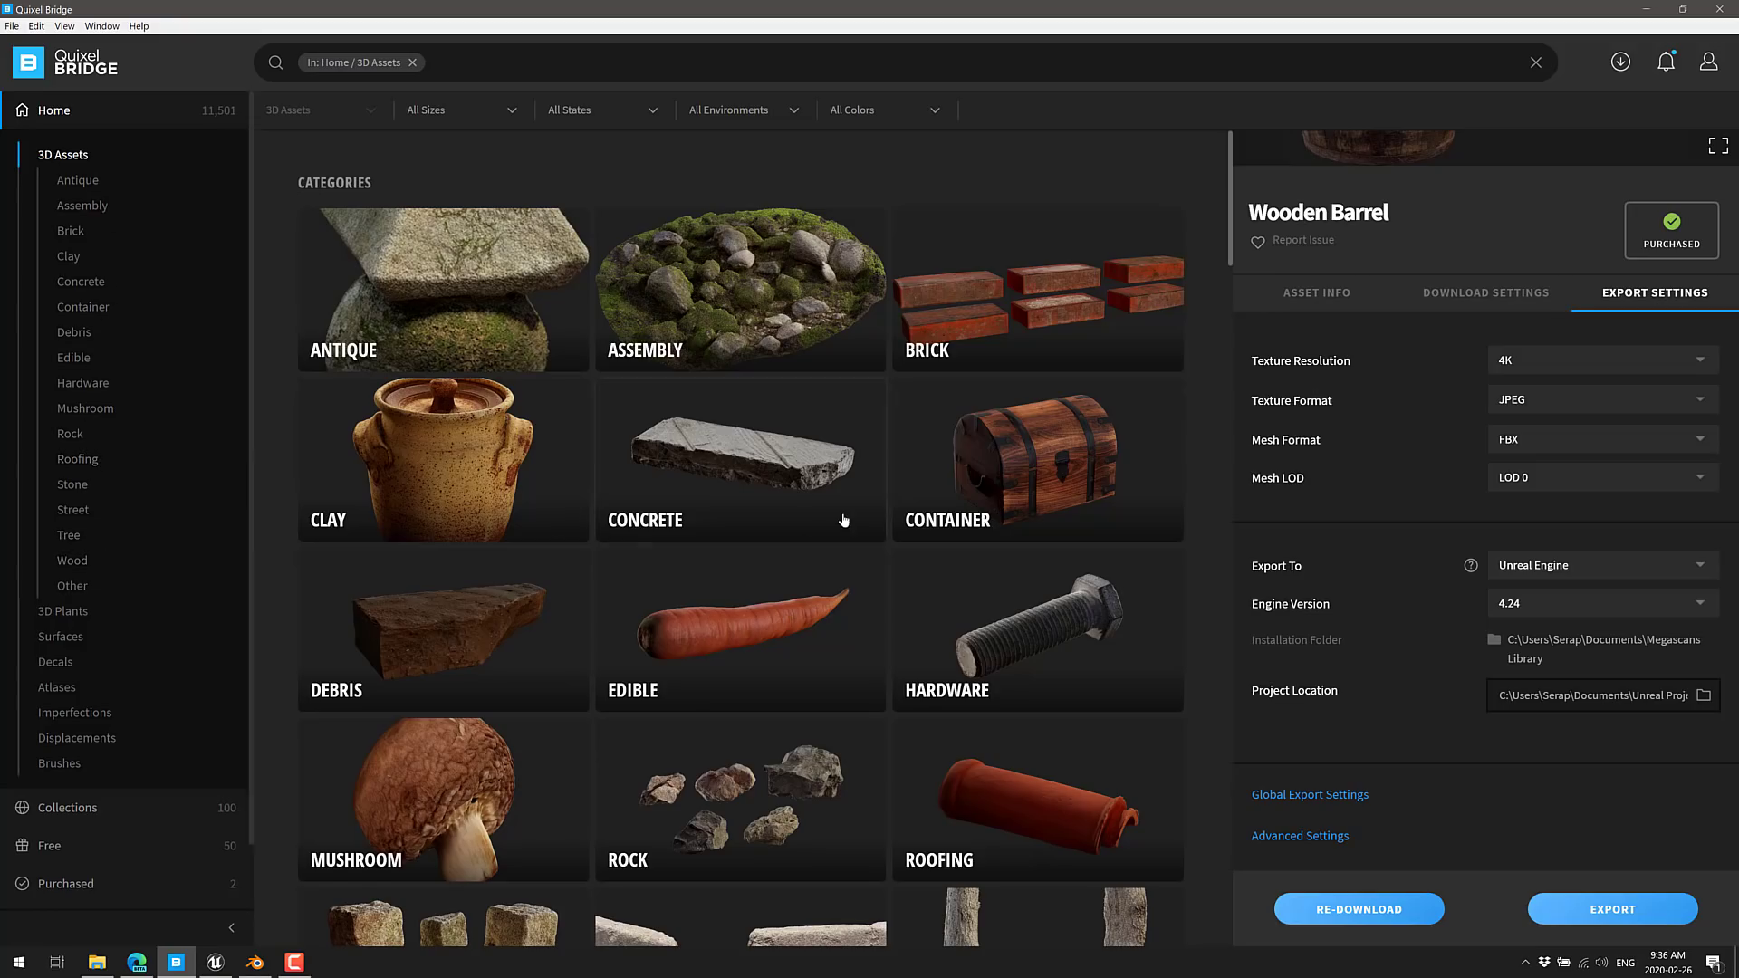
{"action": "scroll", "coordinate": [844, 512], "scroll_direction": "down", "scroll_amount": 4}
{"action": "scroll", "coordinate": [847, 519], "scroll_direction": "up", "scroll_amount": 2}
{"action": "scroll", "coordinate": [847, 519], "scroll_direction": "up", "scroll_amount": 2}
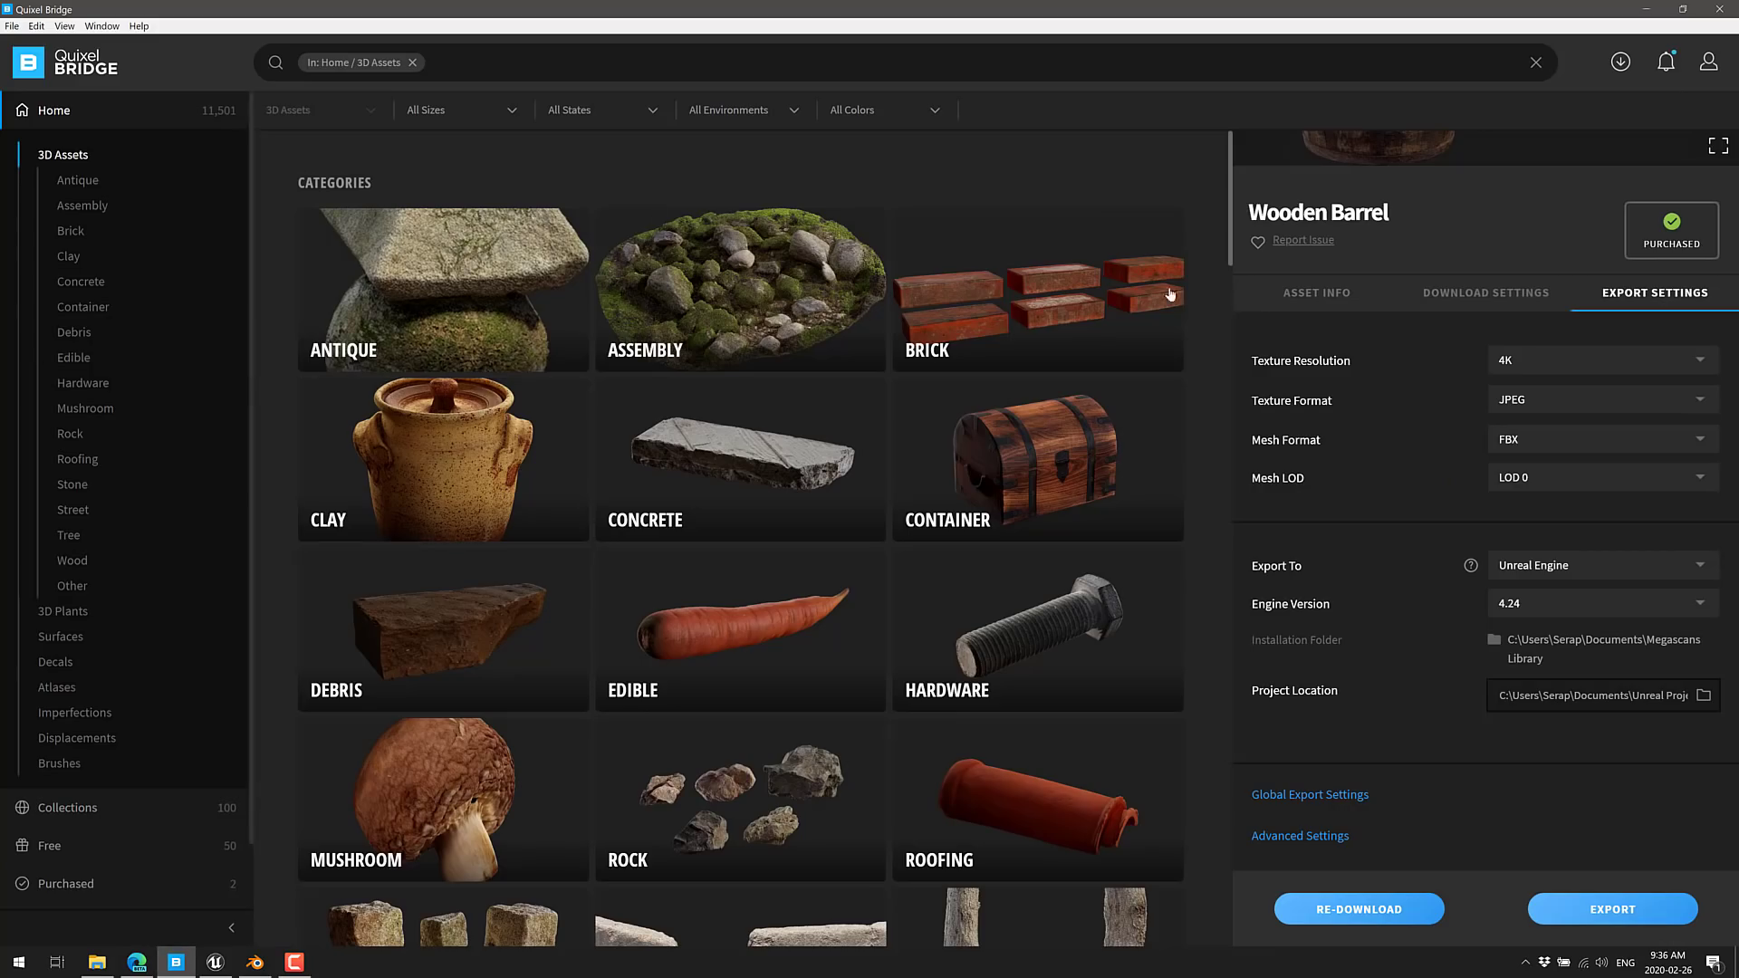
{"action": "scroll", "coordinate": [1492, 210], "scroll_direction": "up", "scroll_amount": 3}
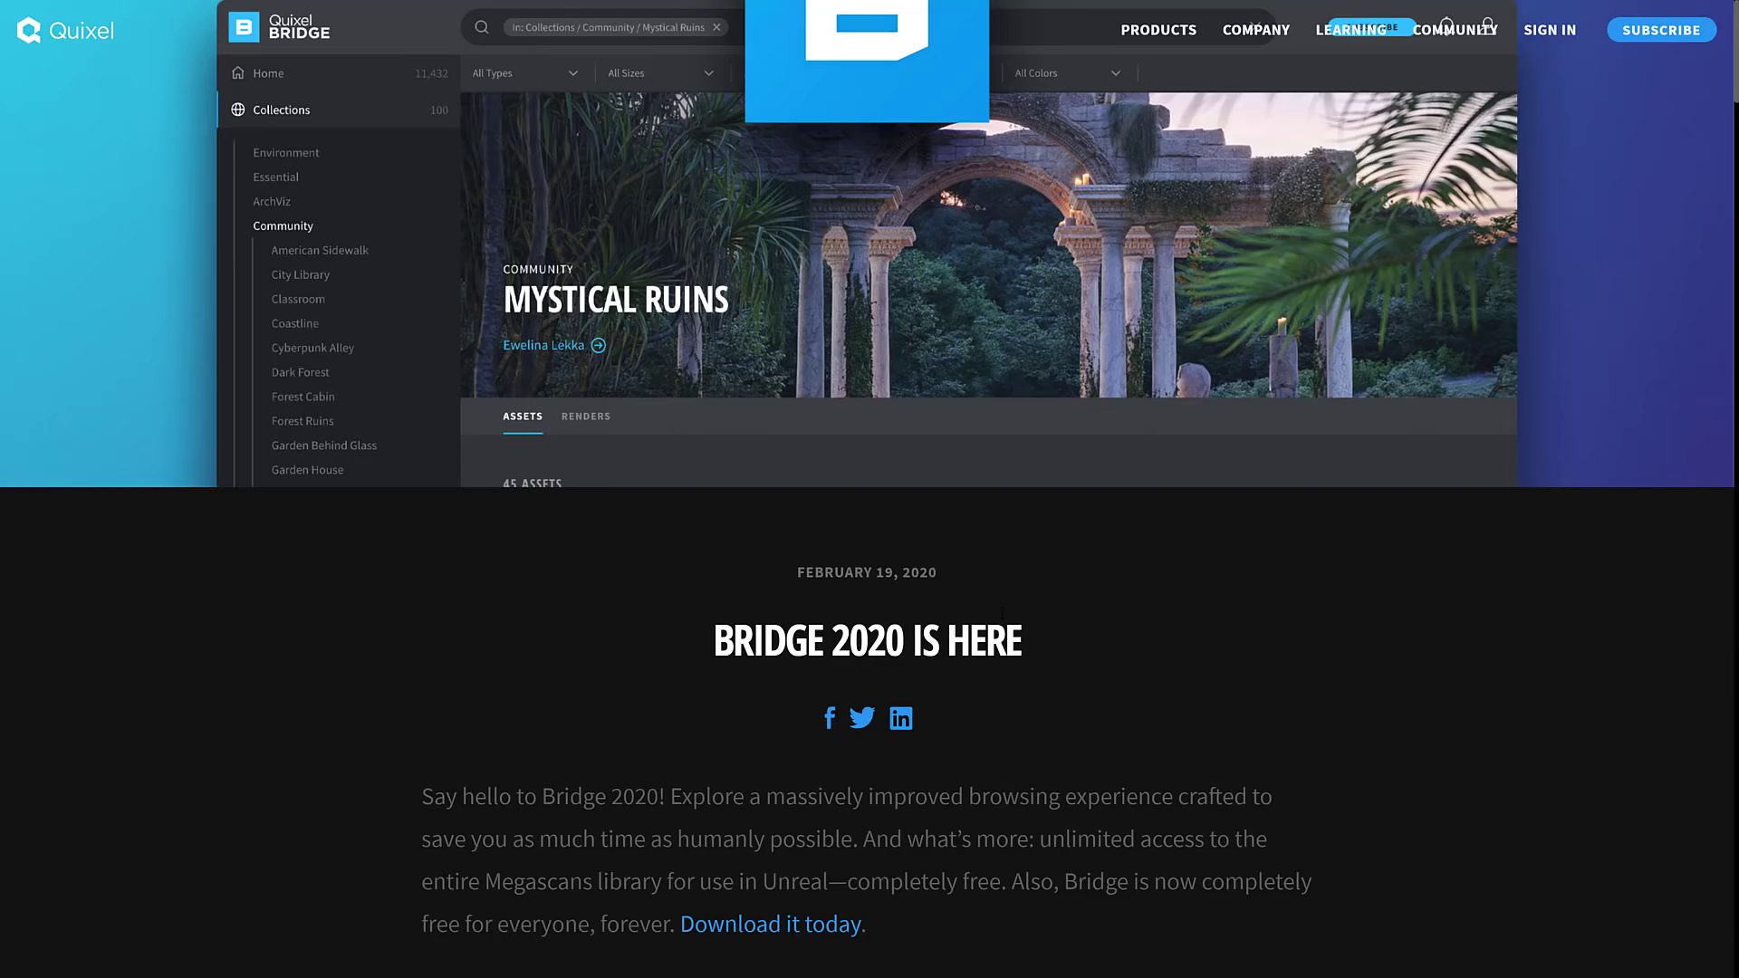
Step: Read down the Bridge 2020 post to the free unlimited Megascans for Unreal paragraph, briefly highlighting it
{"action": "scroll", "coordinate": [1002, 613], "scroll_direction": "down", "scroll_amount": 15}
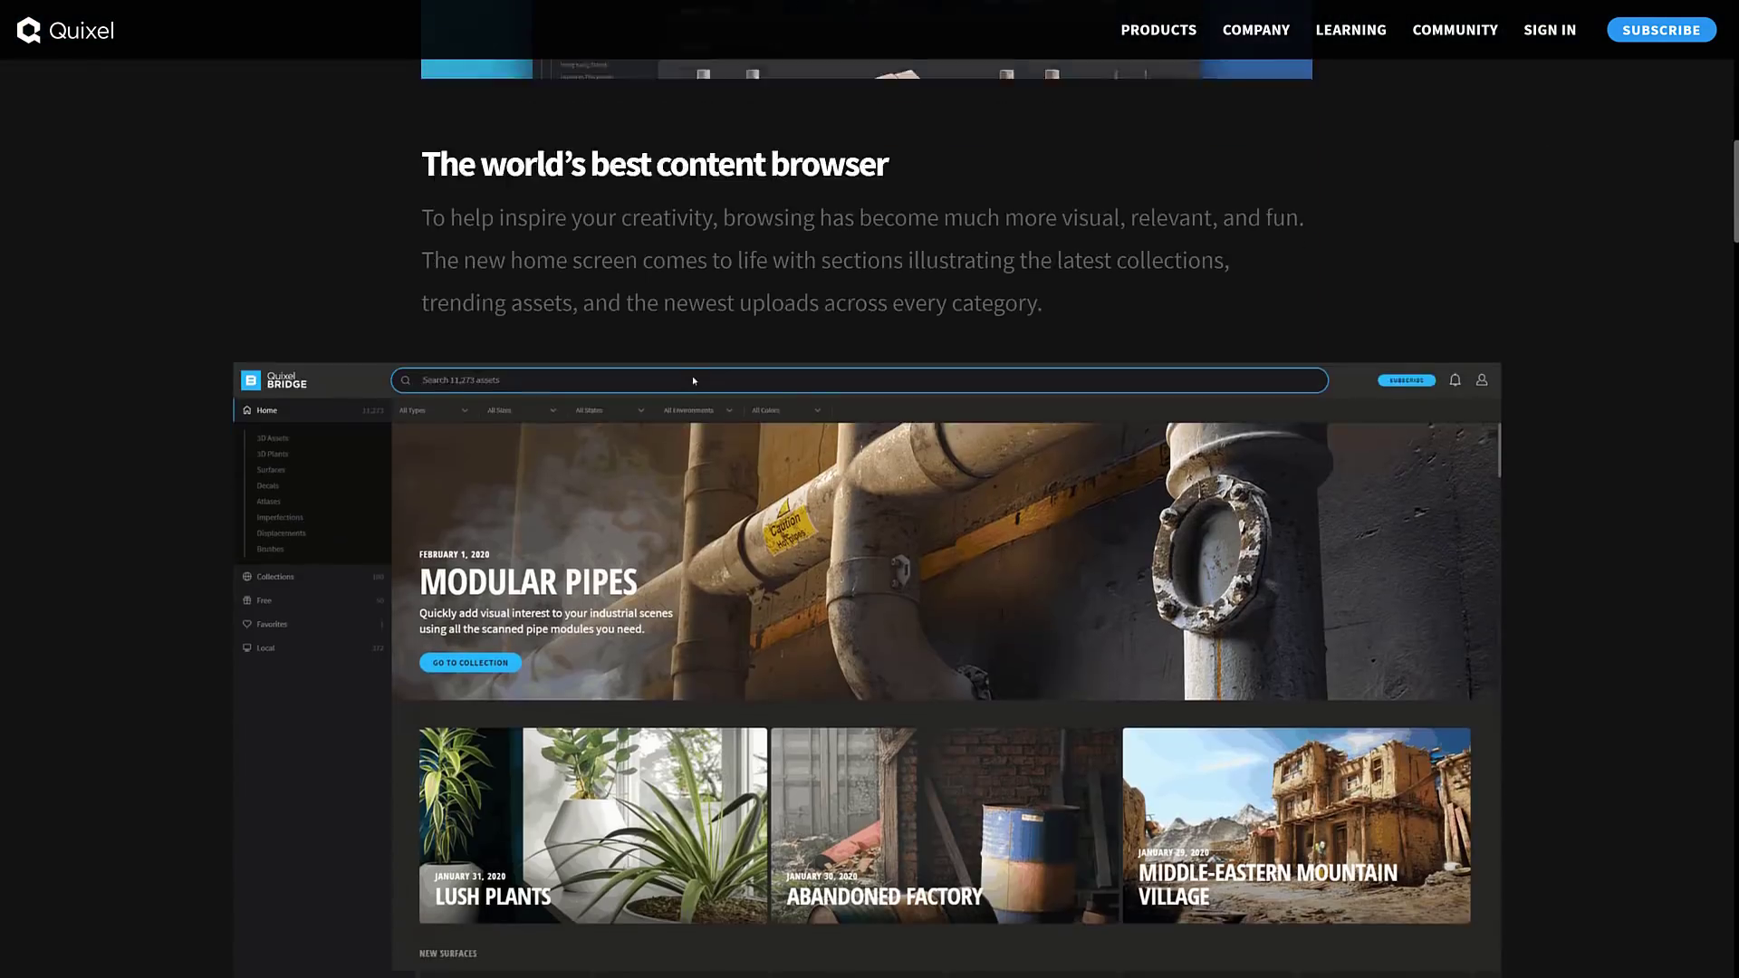
{"action": "scroll", "coordinate": [996, 607], "scroll_direction": "down", "scroll_amount": 2}
{"action": "scroll", "coordinate": [982, 602], "scroll_direction": "up", "scroll_amount": 3}
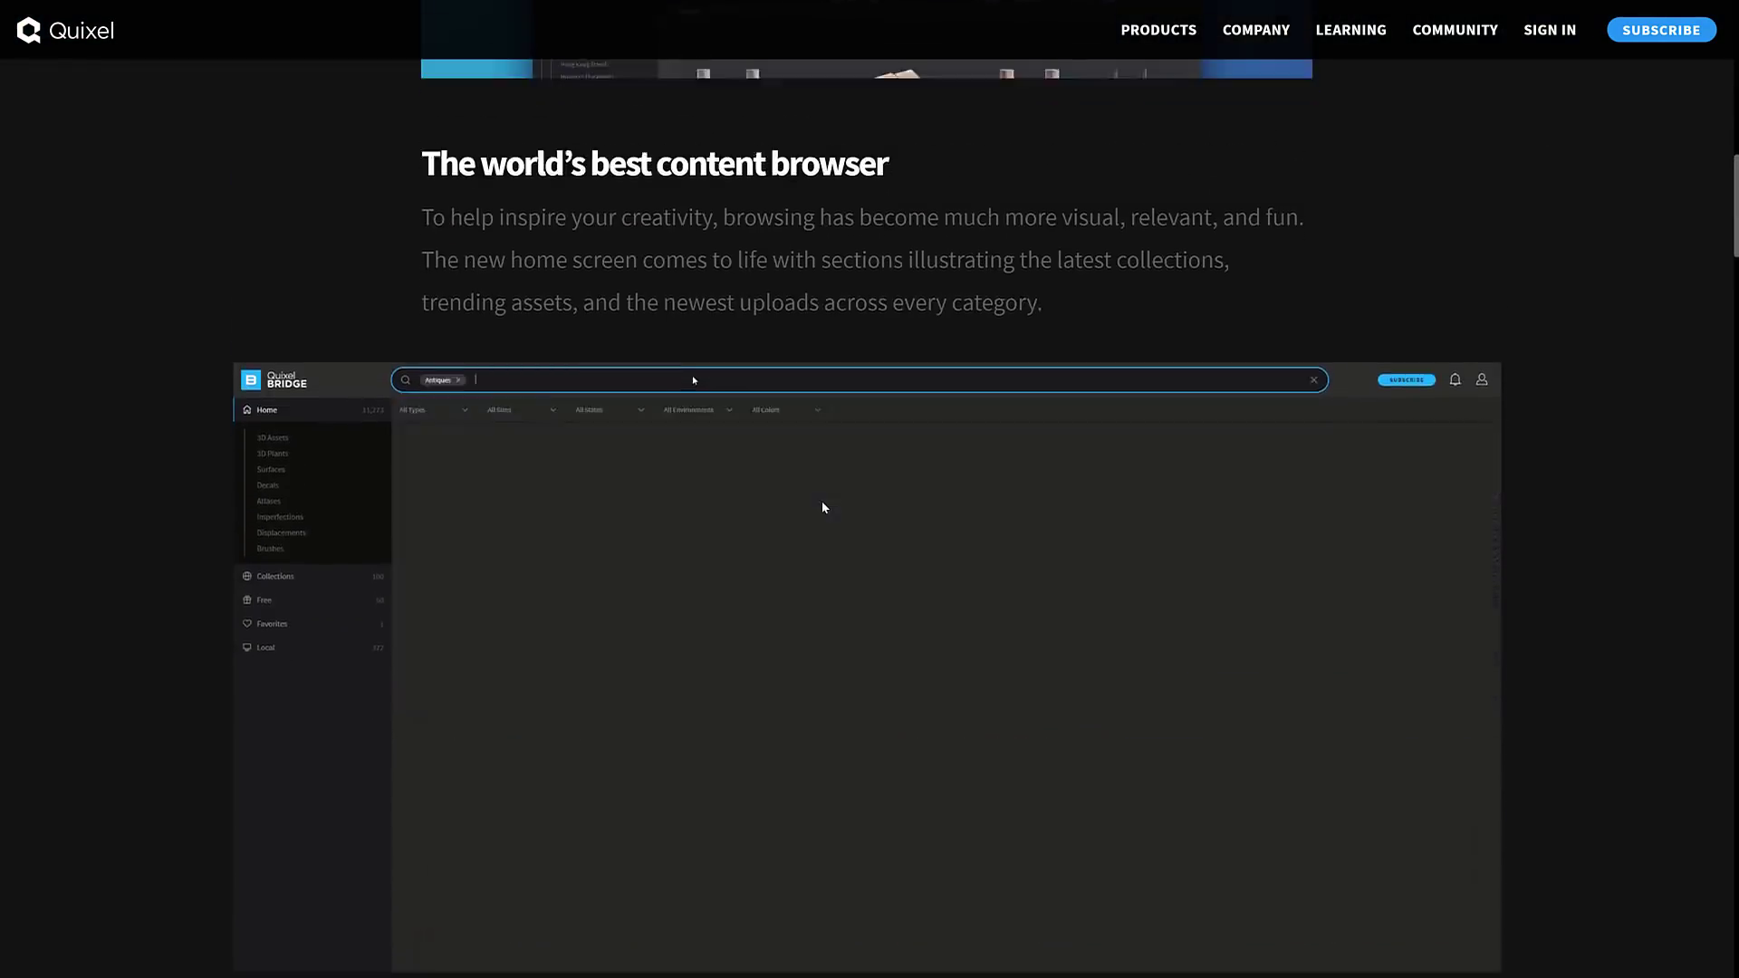
{"action": "scroll", "coordinate": [823, 506], "scroll_direction": "down", "scroll_amount": 15}
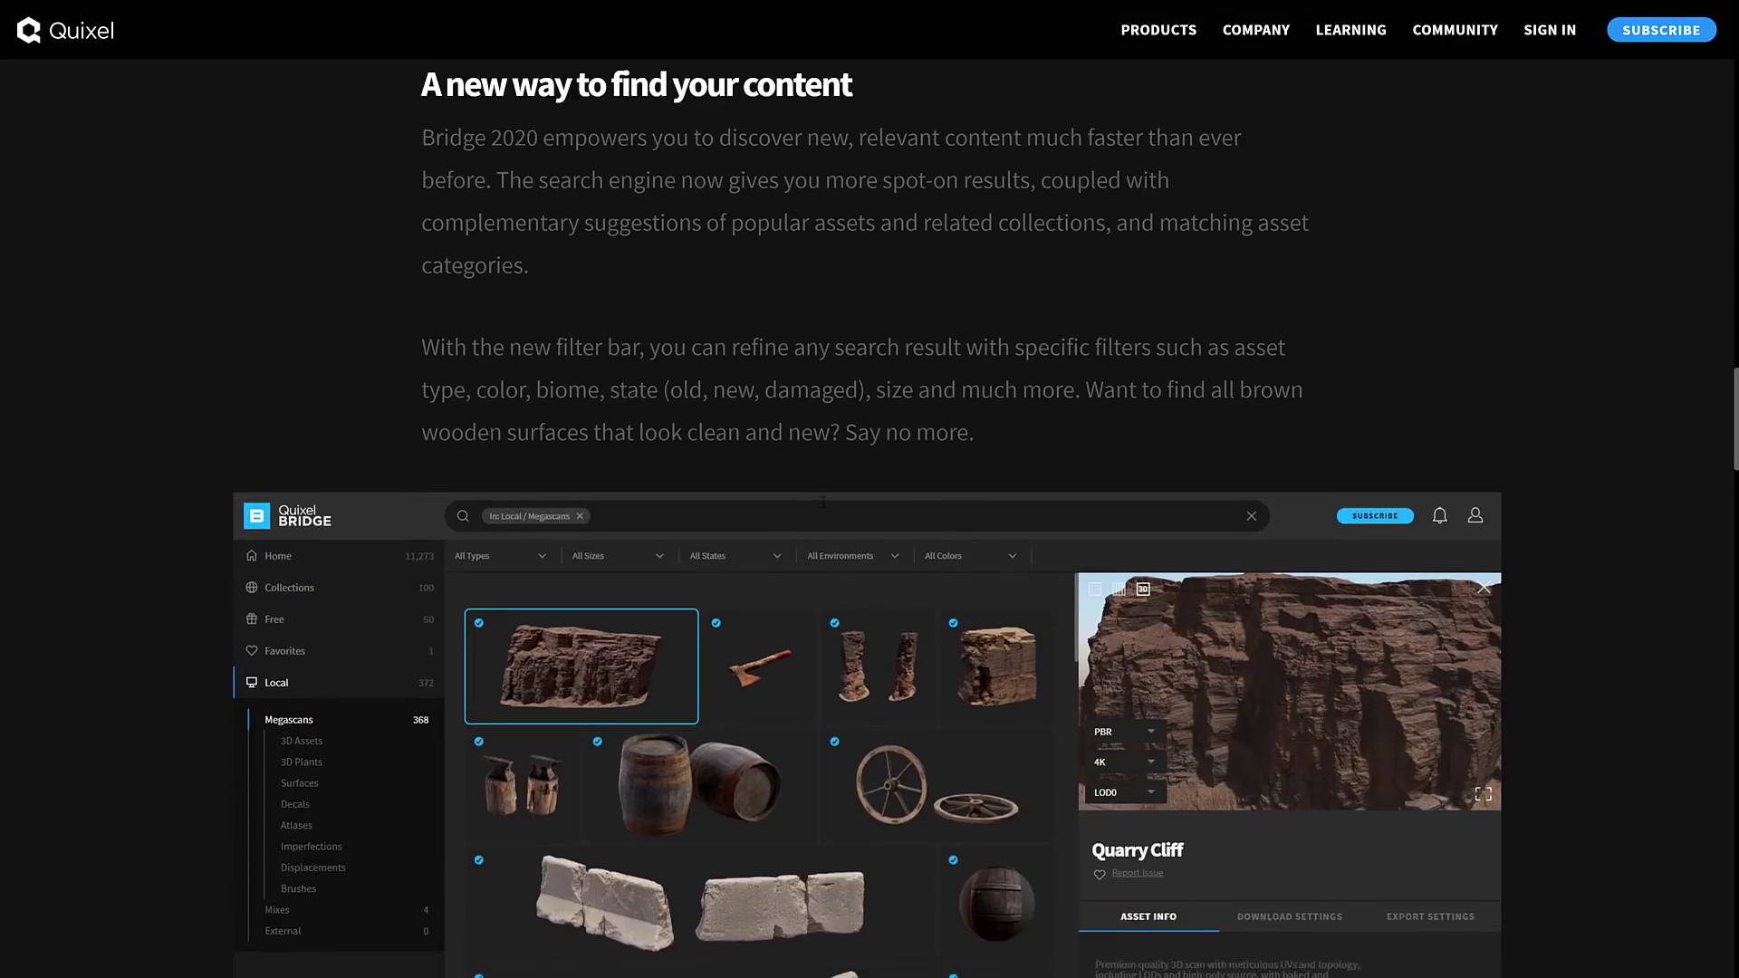
{"action": "scroll", "coordinate": [823, 503], "scroll_direction": "down", "scroll_amount": 20}
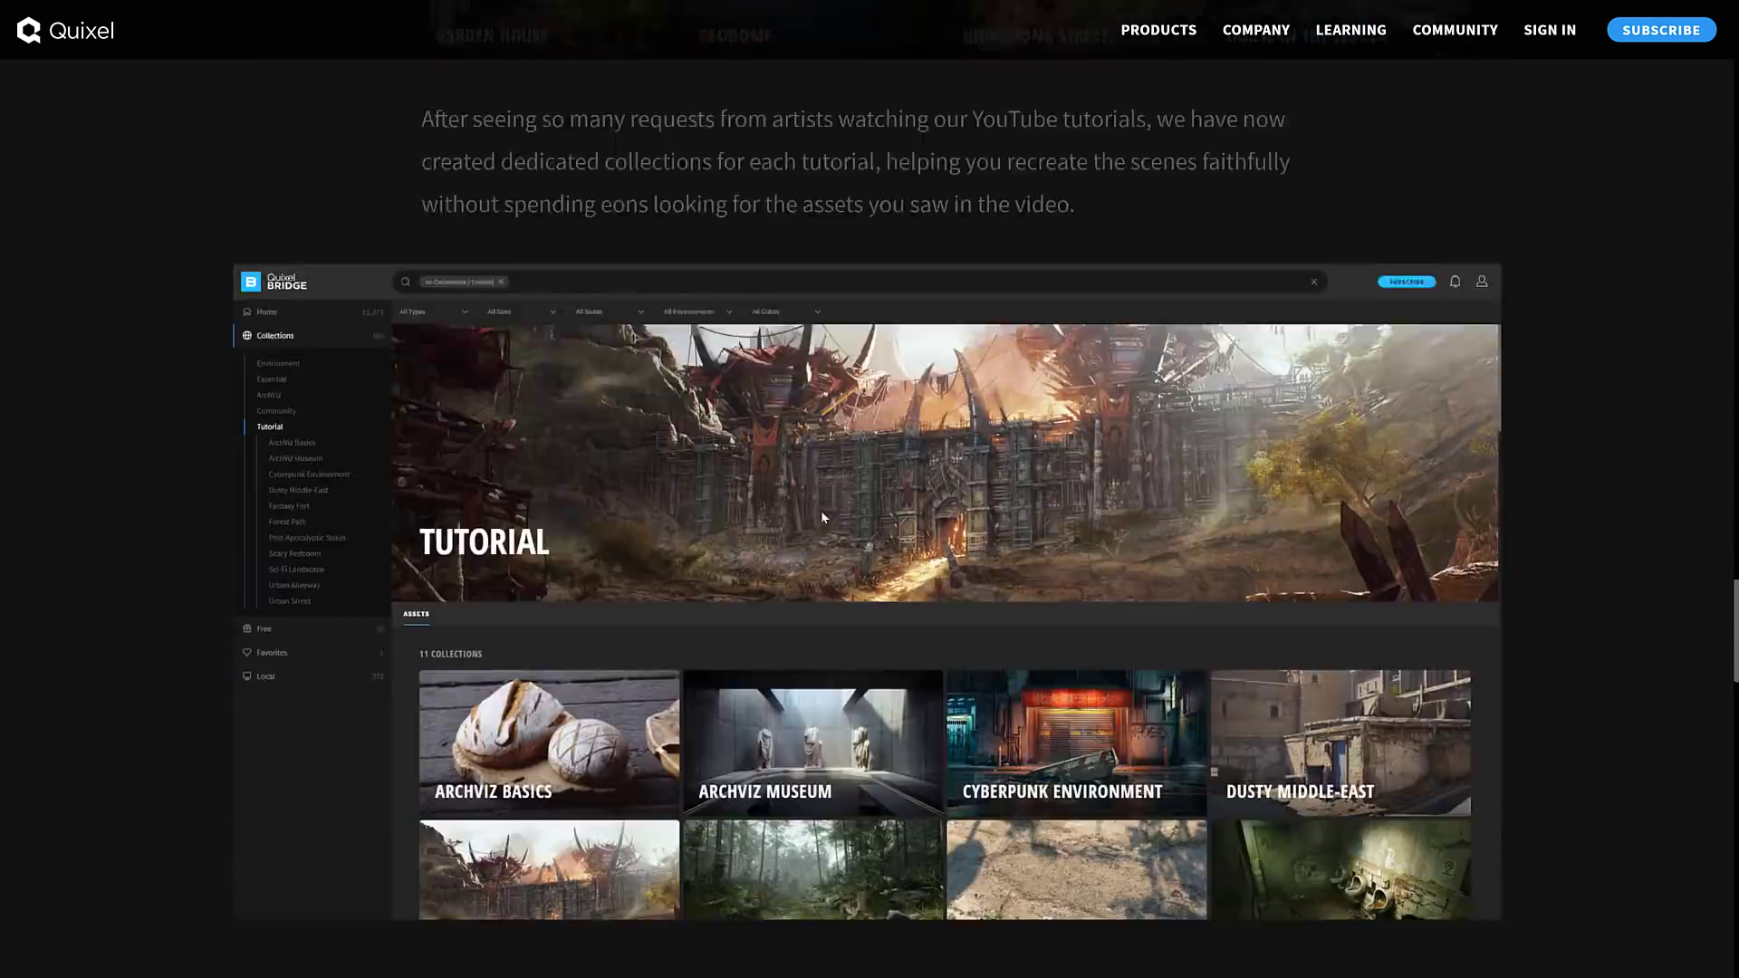
{"action": "scroll", "coordinate": [822, 518], "scroll_direction": "down", "scroll_amount": 10}
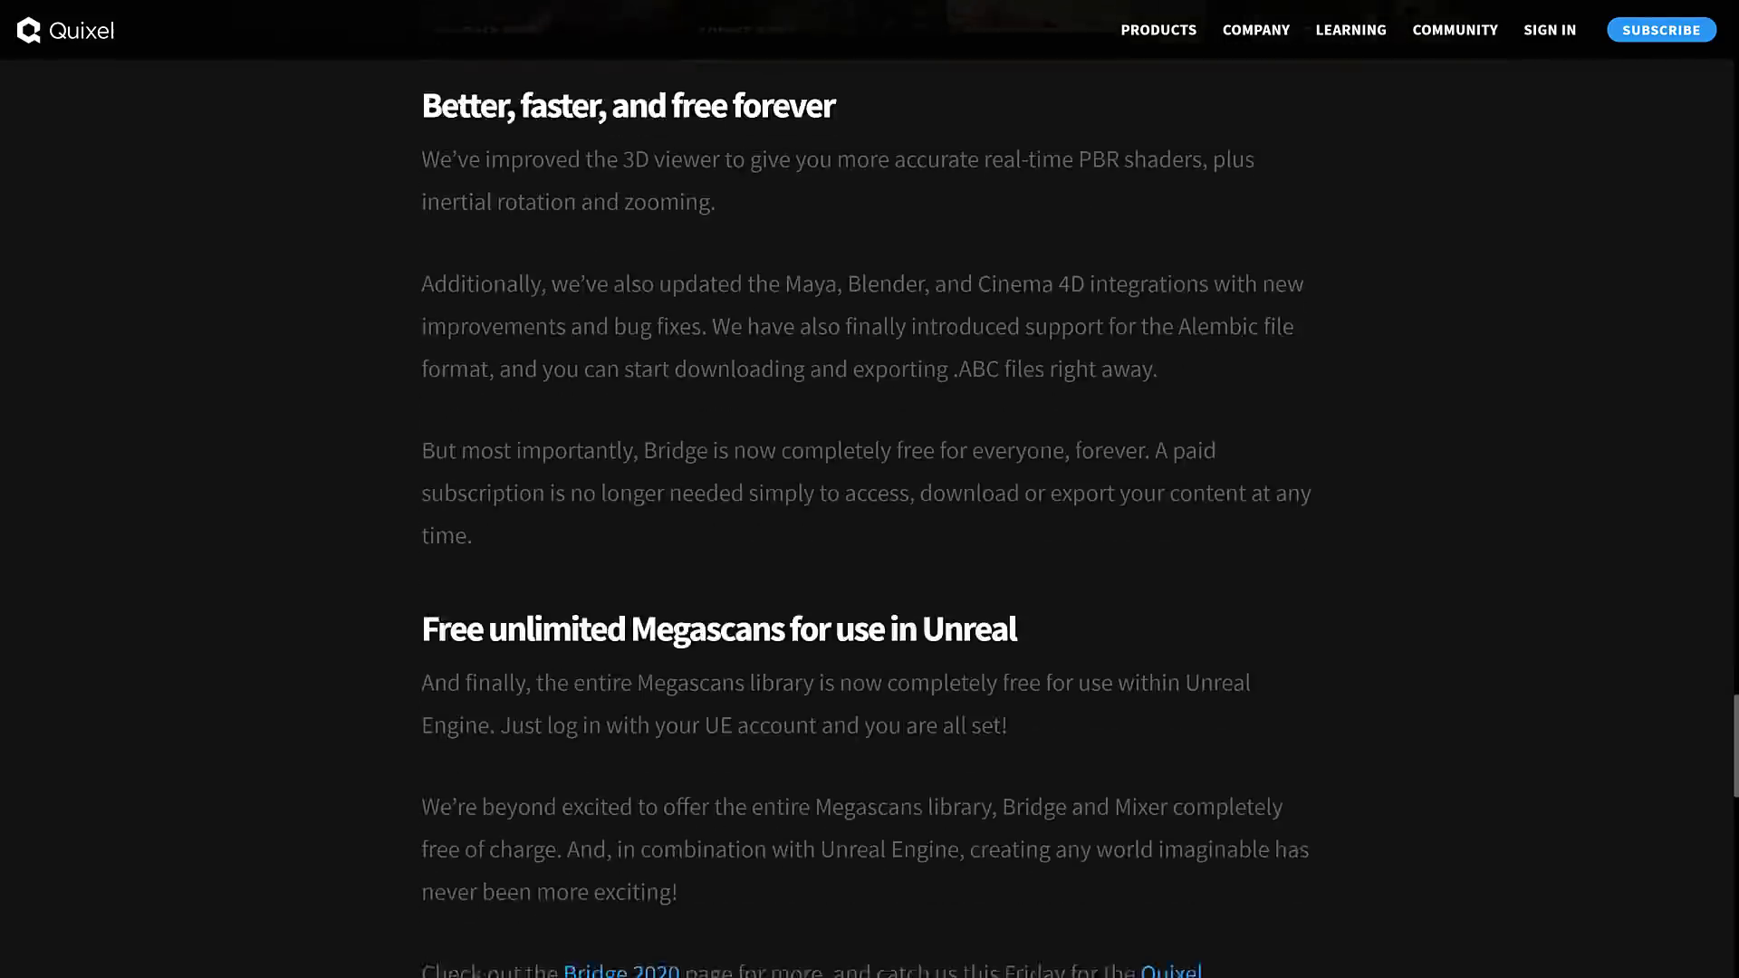
{"action": "scroll", "coordinate": [634, 453], "scroll_direction": "down", "scroll_amount": 5}
{"action": "left_click_drag", "start_coordinate": [1112, 417], "coordinate": [397, 199]}
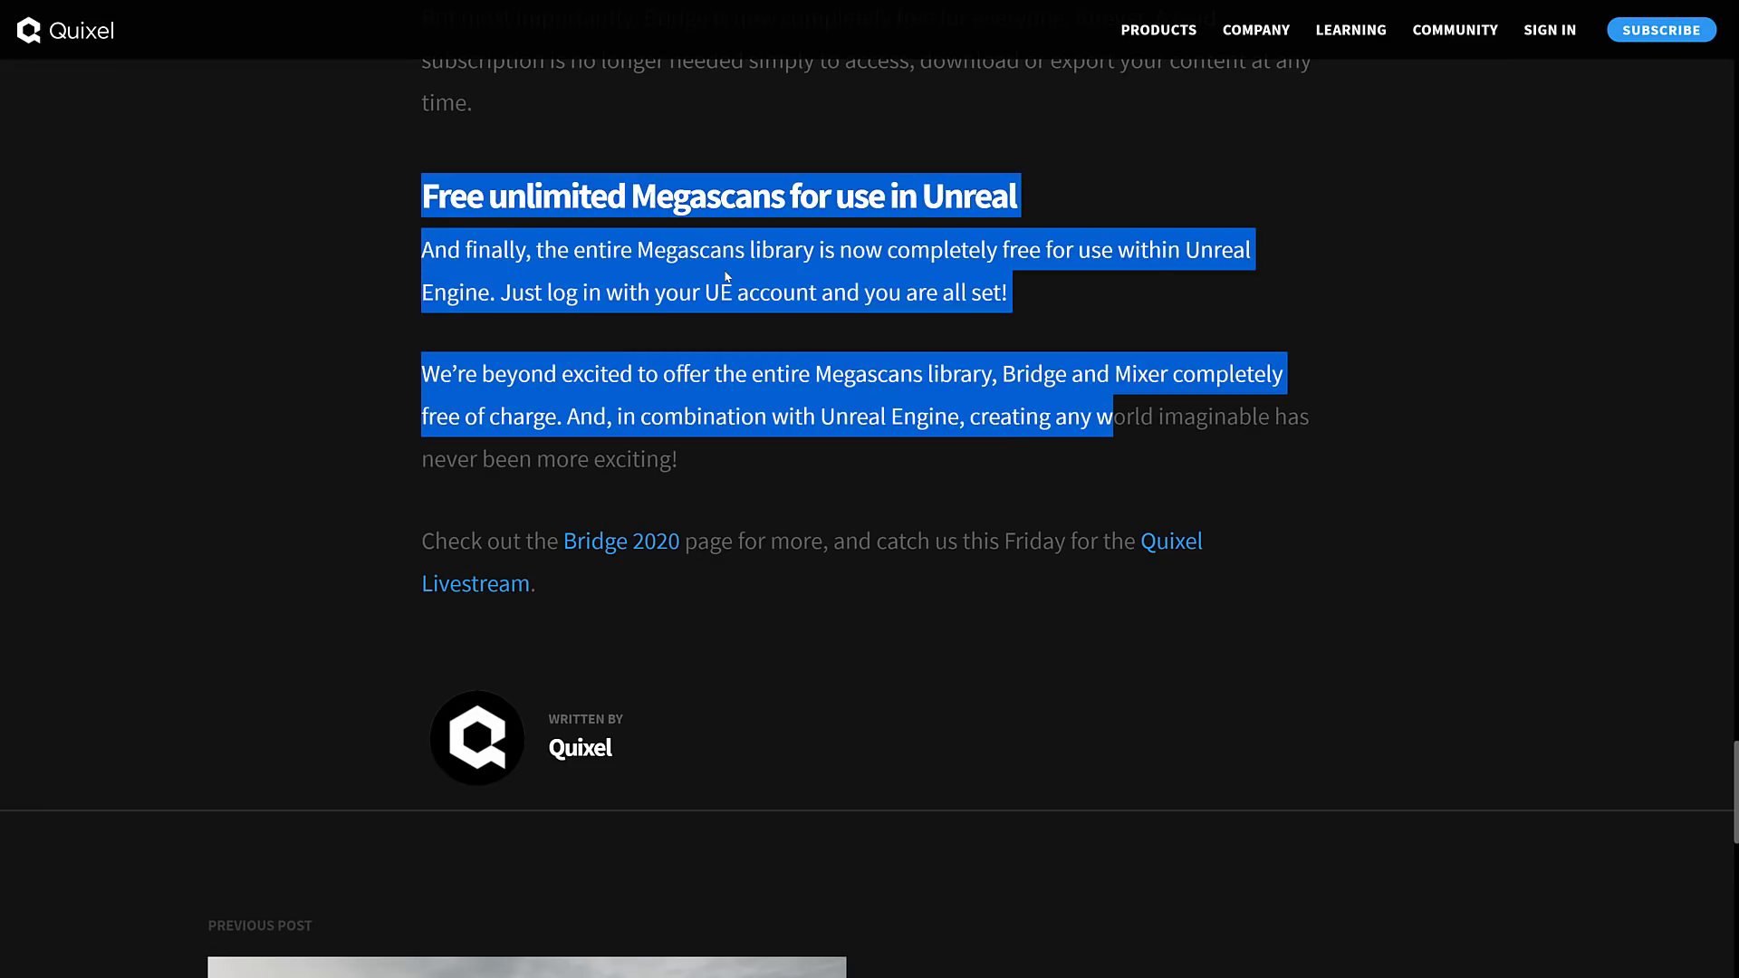
{"action": "left_click", "coordinate": [931, 510]}
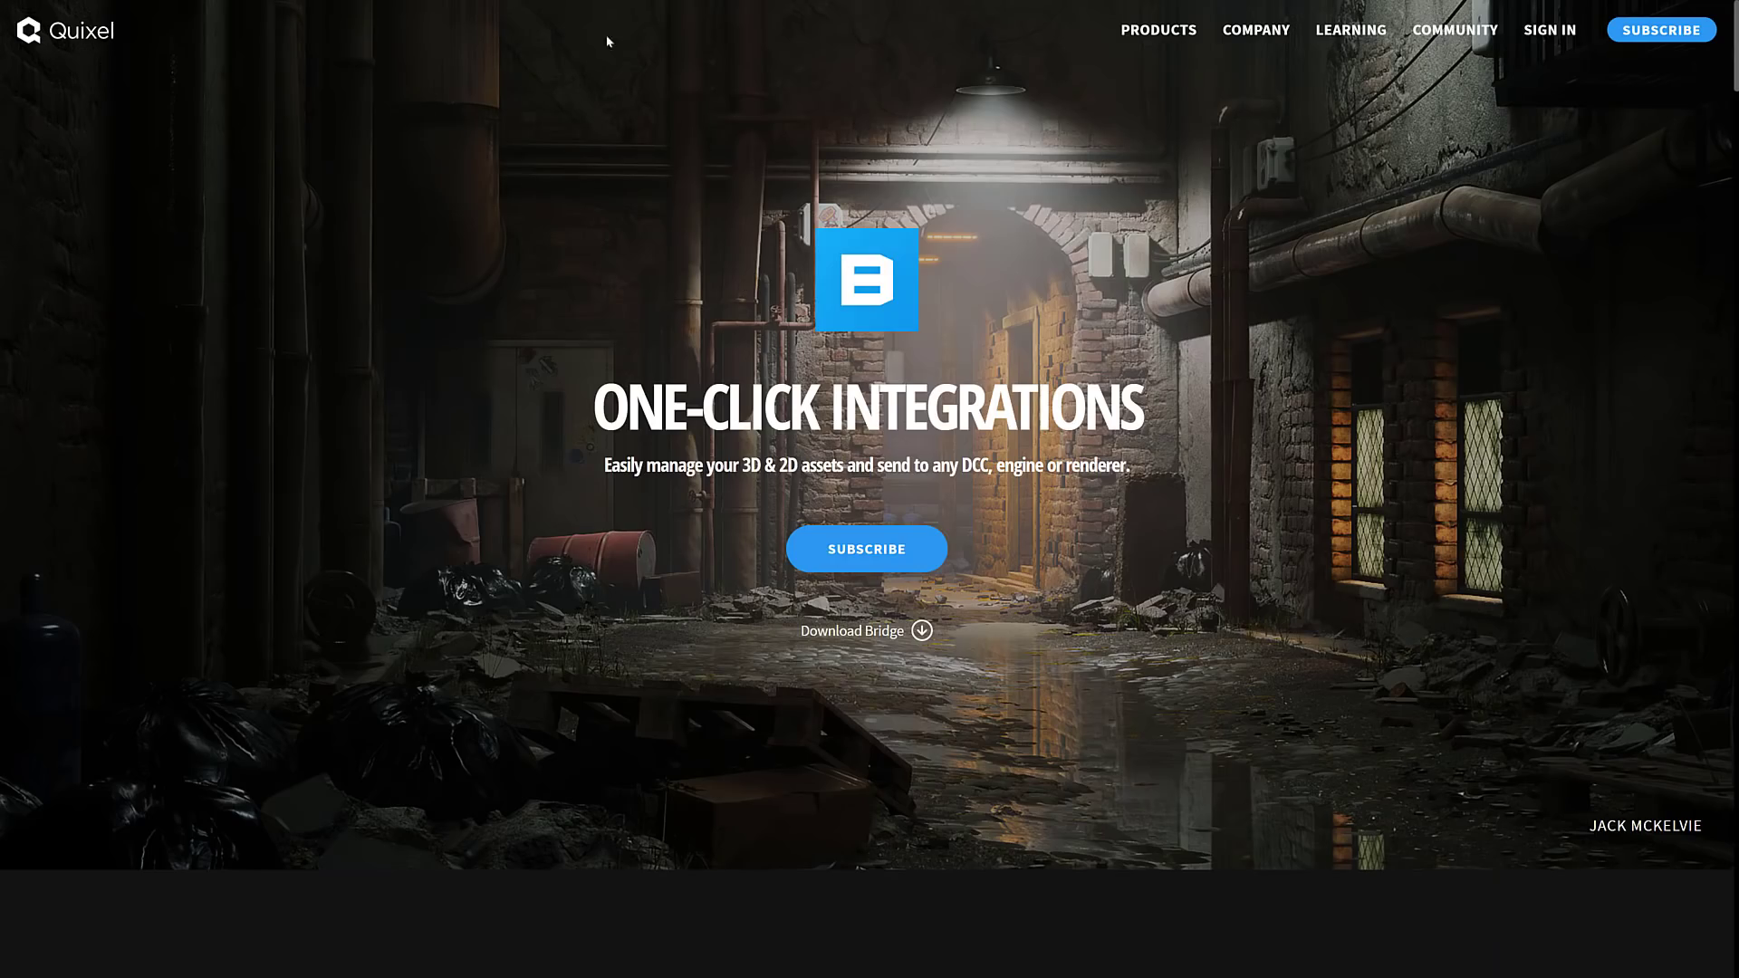
Step: Exit and re-enter browser fullscreen with F11 on the Bridge One-Click Integrations page
{"action": "key", "text": "F11"}
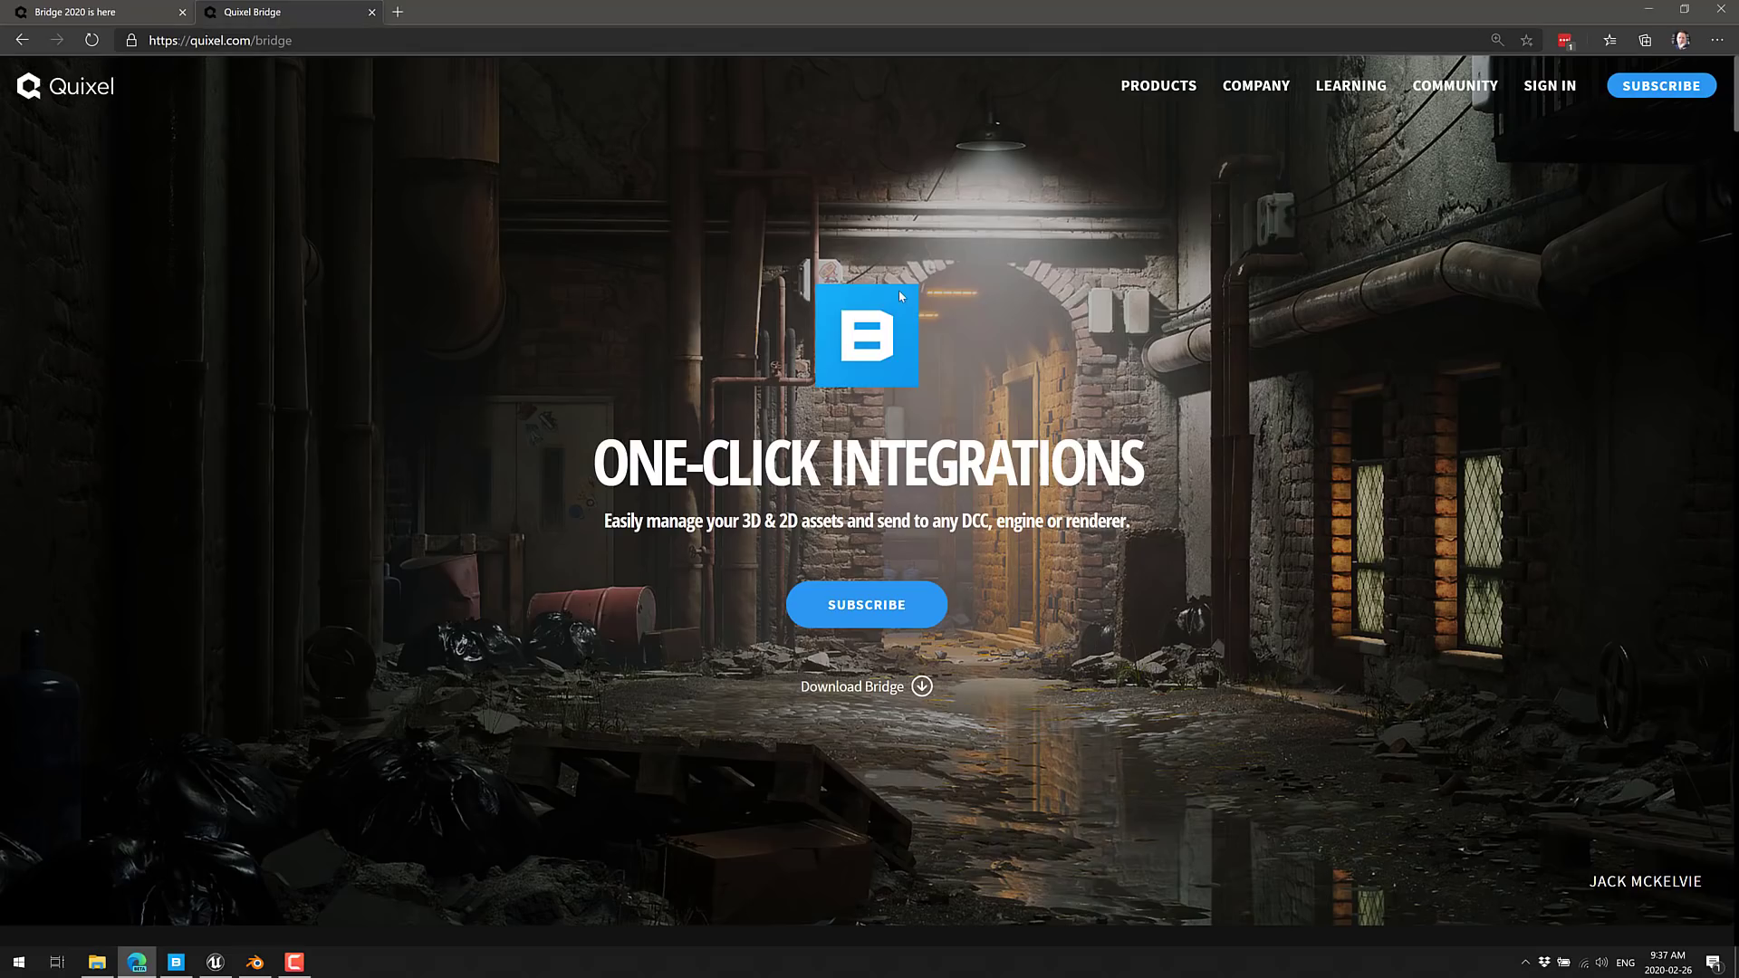
{"action": "key", "text": "F11"}
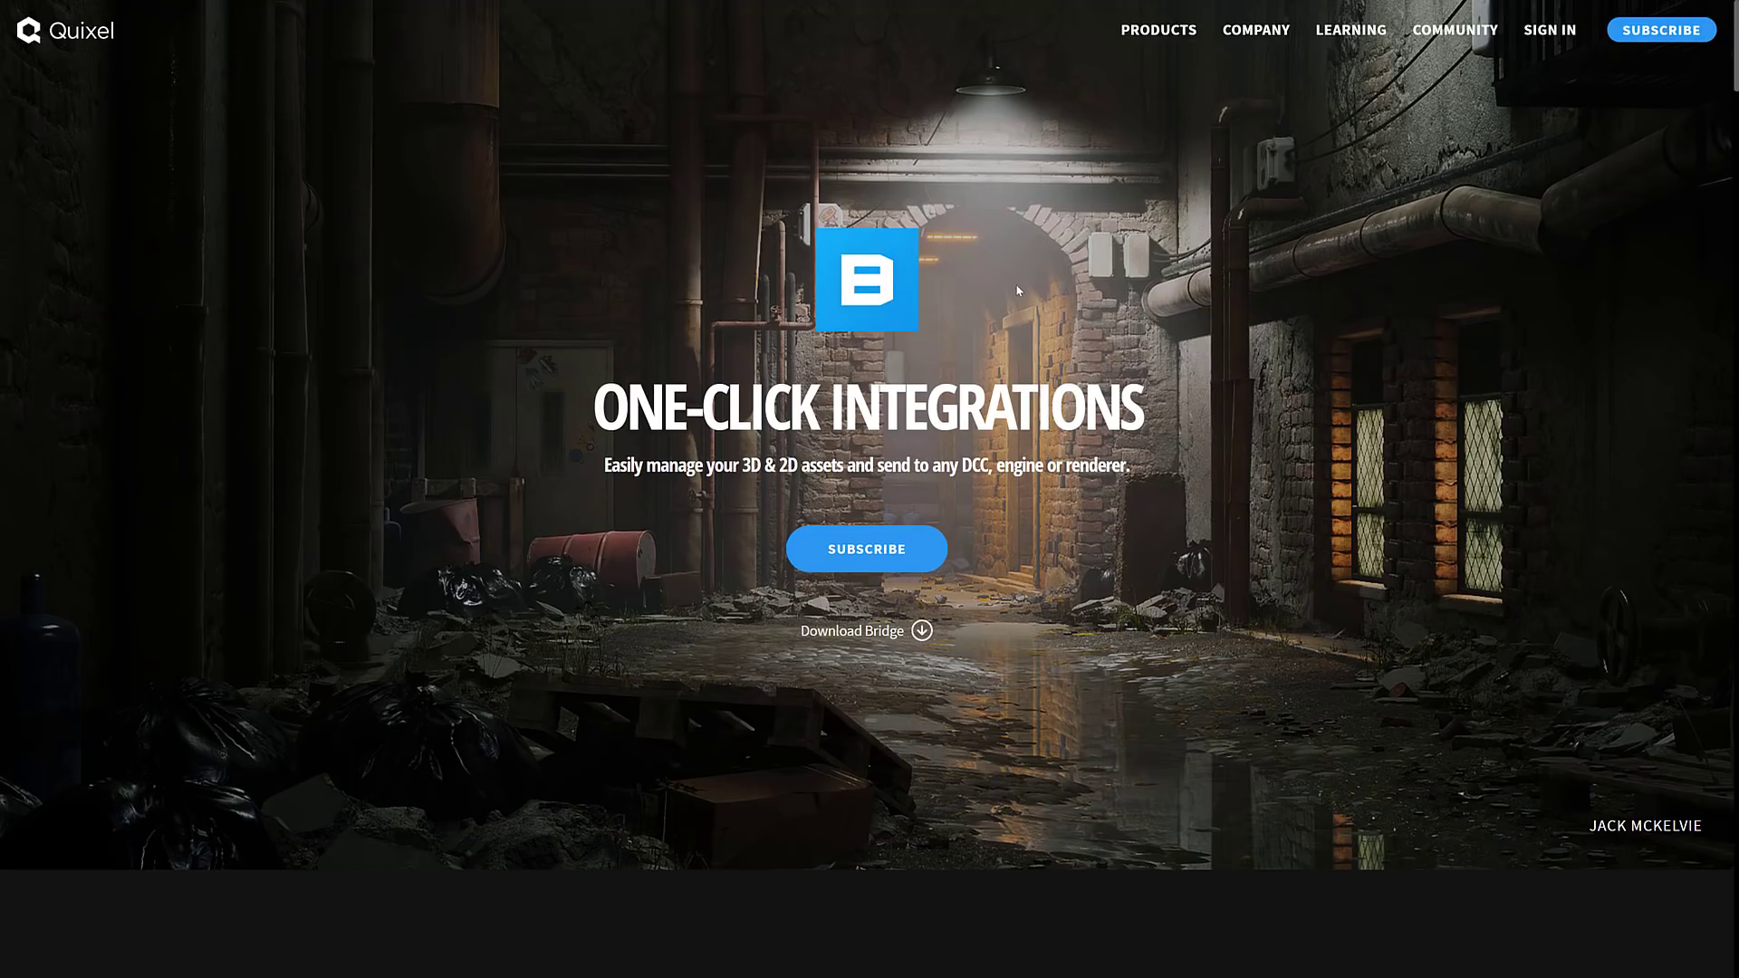